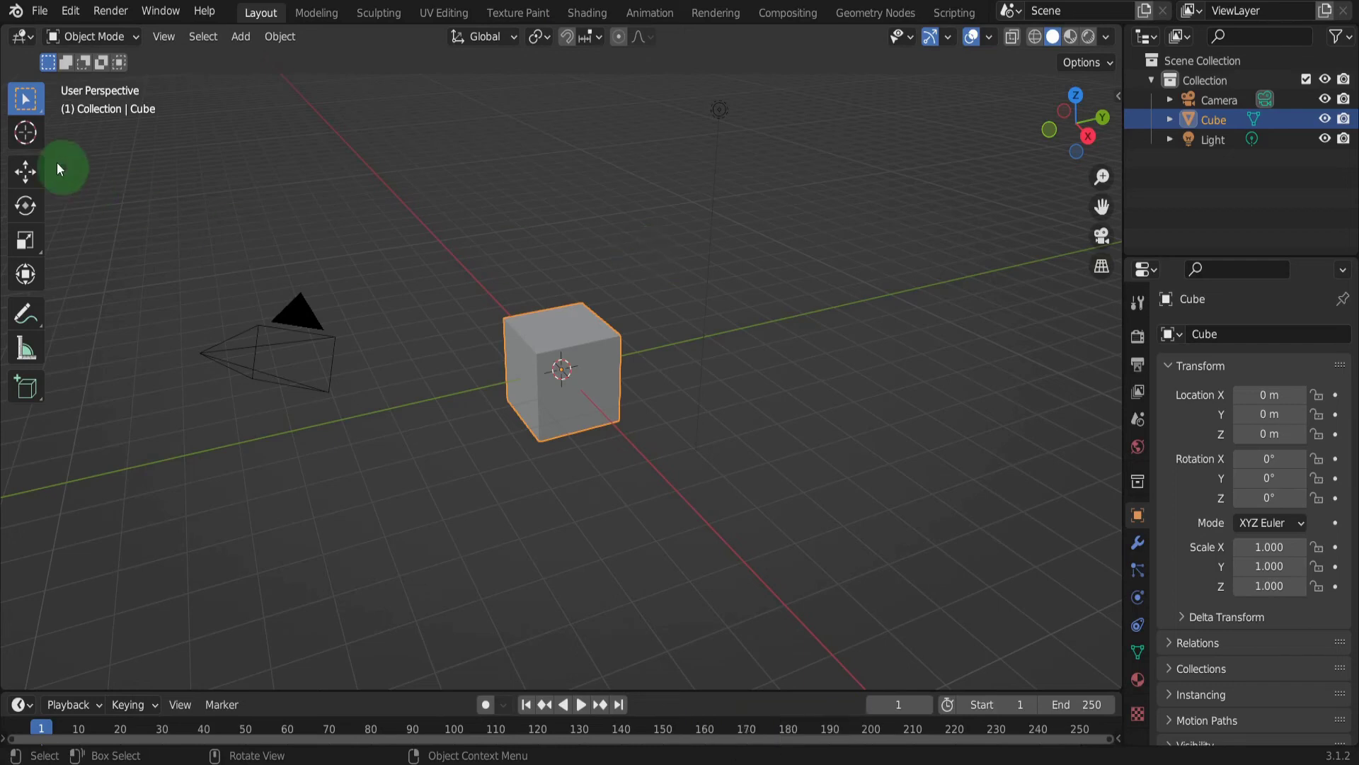
Drag the 3D cursor off the cube into the empty space above it, near Z 3.826 m.
left_click(33, 137)
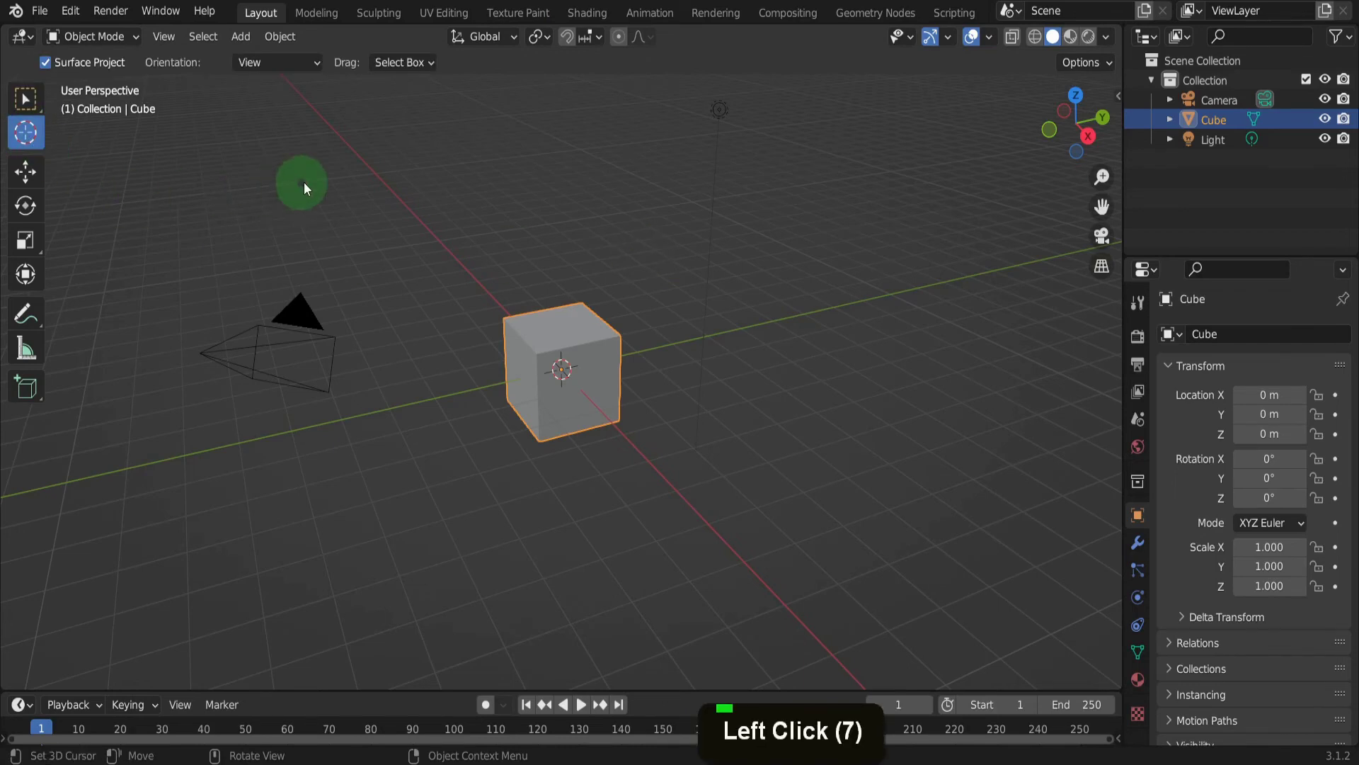
left_click_drag(303, 176, 552, 170)
scroll(555, 161, "up", 2)
scroll(555, 161, "up", 1)
mouse_move(555, 162)
middle_mouse_down()
mouse_move(559, 194)
mouse_move(465, 179)
mouse_move(609, 188)
mouse_move(557, 185)
middle_mouse_up()
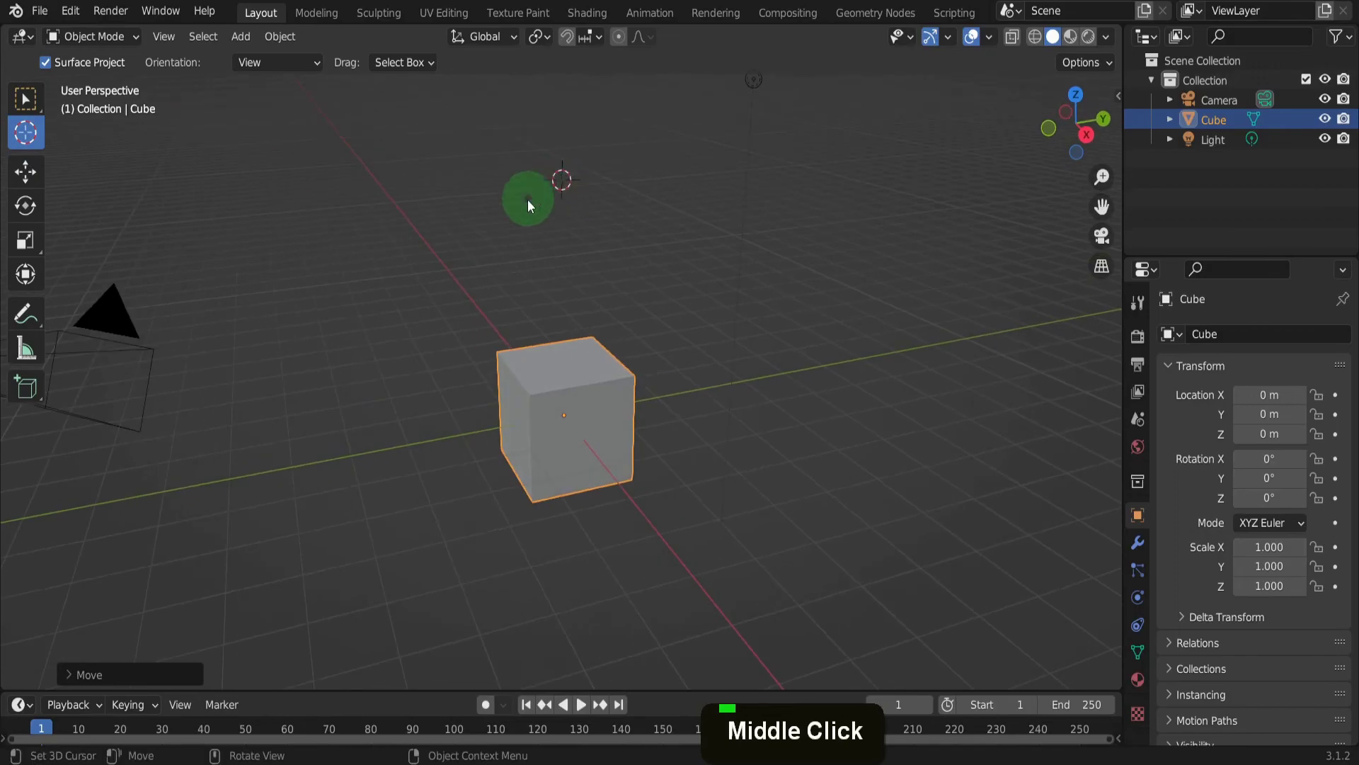
scroll(550, 265, "down", 1)
In the side panel's View tab, shift cursor X to -6.683 m, raise its X rotation, then re-place it.
key("n")
left_click(1111, 190)
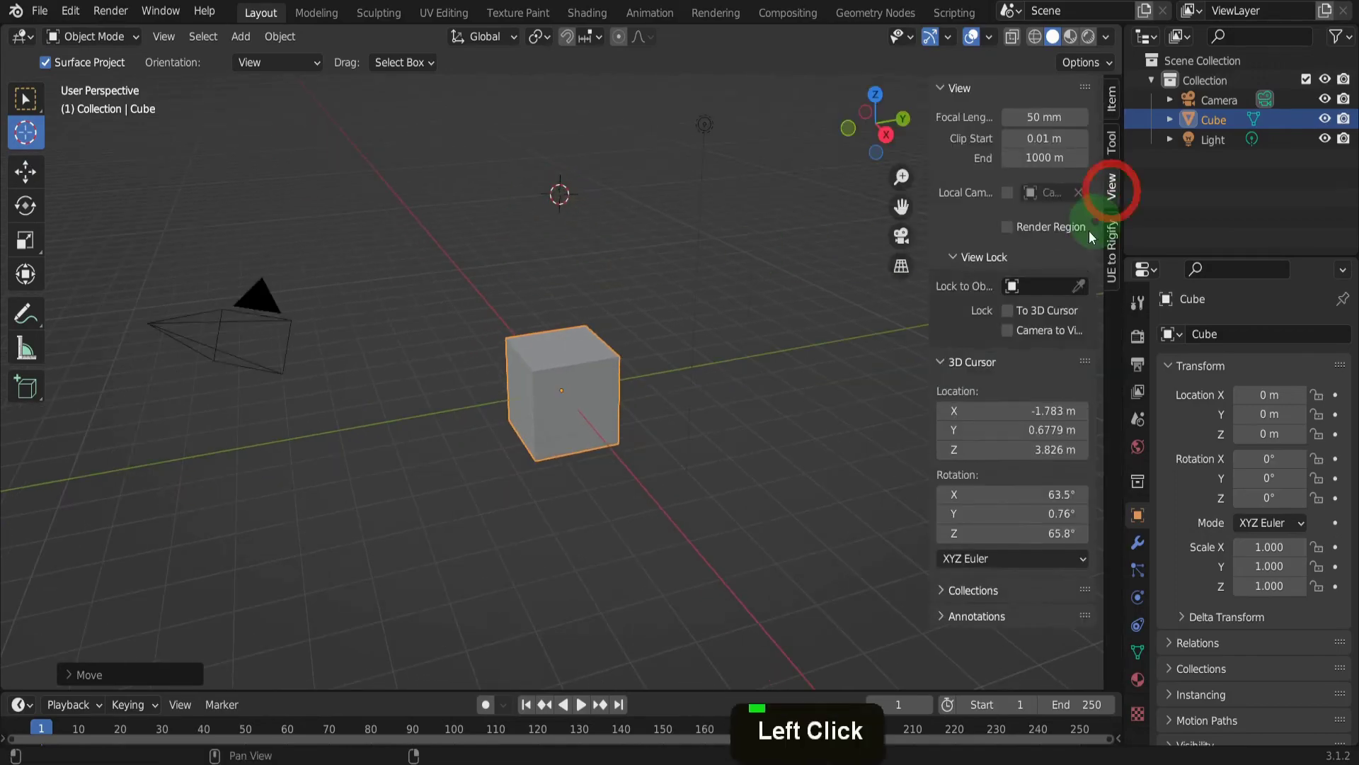
left_click(998, 412)
left_click_drag(992, 413, 948, 413)
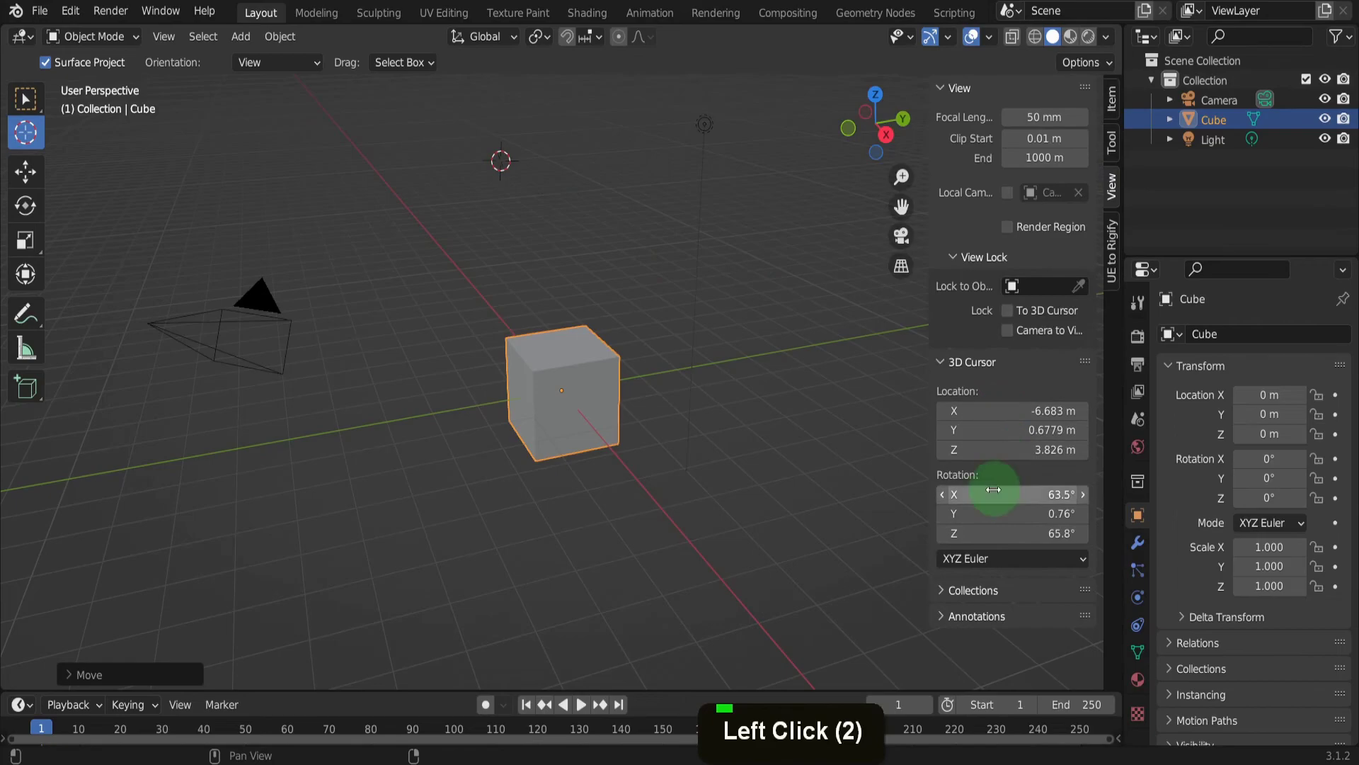
left_click_drag(1001, 493, 1099, 485)
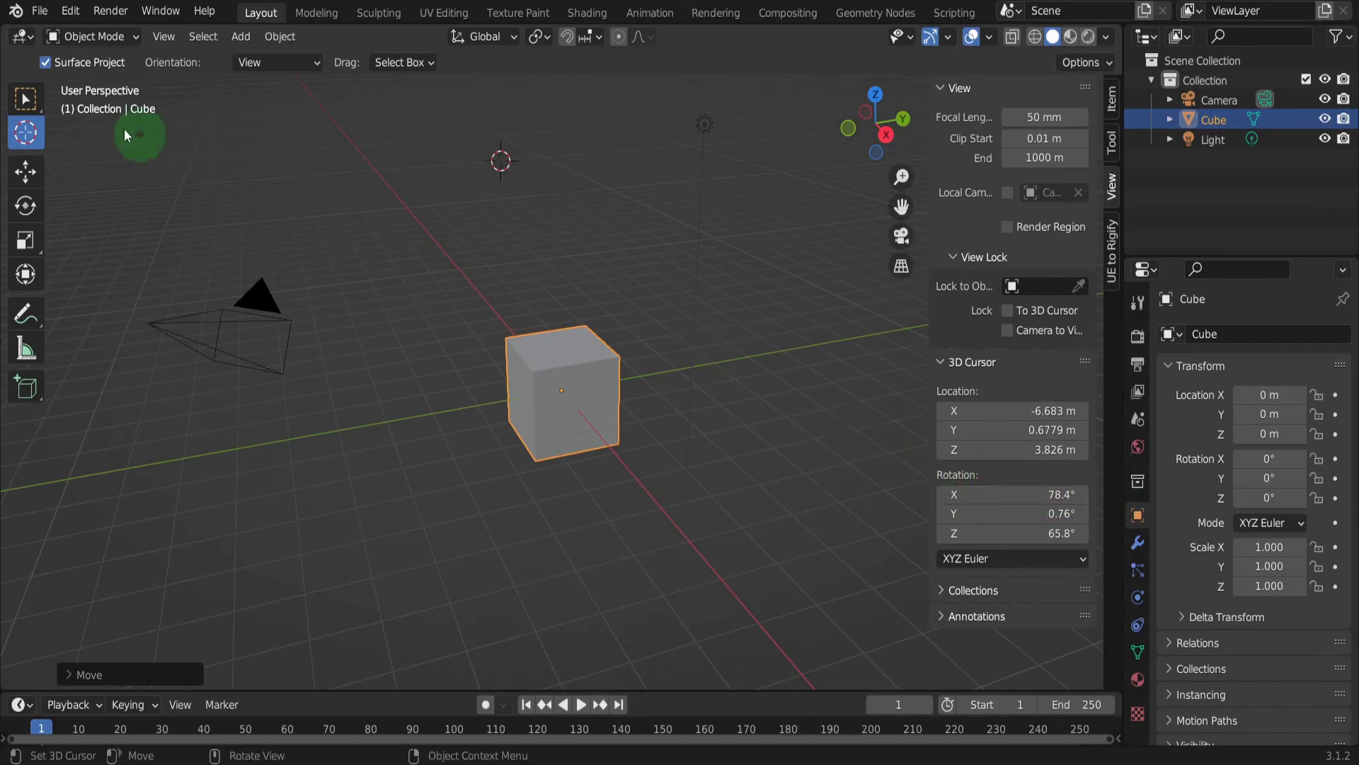
left_click(33, 100)
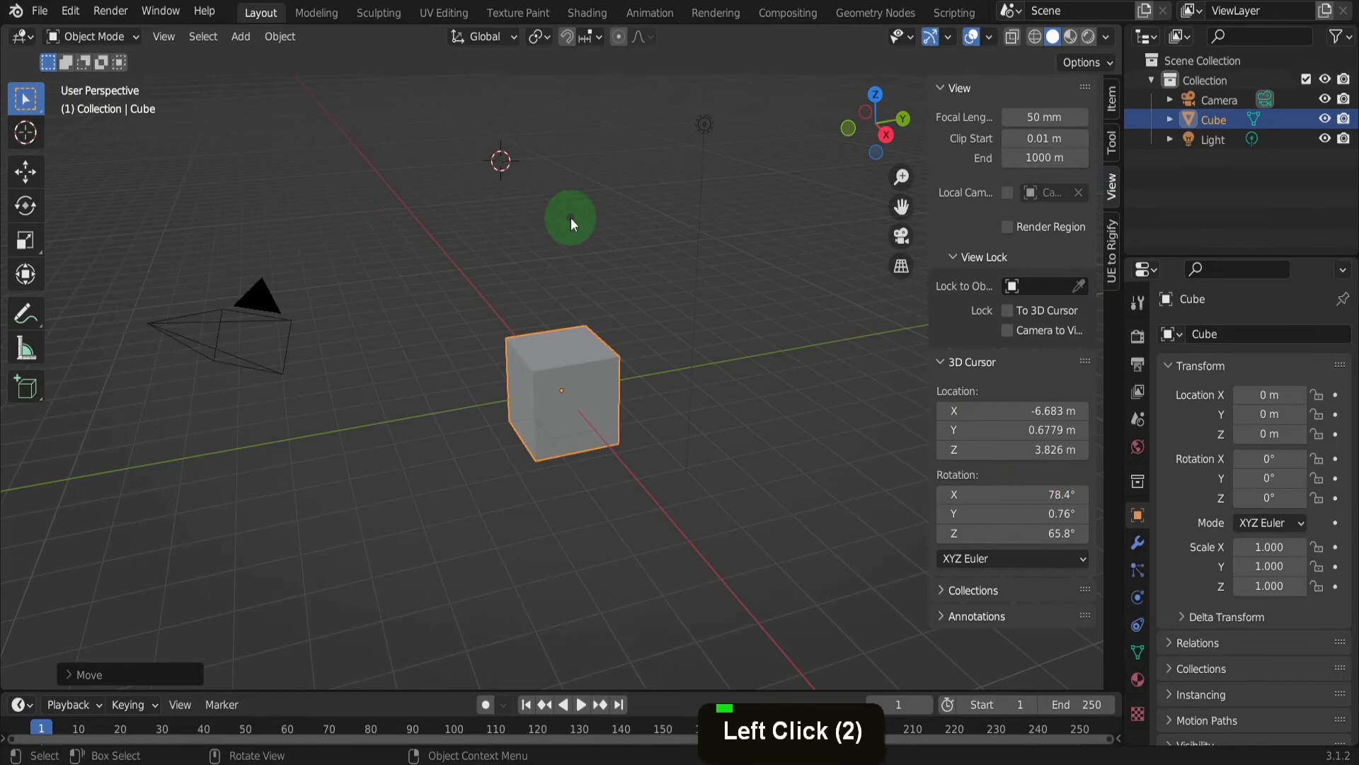
right_click_drag(609, 211, 170, 207, "shift")
Move the 3D cursor onto the cube's top face and toggle its 3D Cursor overlay off and on.
right_click_drag(170, 407, 239, 438, "shift")
right_click_drag(551, 428, 569, 364, "shift")
left_click(988, 37)
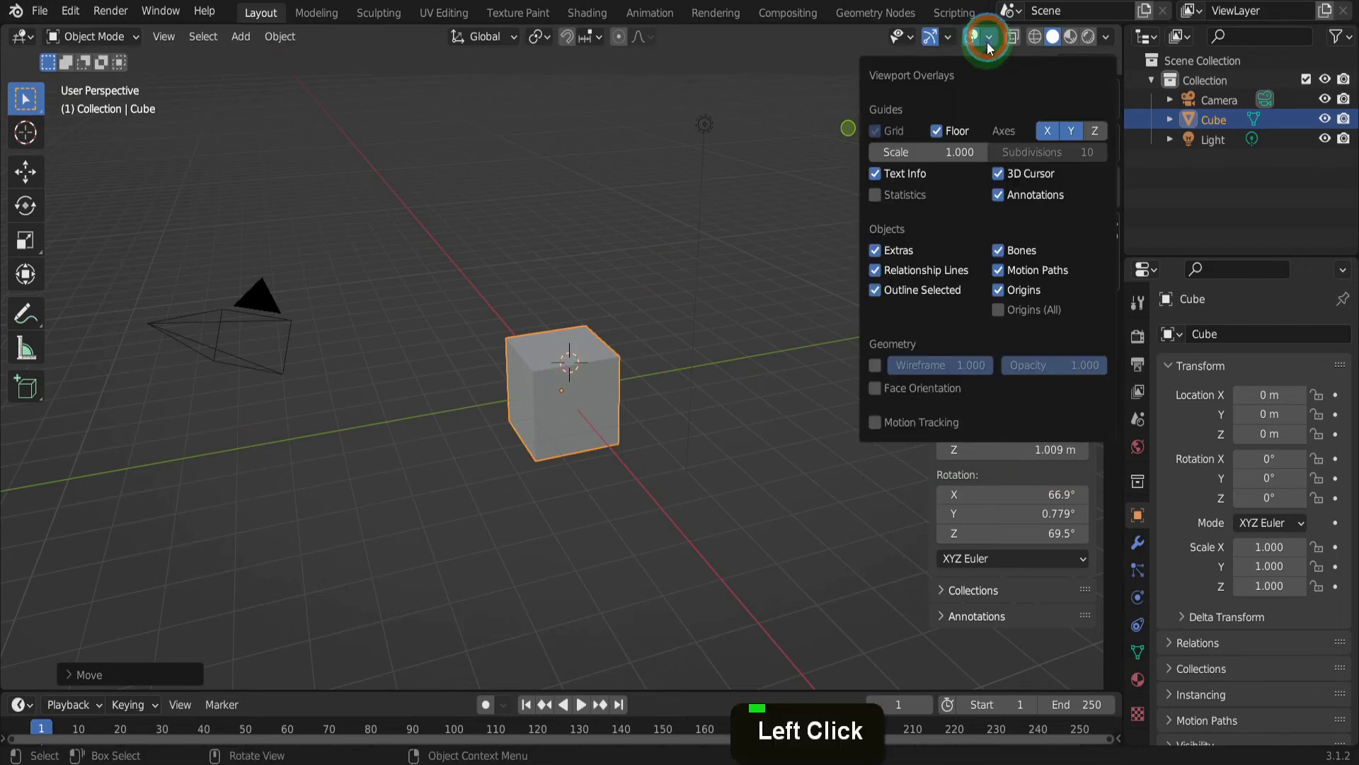
left_click(999, 173)
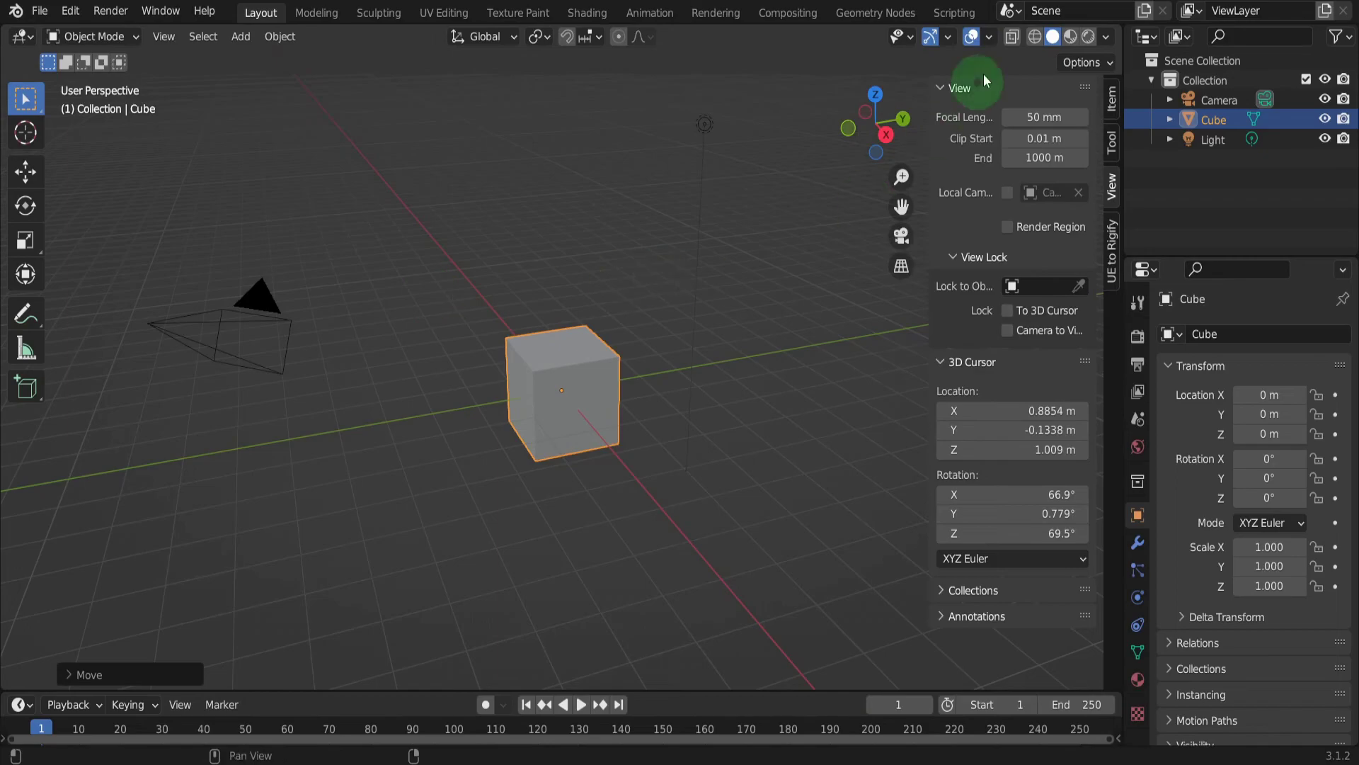
left_click(989, 37)
left_click(998, 173)
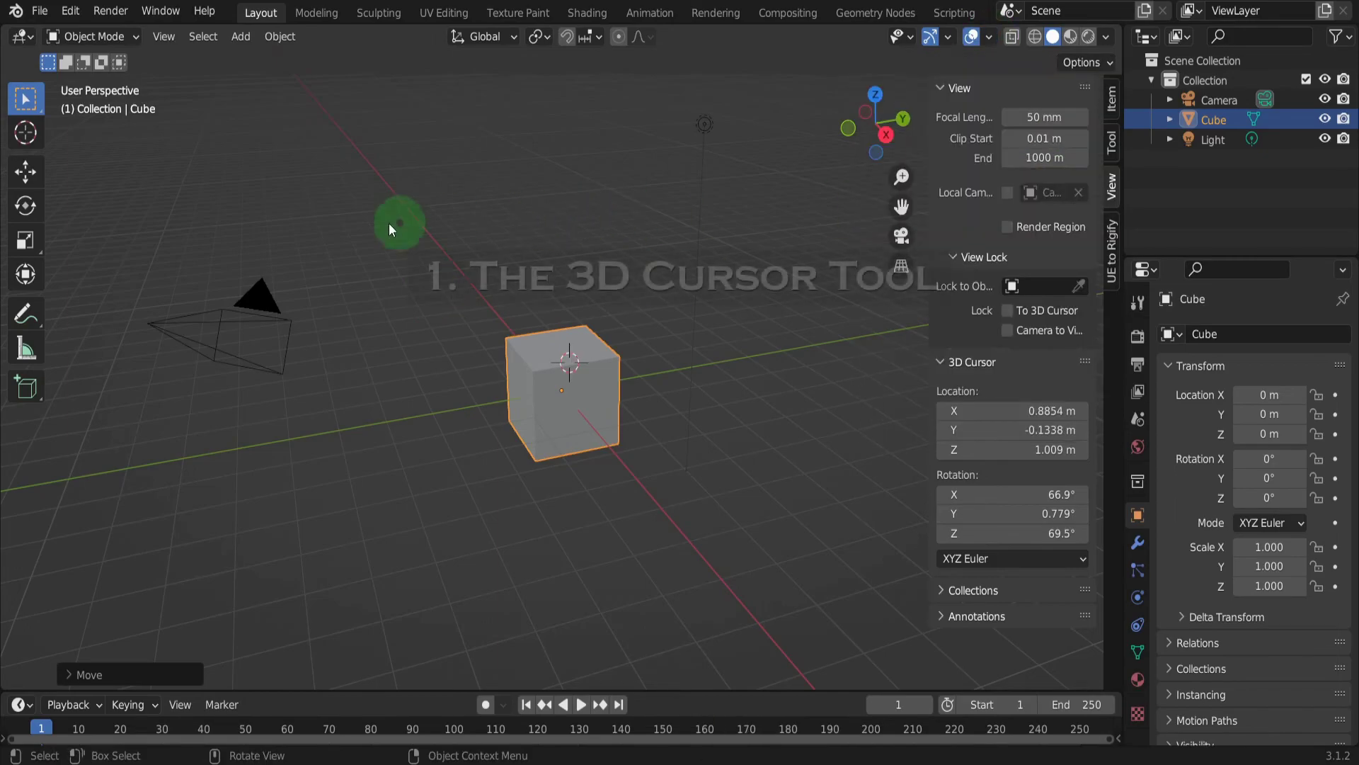
With the Cursor tool, place the 3D cursor in the air, on the light, floor, cube top and edge.
left_click(27, 133)
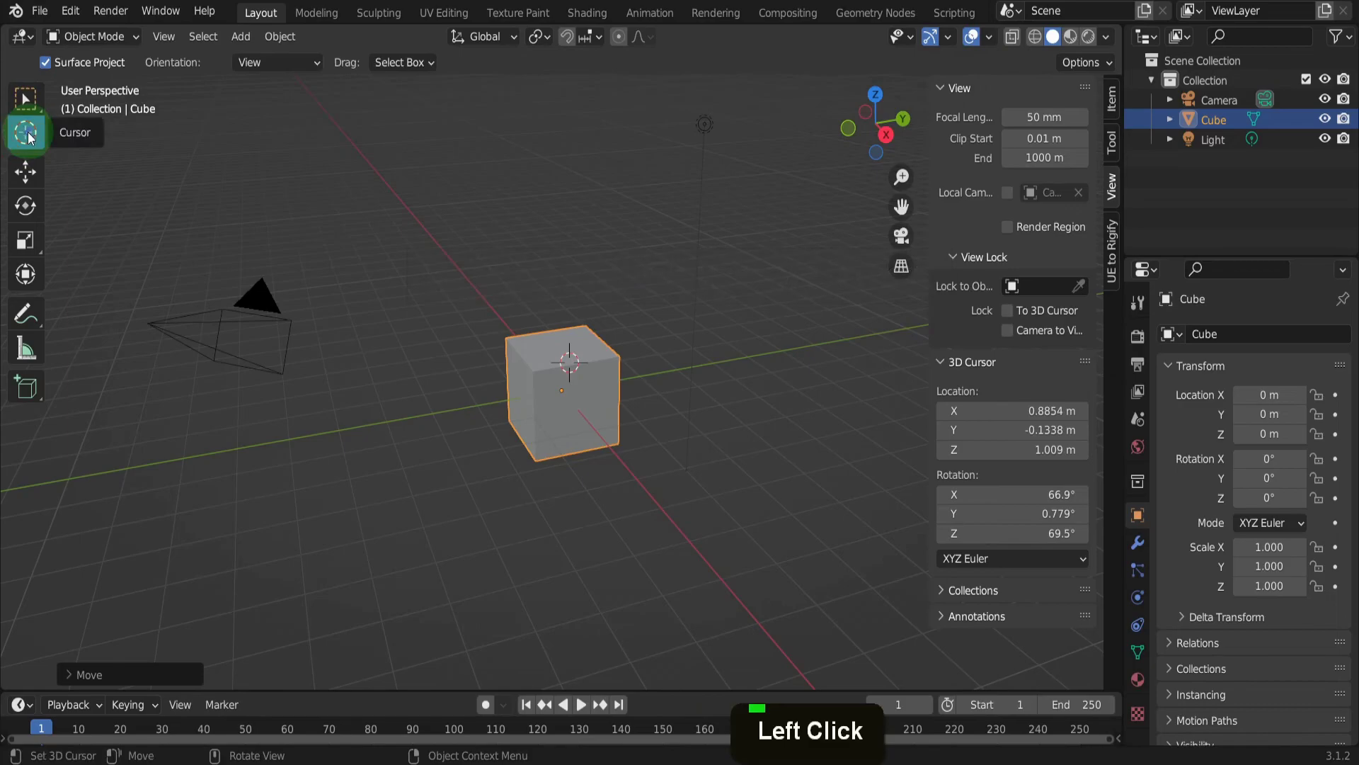
left_click(381, 173)
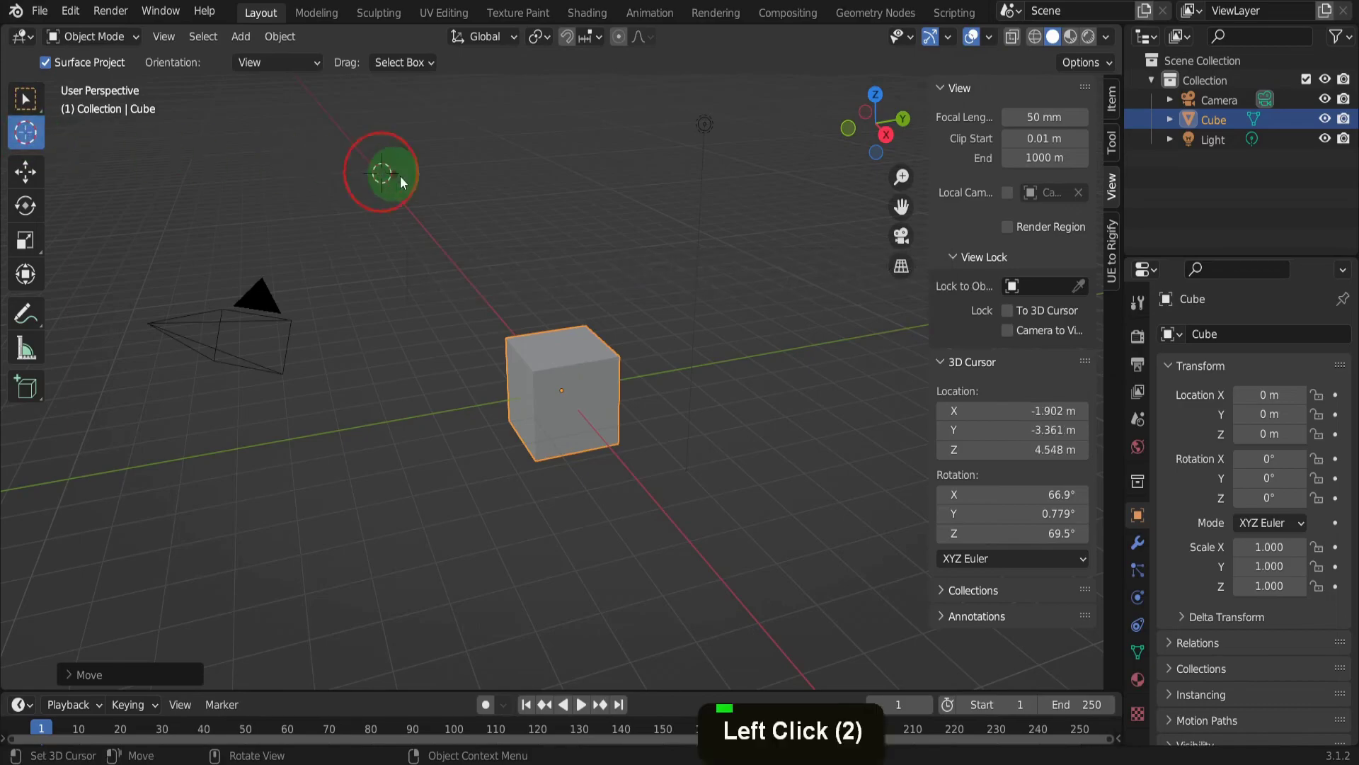
left_click(699, 136)
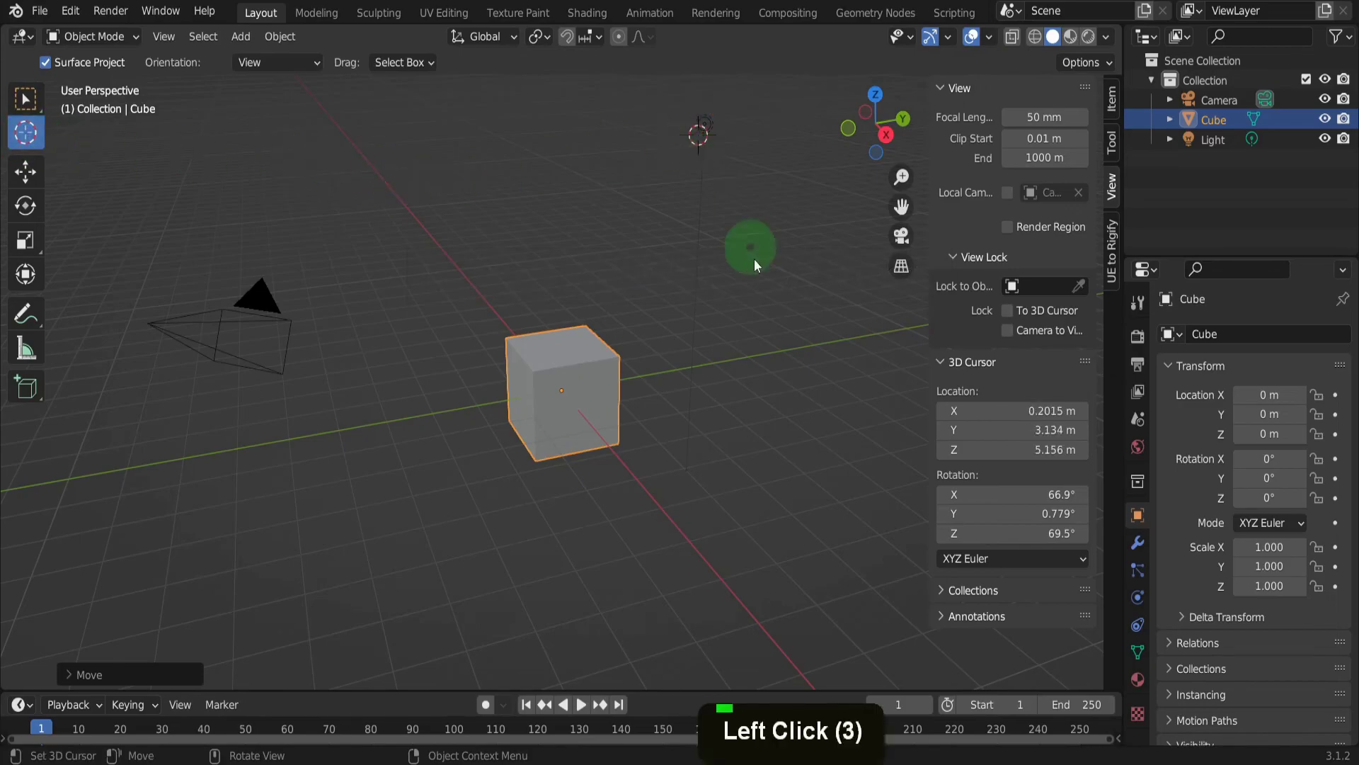
left_click(788, 378)
left_click(571, 398)
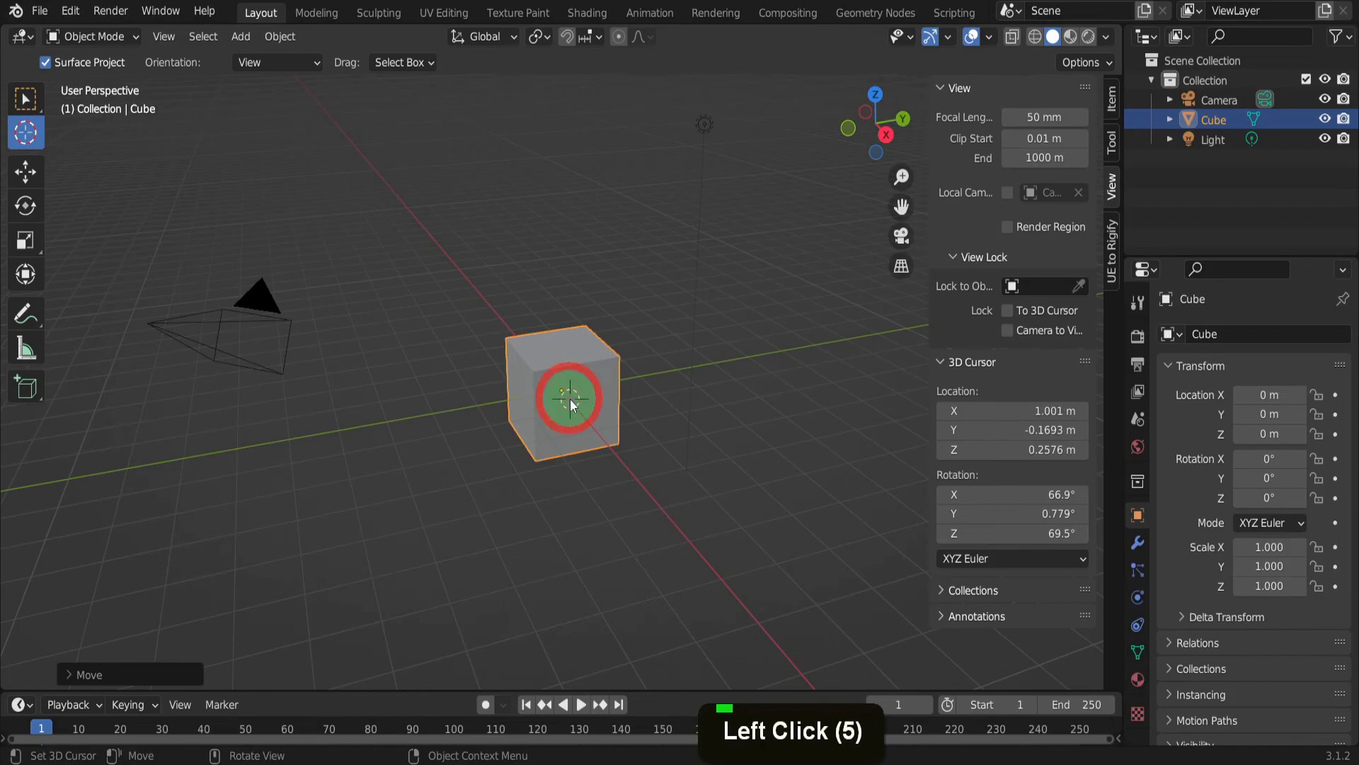
left_click(555, 350)
left_click(518, 379)
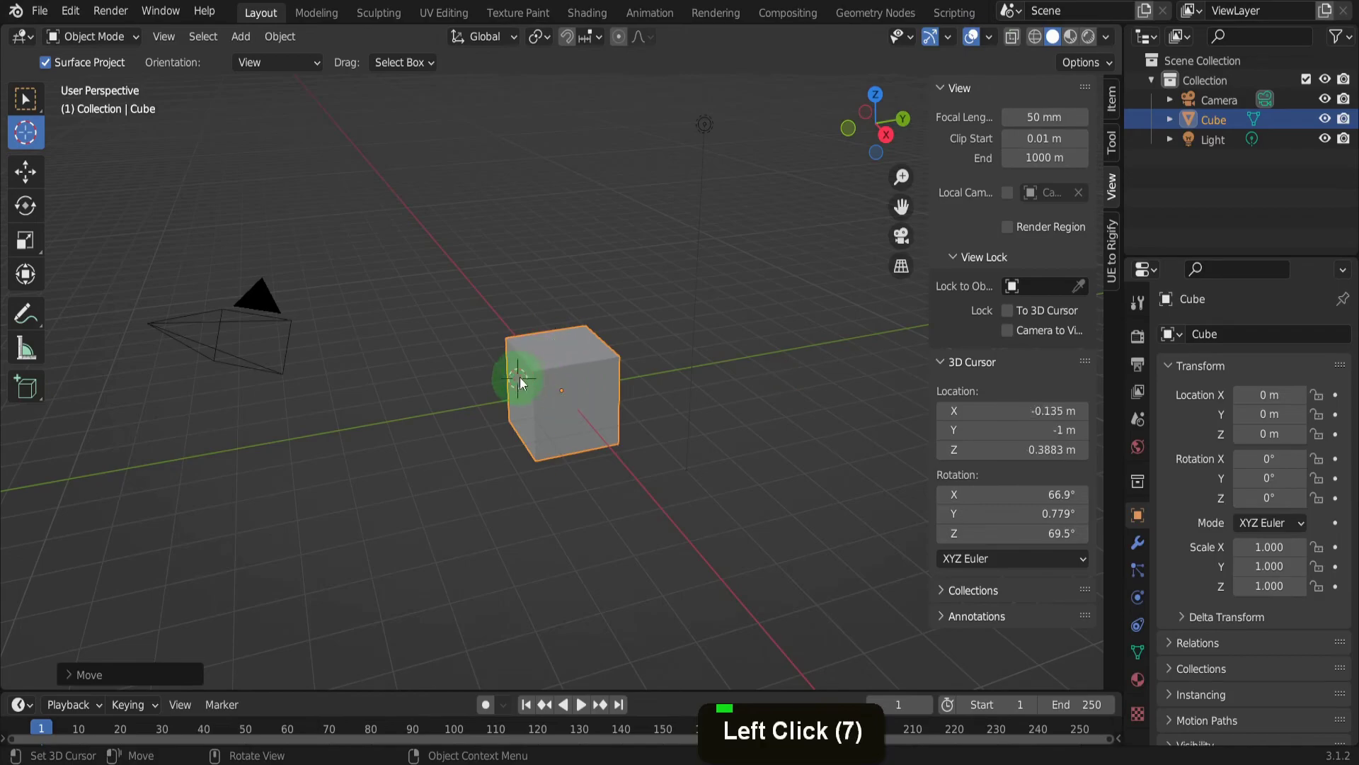
Cancel a Location X change and move the cursor above the cube to X -0.5937, Y 1.981, Z 3.808 m.
mouse_move(1006, 411)
left_mouse_down()
mouse_move(992, 411)
mouse_move(1014, 409)
left_mouse_up()
right_click(1013, 410)
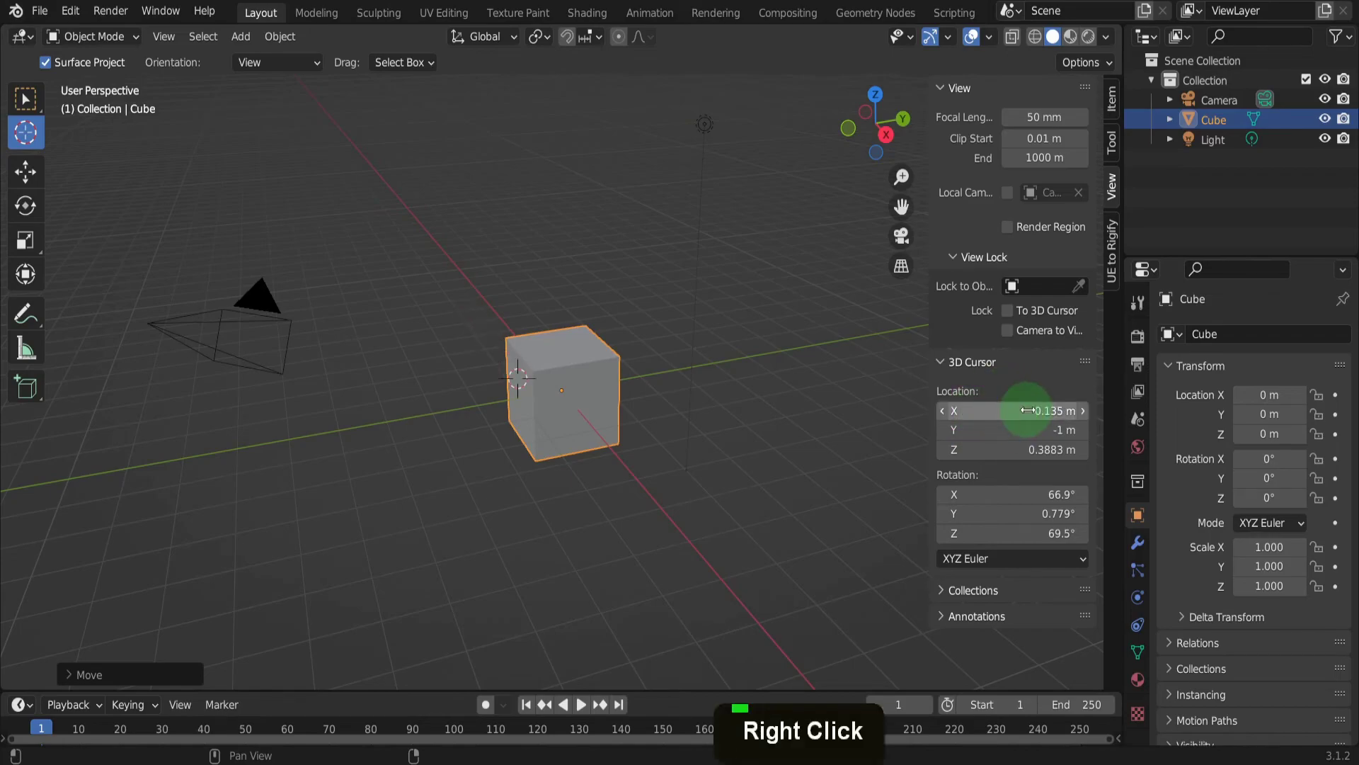
right_click_drag(586, 294, 632, 200, "shift")
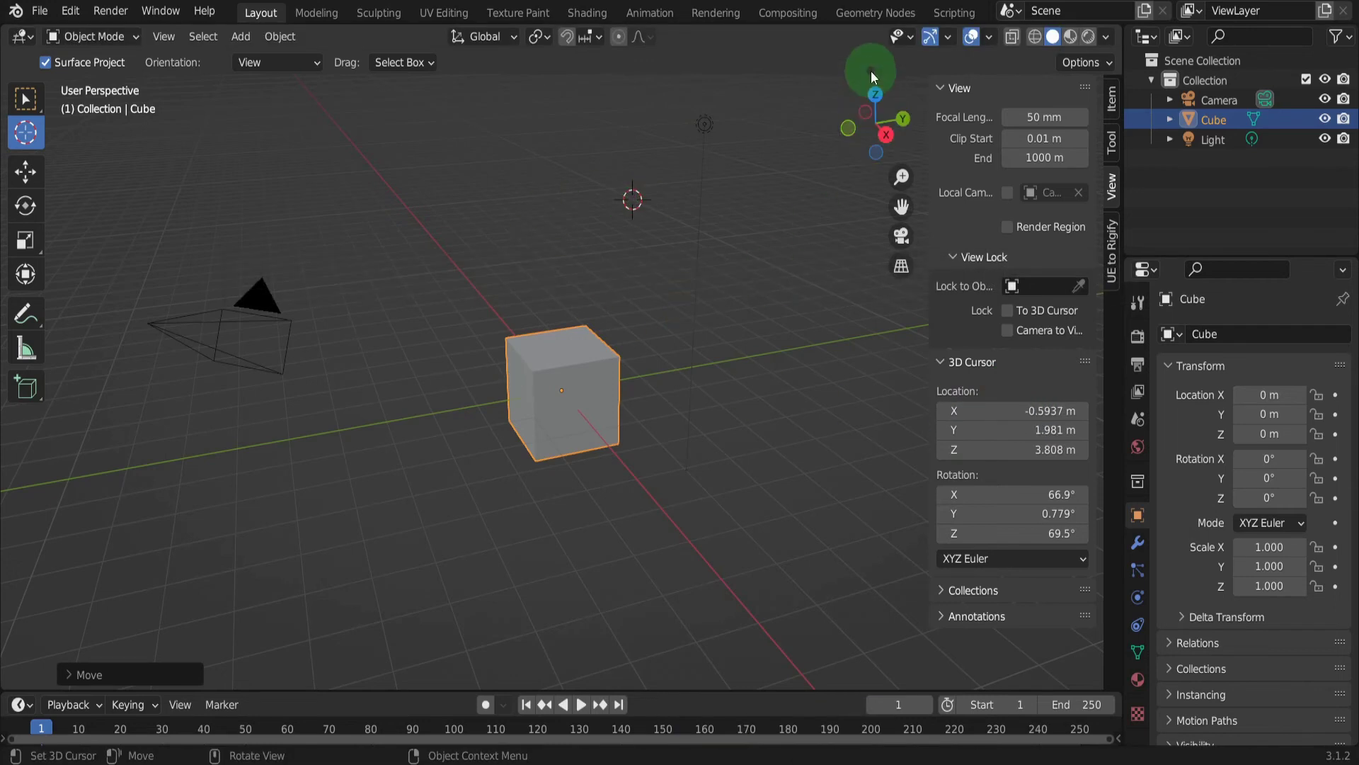
scroll(807, 216, "down", 2)
middle_click_drag(798, 233, 541, 213)
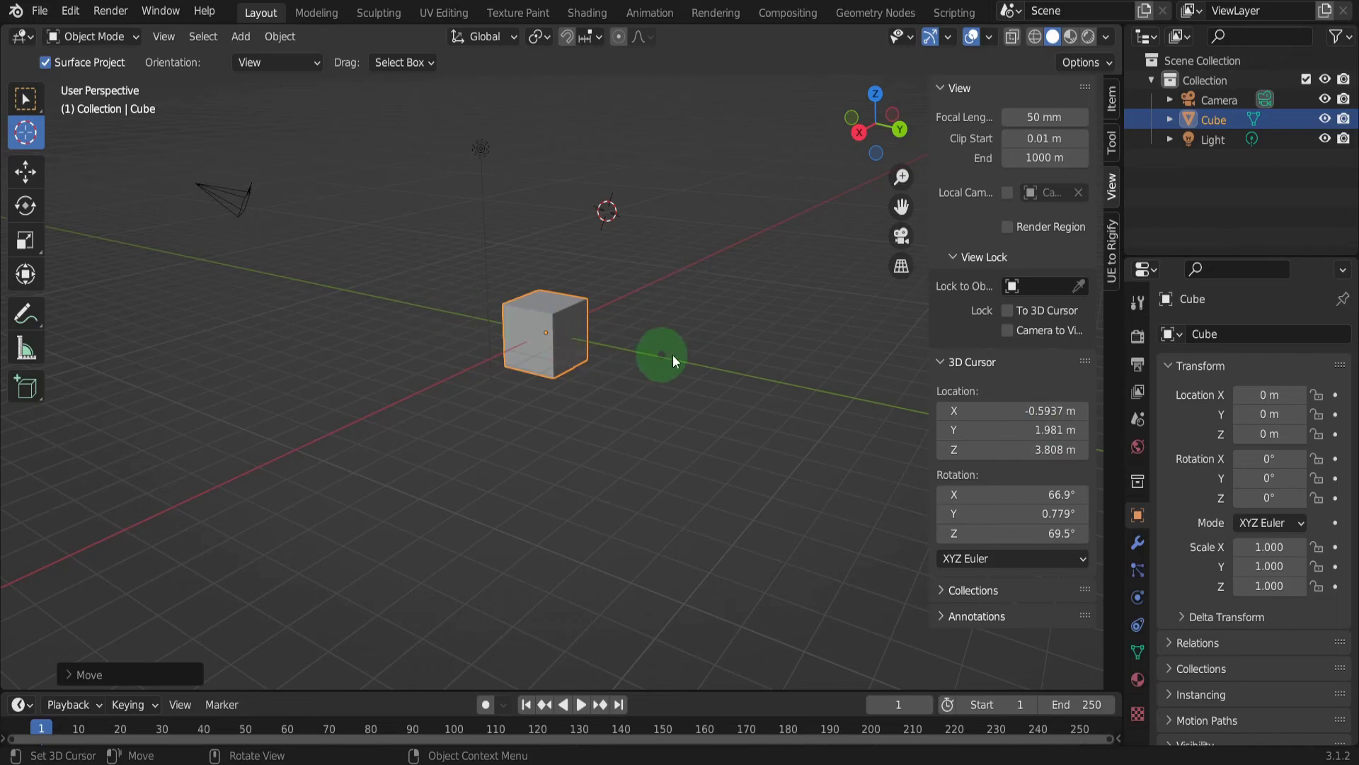
Enable the Z axis guide in the Viewport Overlays.
left_click(990, 37)
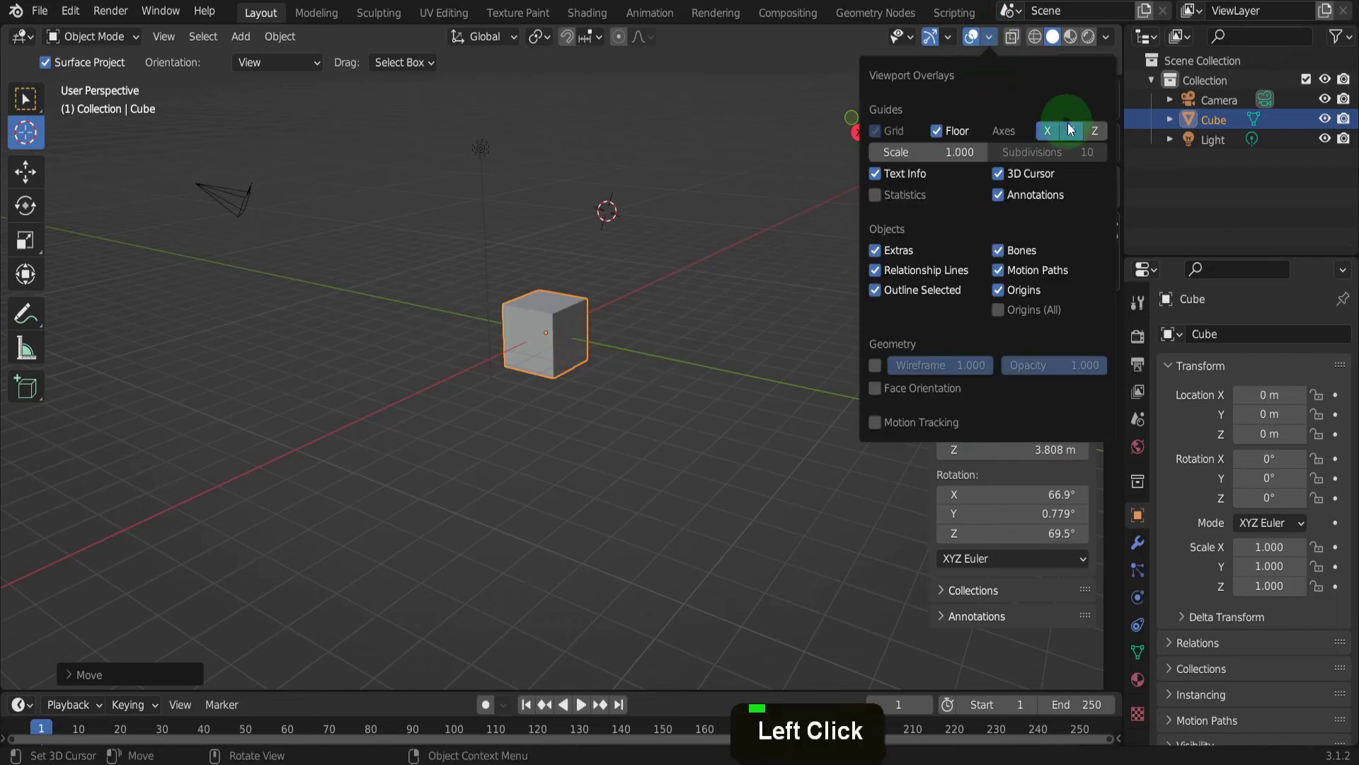
left_click(1095, 130)
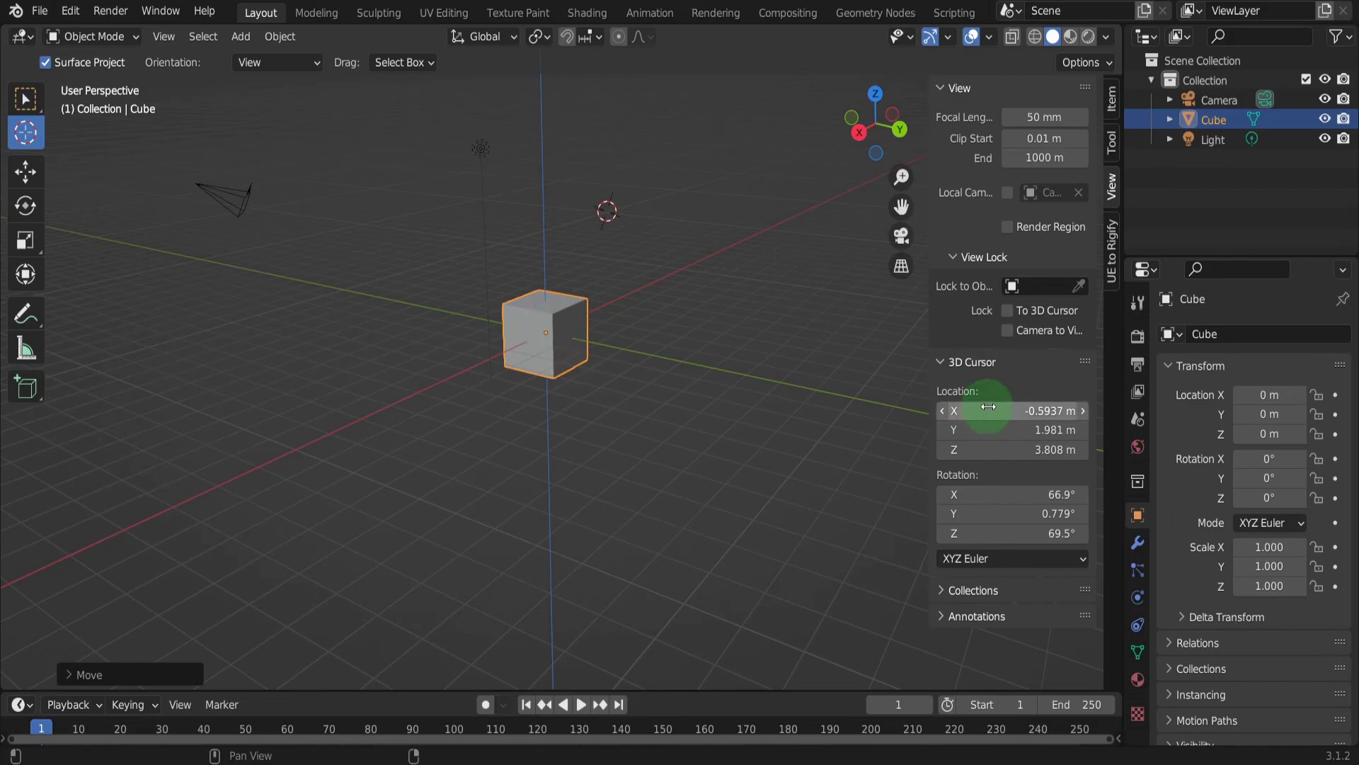
Zero the cursor location, set X rotation 70°, and move it to X -3.434, Y 3.489, Z 2.234 m.
left_click(1039, 410)
type("0")
key("Tab")
type("0")
key("Tab")
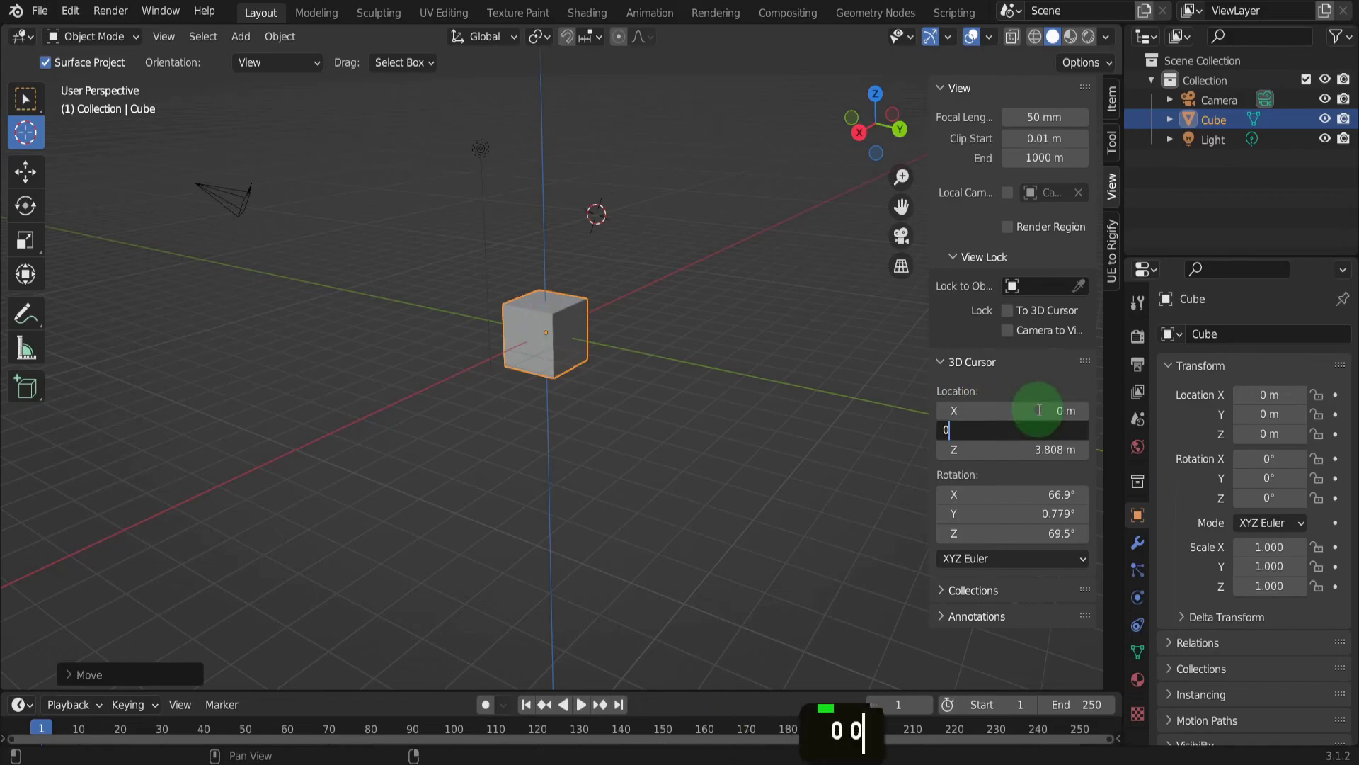
type("0")
key("Tab")
key("Return")
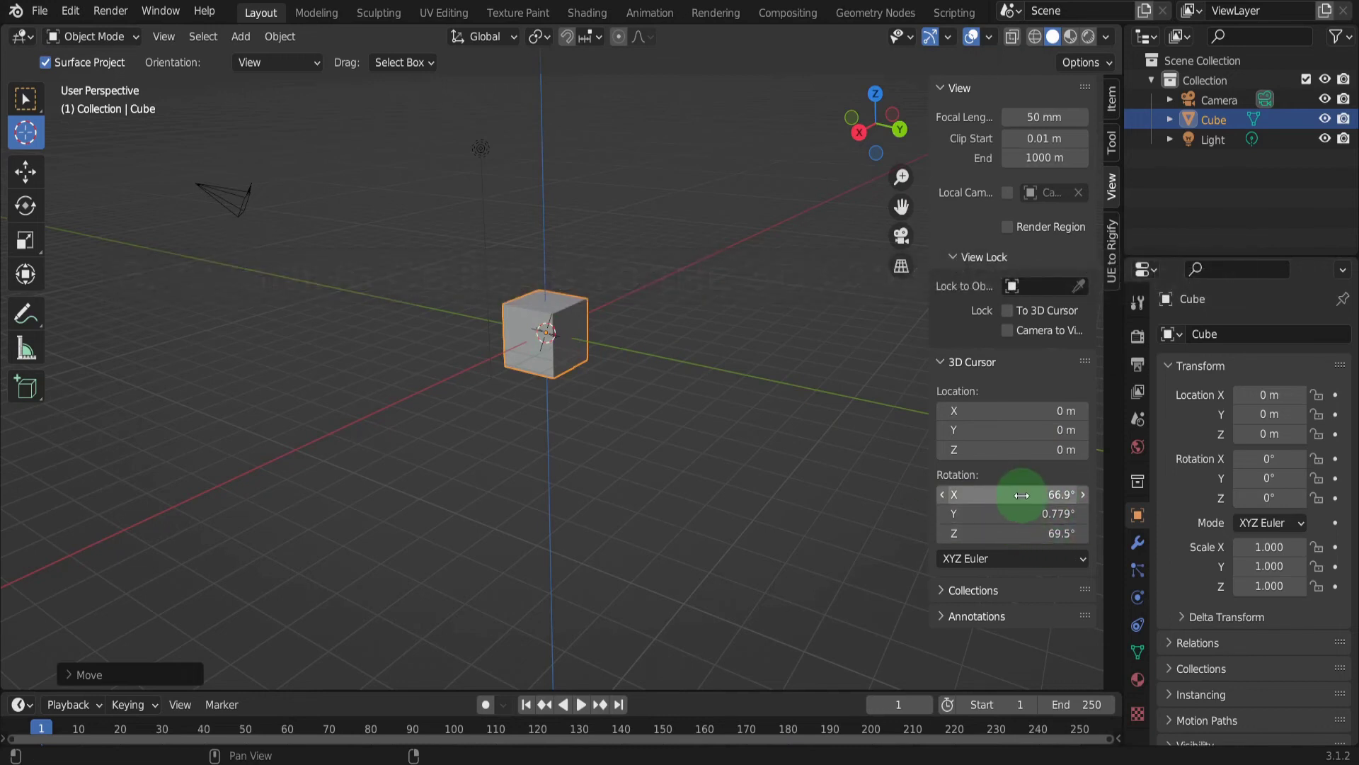
mouse_move(1024, 494)
left_mouse_down()
mouse_move(479, 455)
mouse_move(1025, 494)
left_mouse_up()
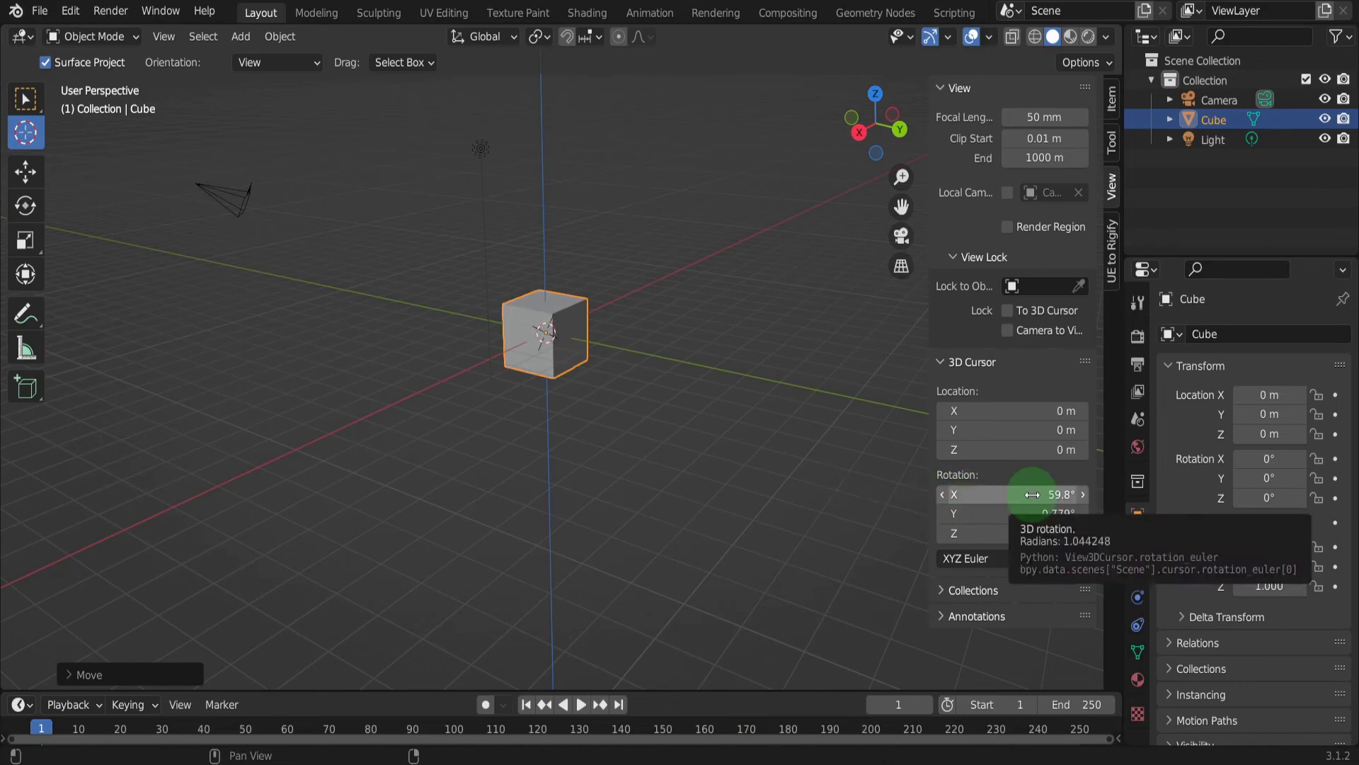
right_click_drag(807, 312, 691, 253, "shift")
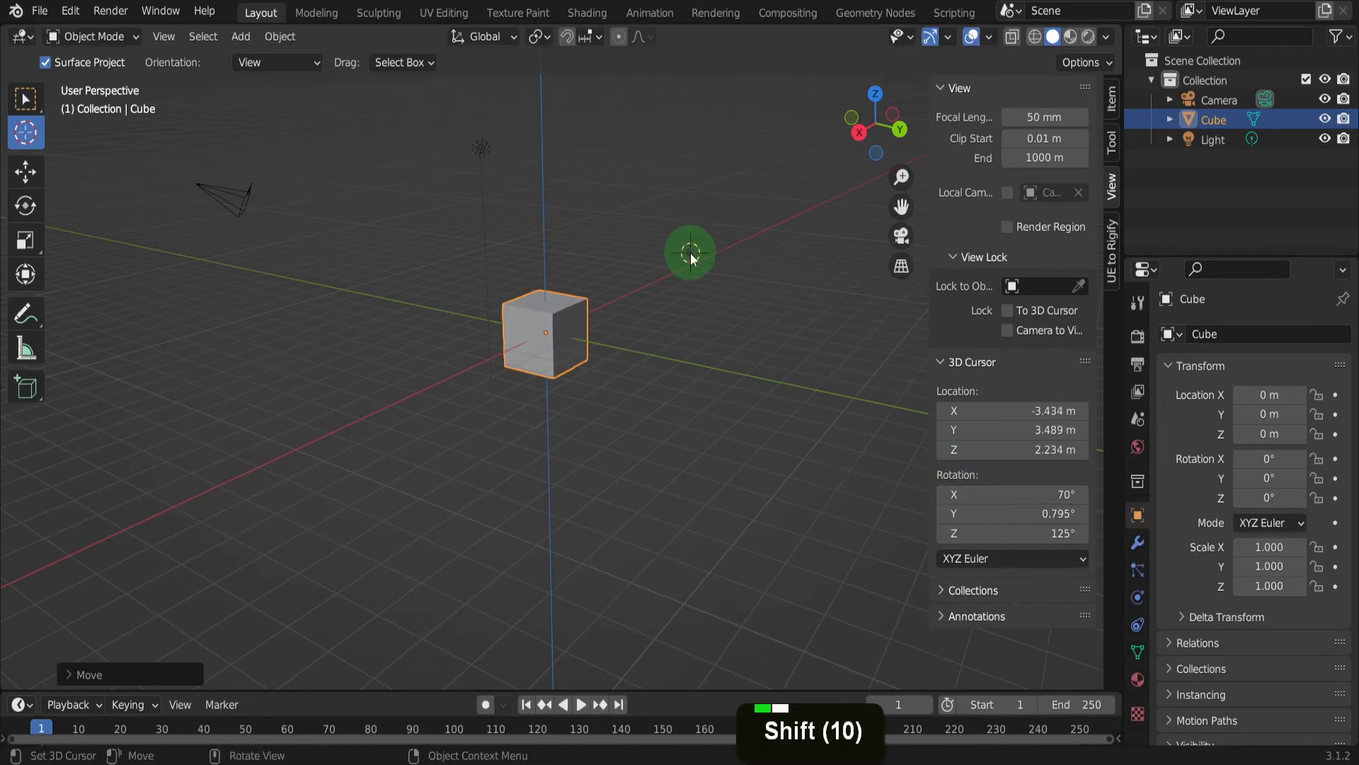
Add a mesh cube at the 3D cursor with Align set to 3D Cursor.
left_click(248, 37)
left_click(269, 57)
left_click(415, 75)
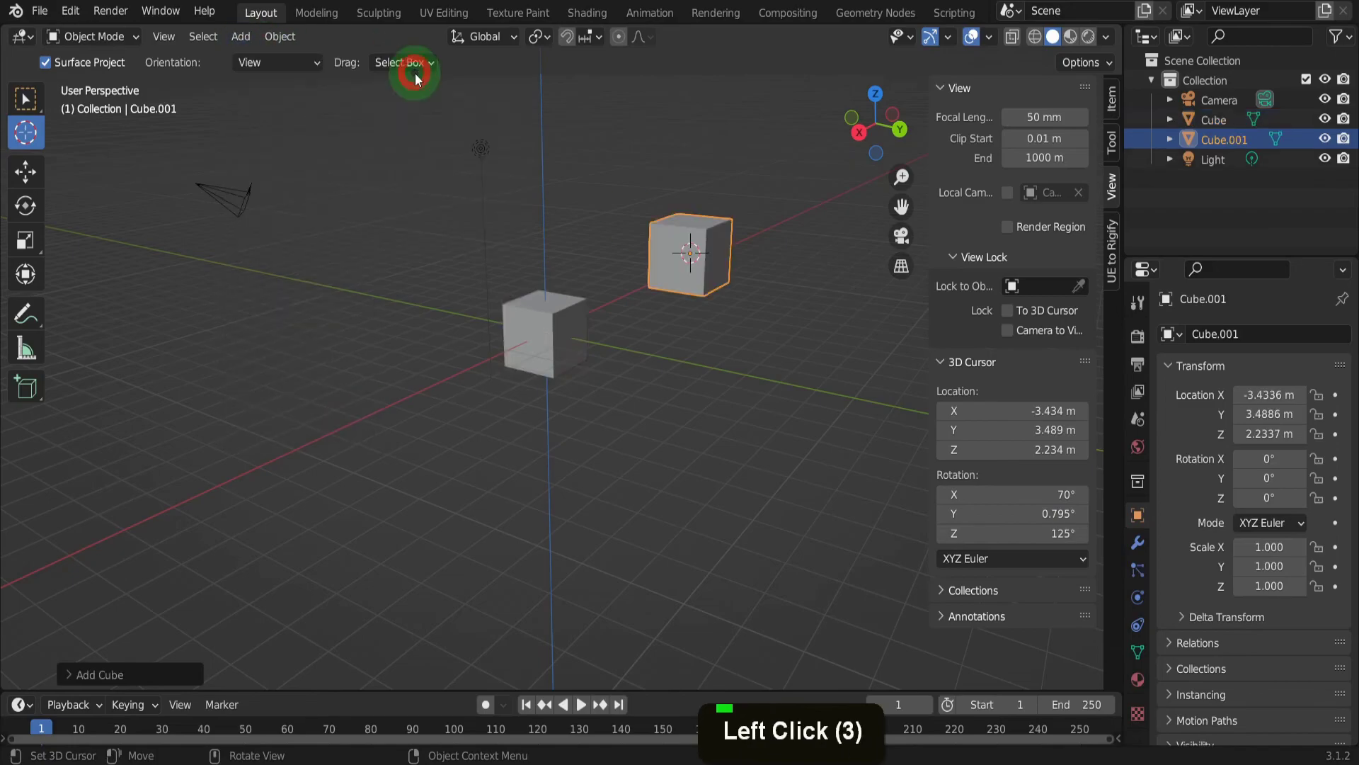
left_click(104, 672)
left_click(193, 546)
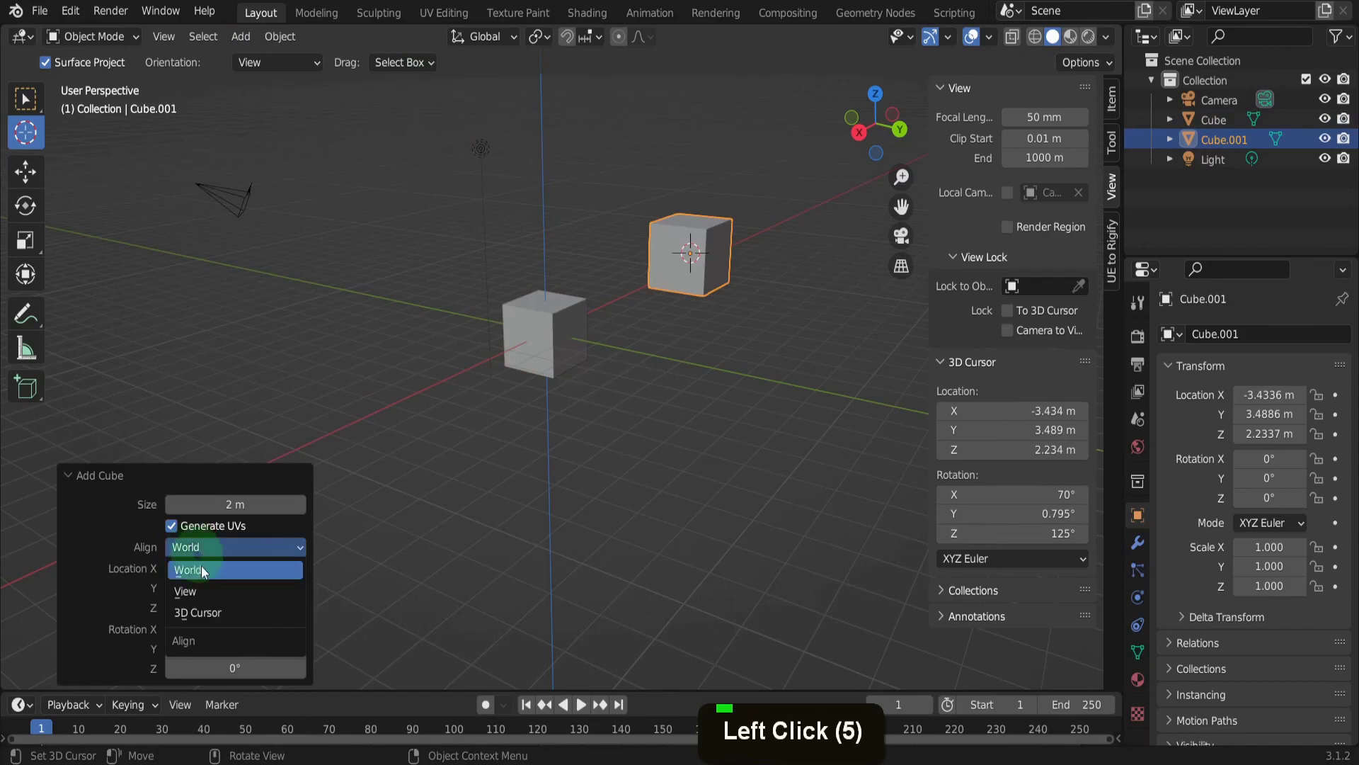
left_click(210, 612)
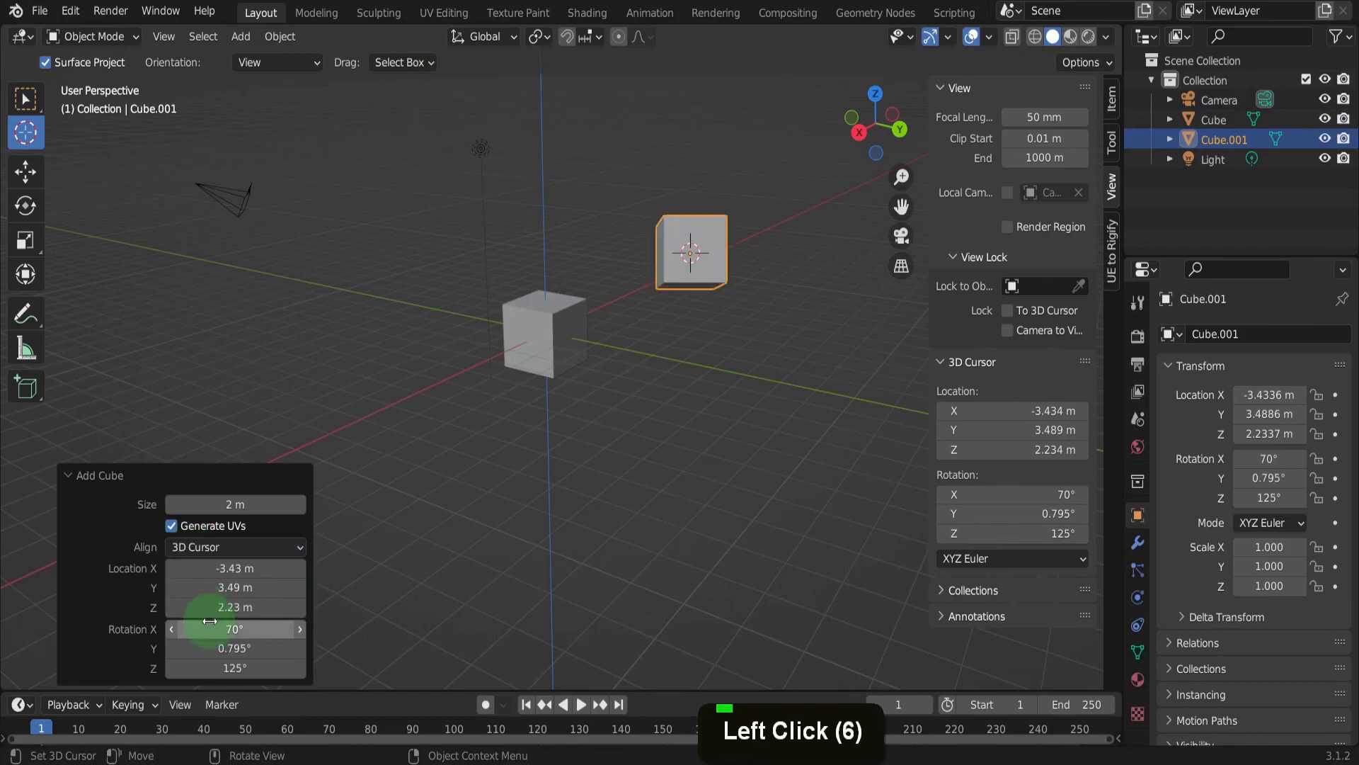
left_click(227, 576)
left_click(452, 406)
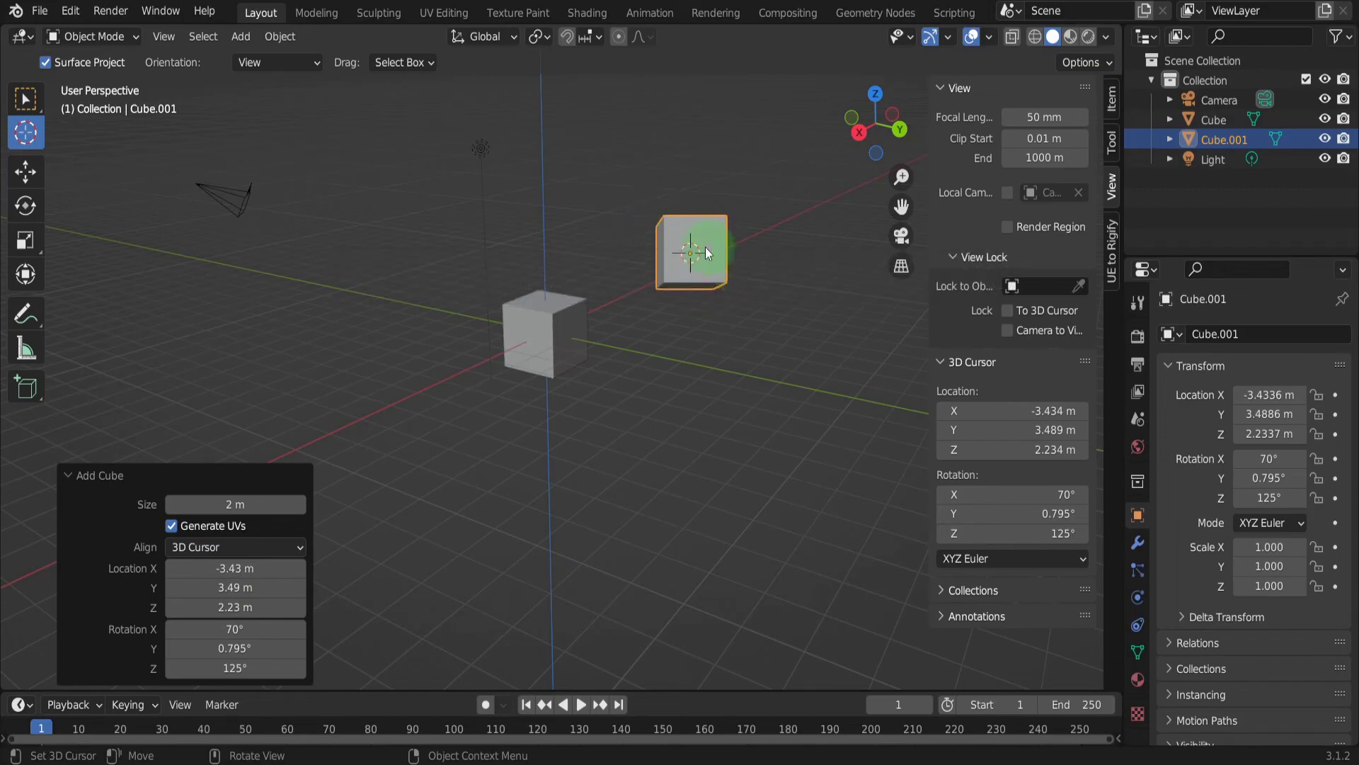
right_click(644, 232)
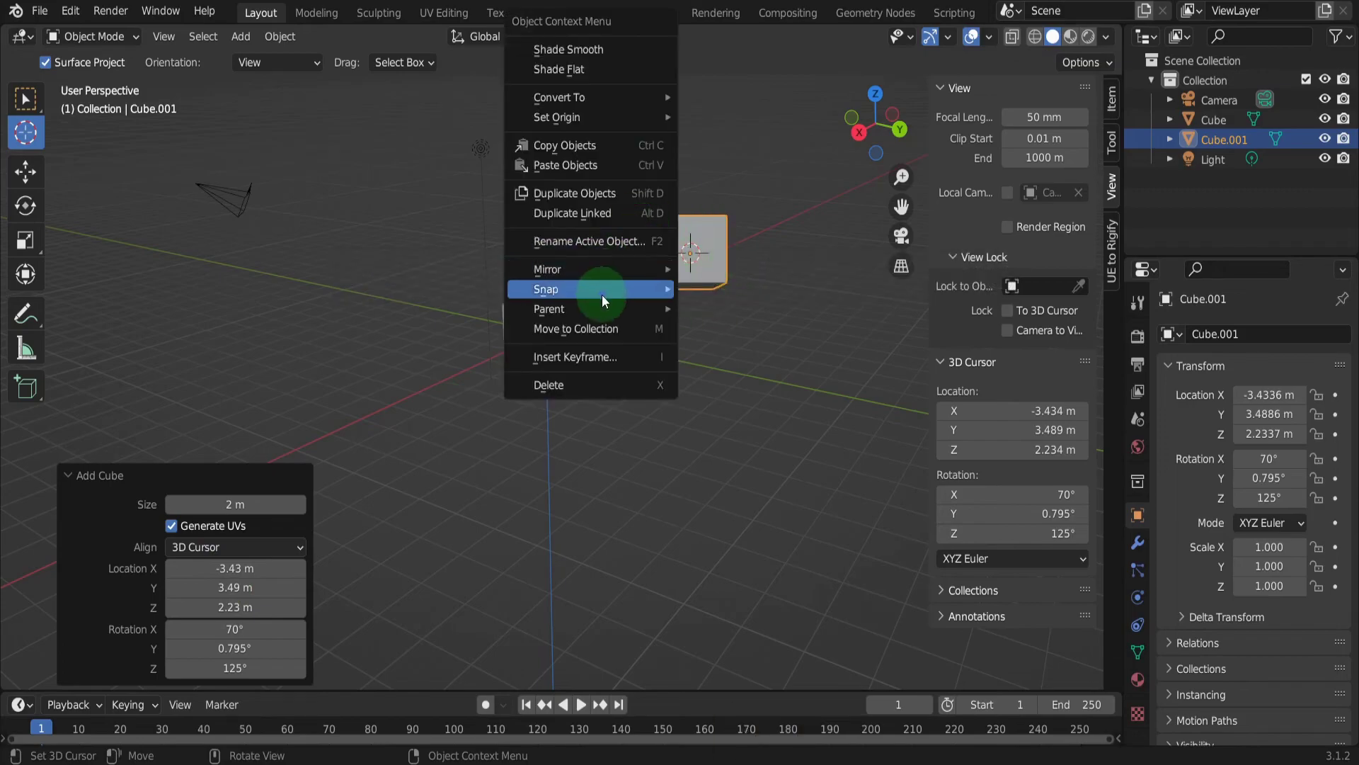
mouse_move(601, 295)
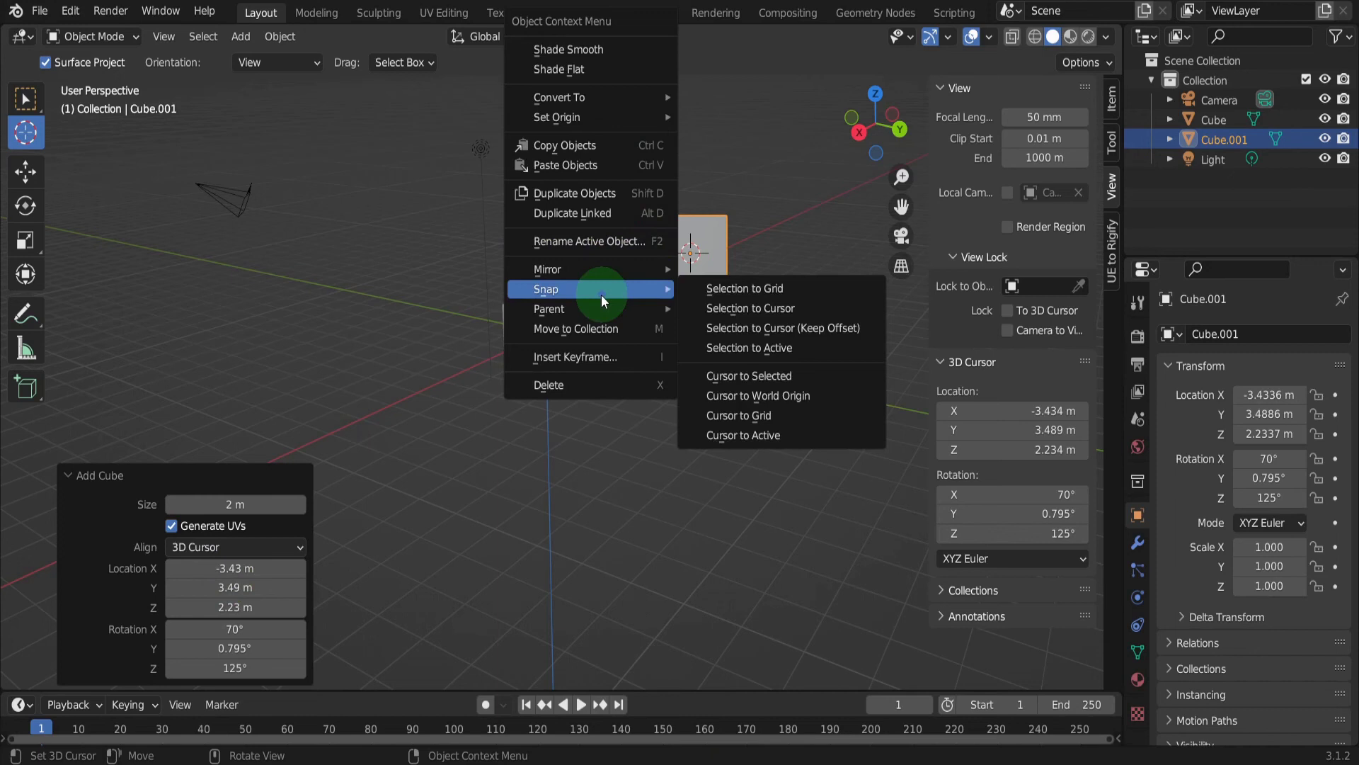
left_click(742, 398)
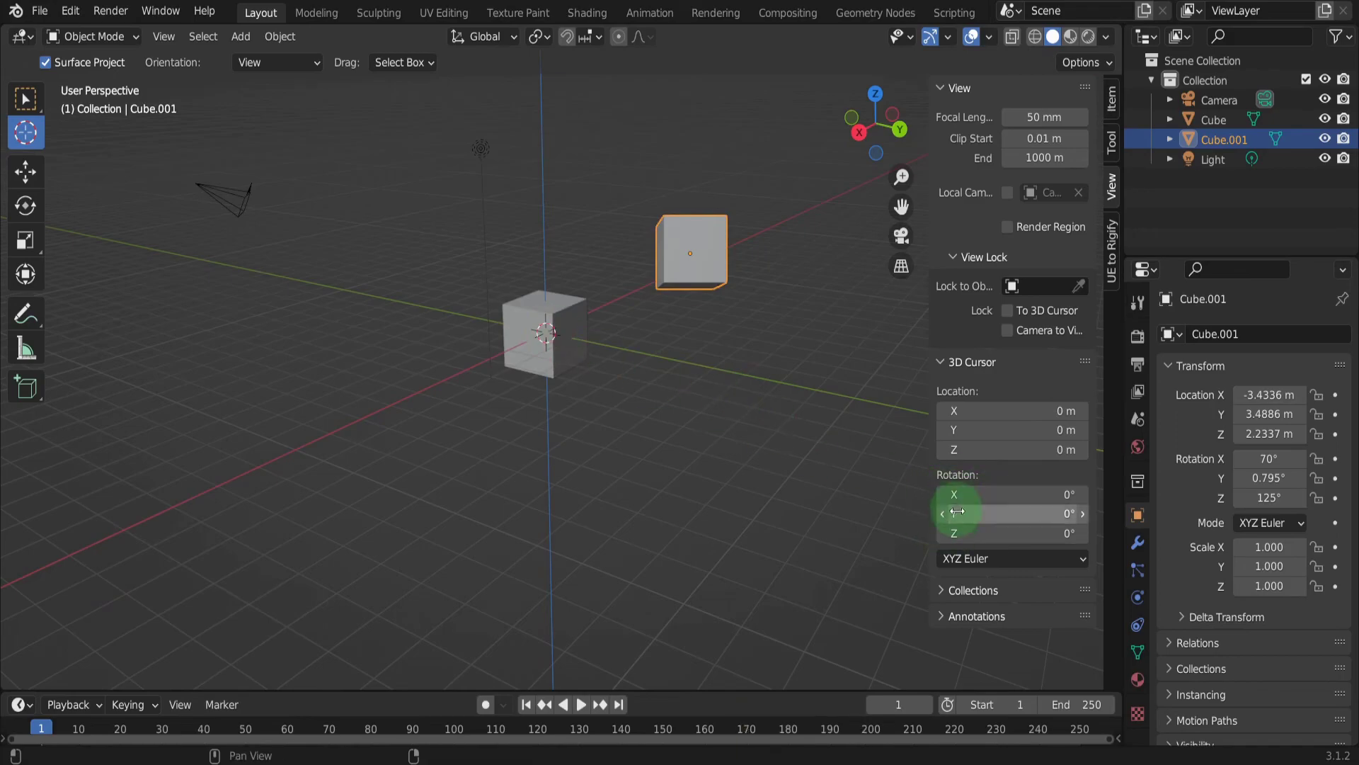
left_click(279, 39)
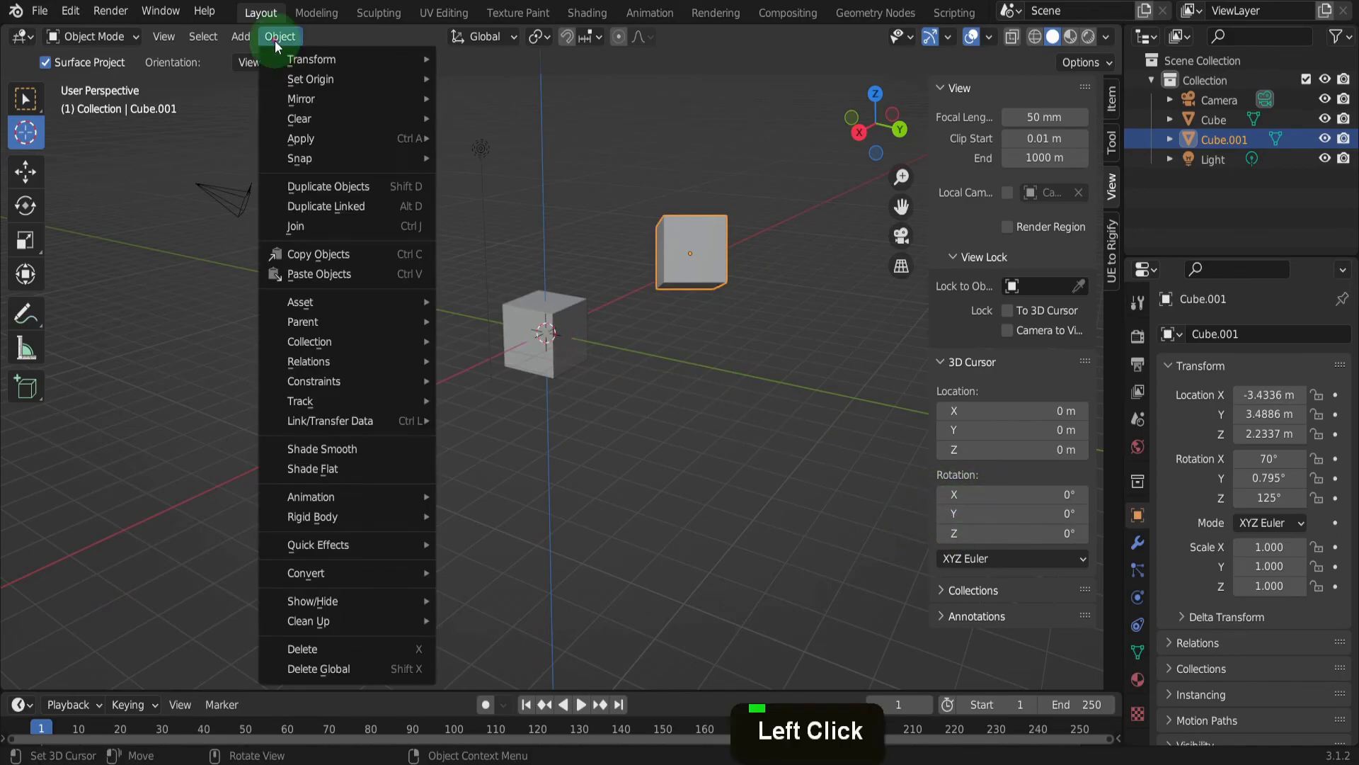
mouse_move(301, 157)
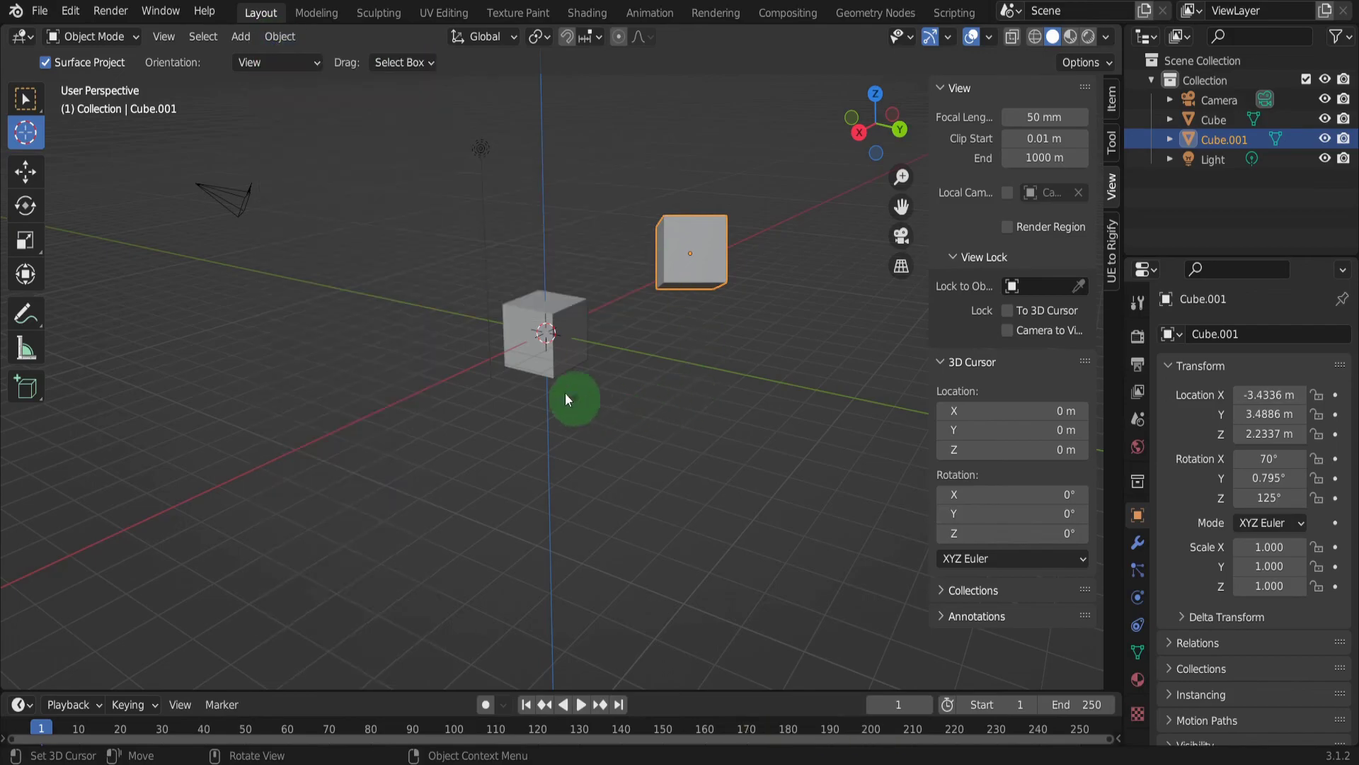
key("shift+s")
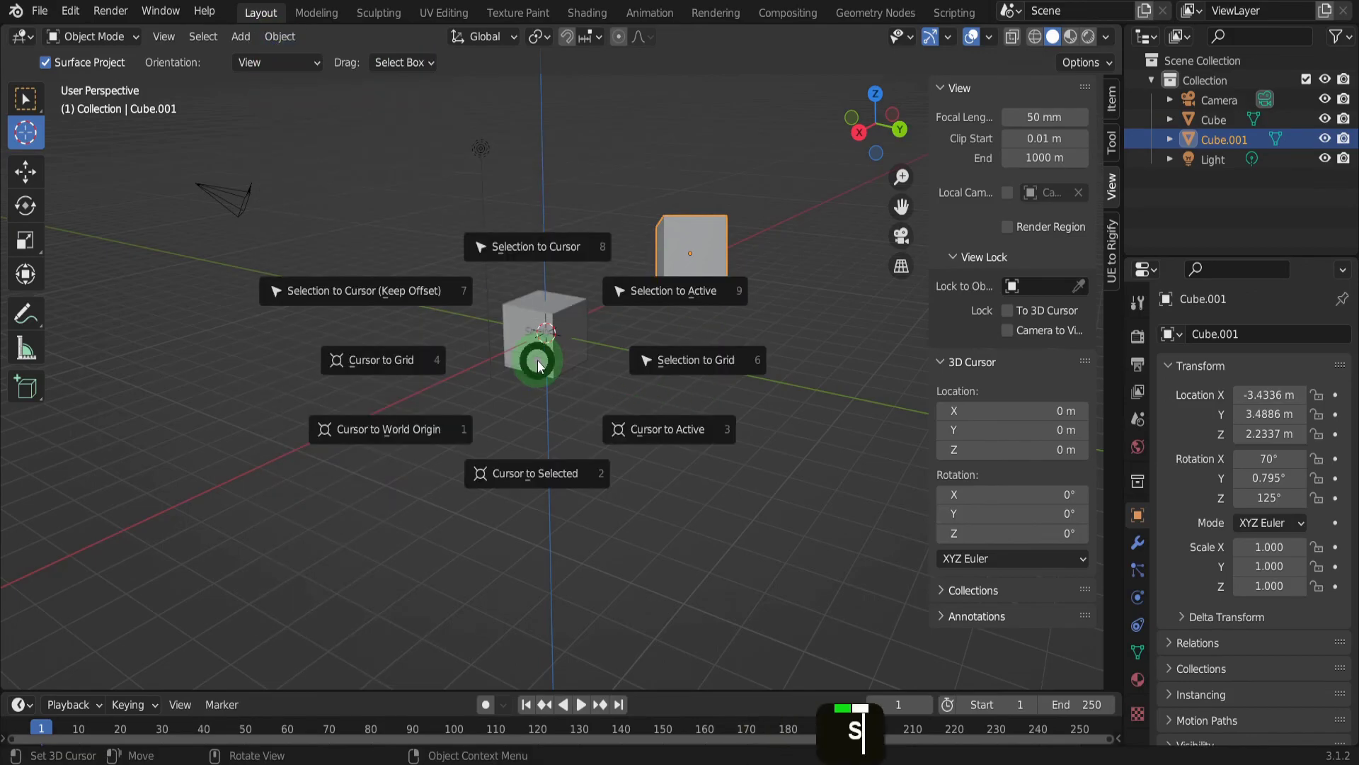
right_click(537, 359)
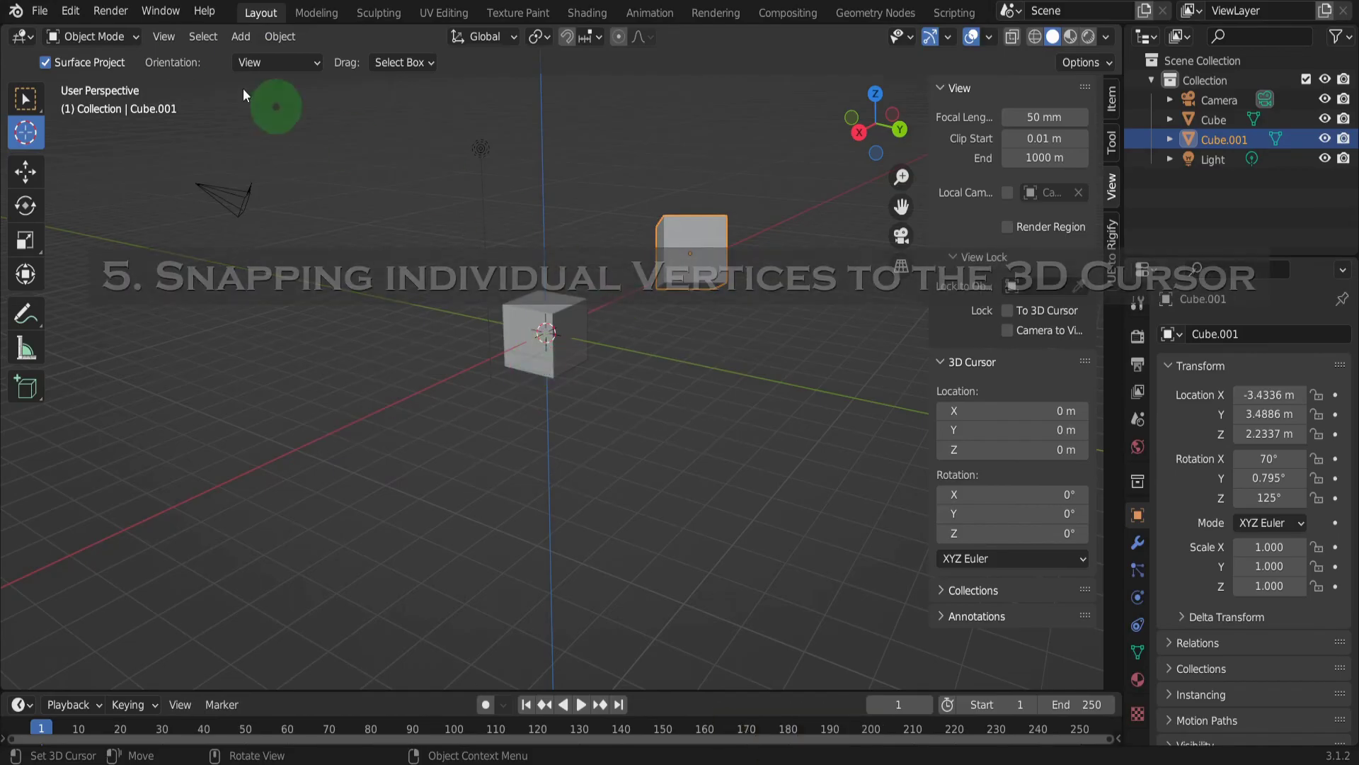
Put the second cube into Edit Mode with vertex selection.
left_click(118, 40)
left_click(110, 78)
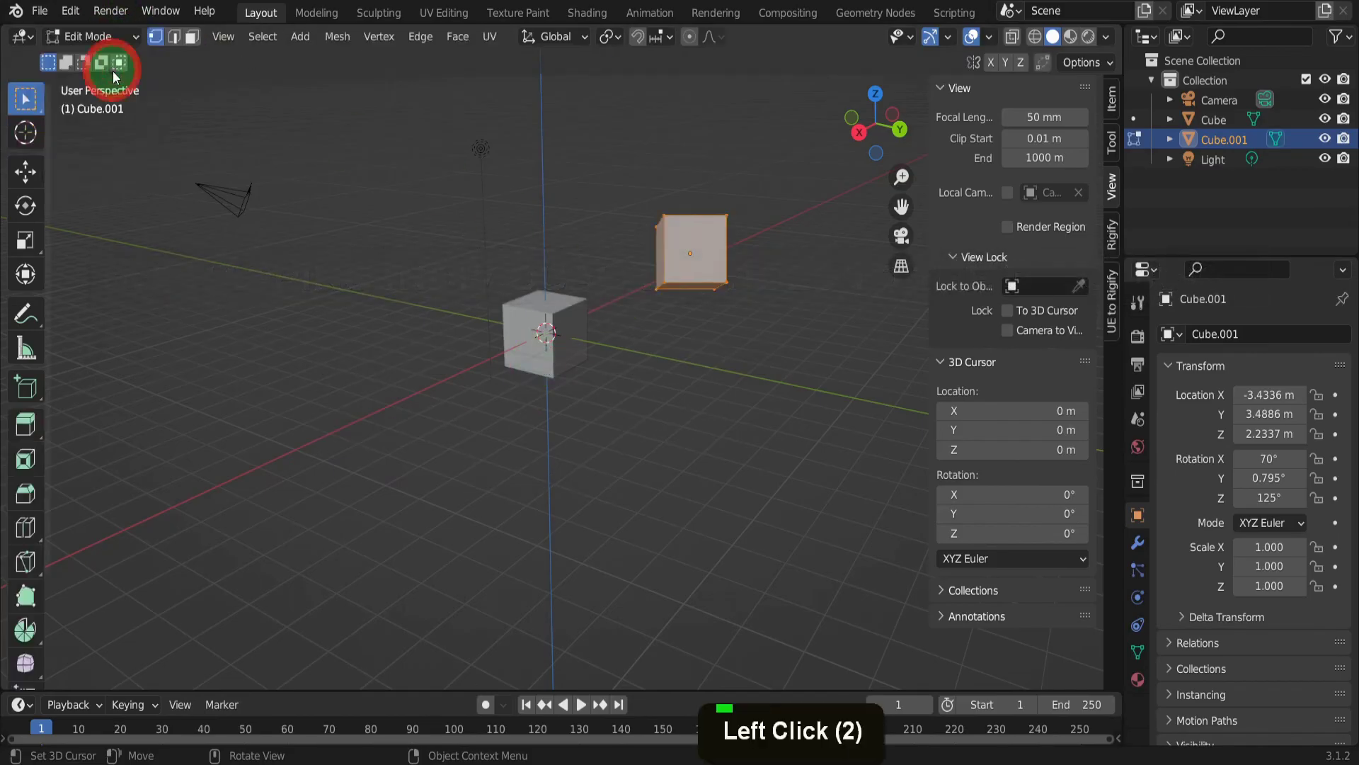
left_click(153, 38)
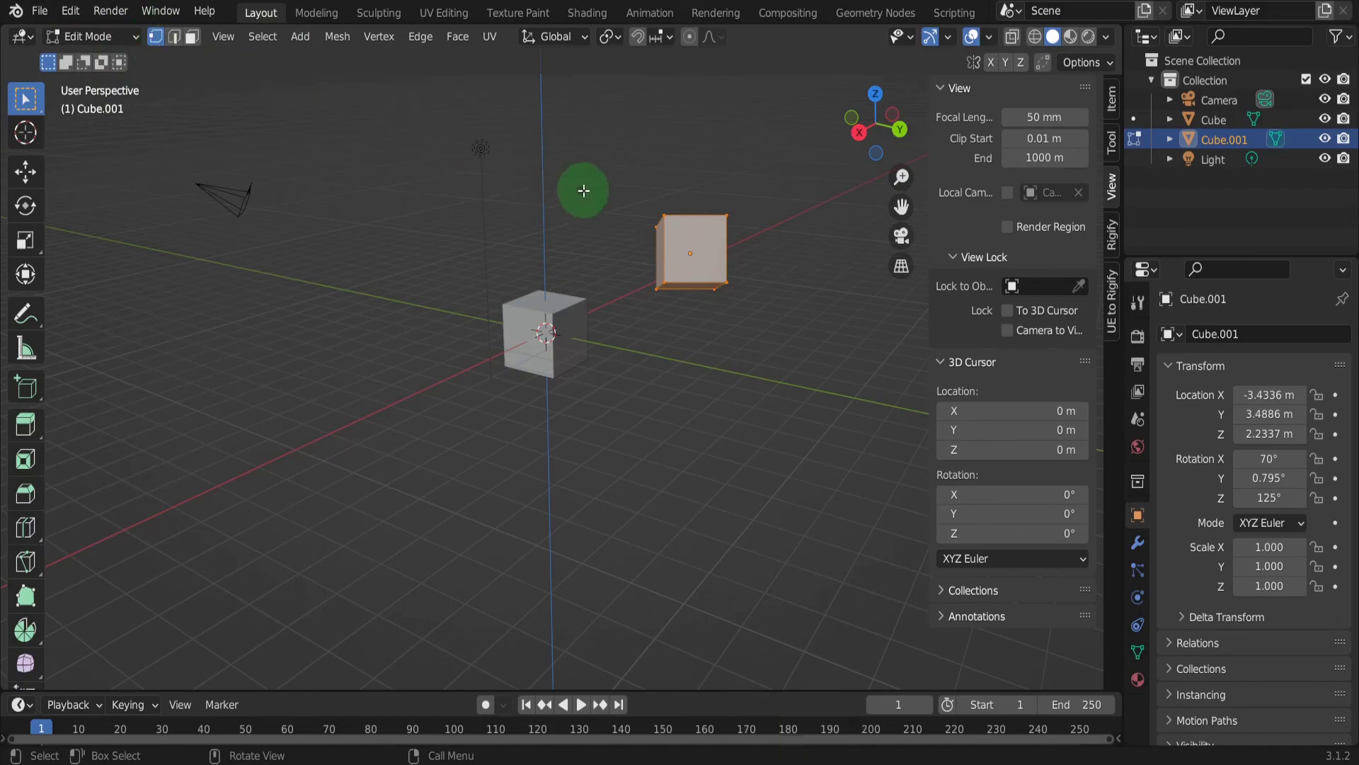
Place the cursor high above the cubes and snap one corner vertex to it with Selection to Cursor.
key("shift")
mouse_move(531, 189)
right_mouse_down("shift")
mouse_move(507, 203)
mouse_move(531, 182)
right_mouse_up("shift")
middle_click_drag(531, 182, 521, 237)
right_click_drag(668, 143, 627, 138, "shift")
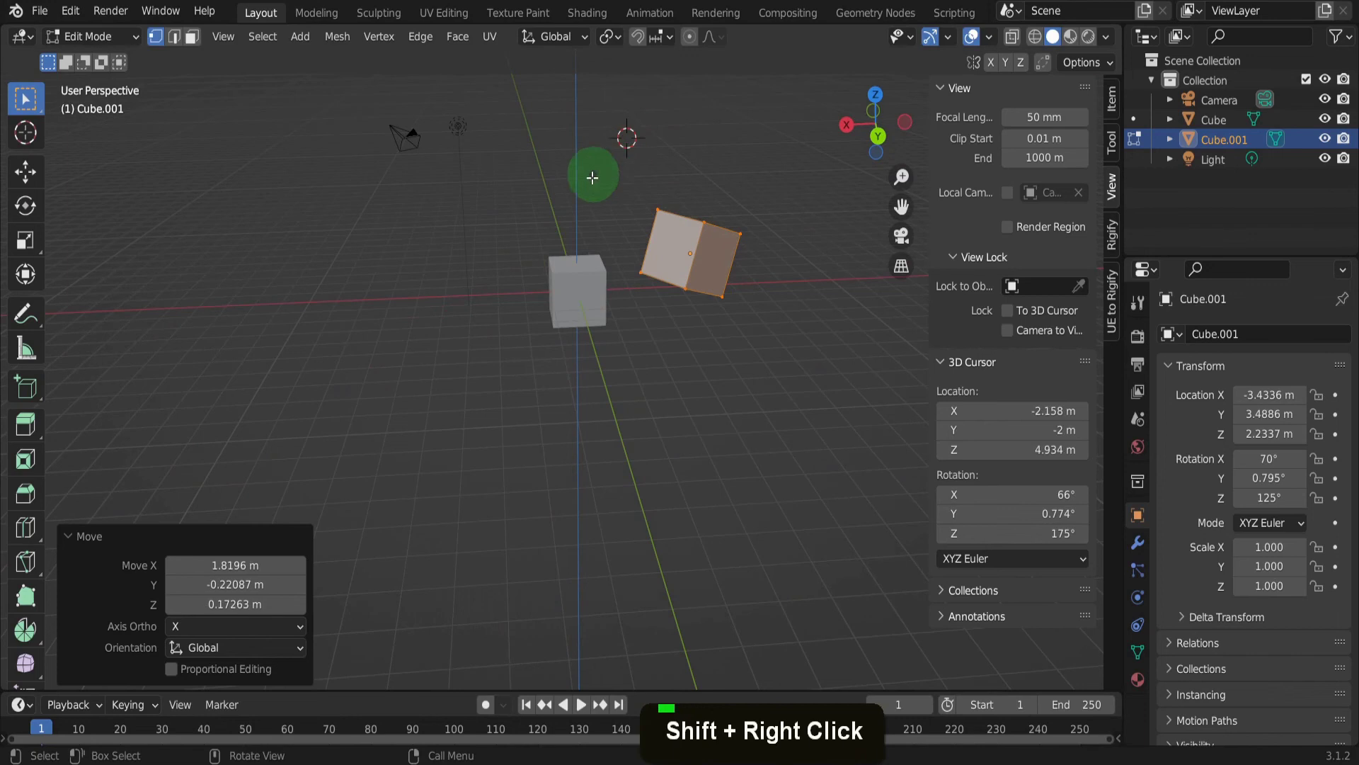
left_click(655, 210)
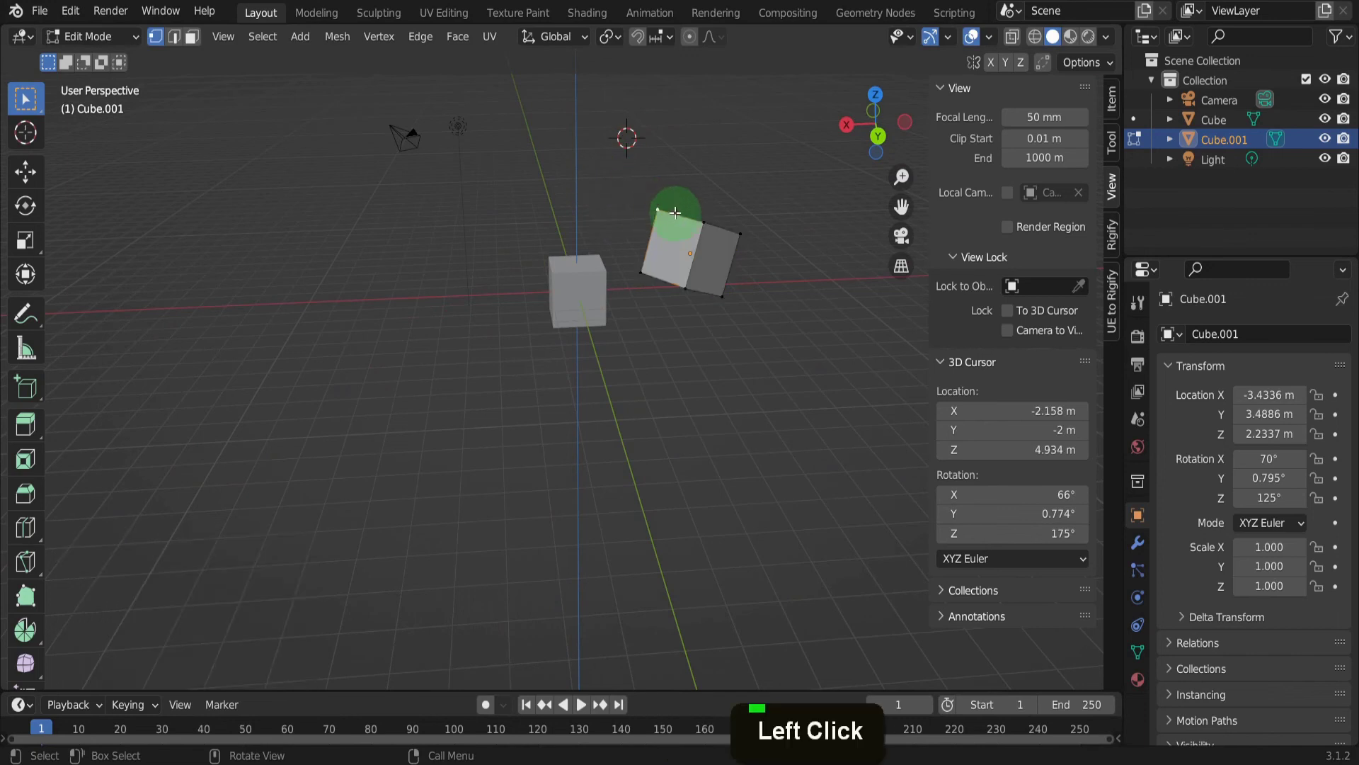
key("shift+s")
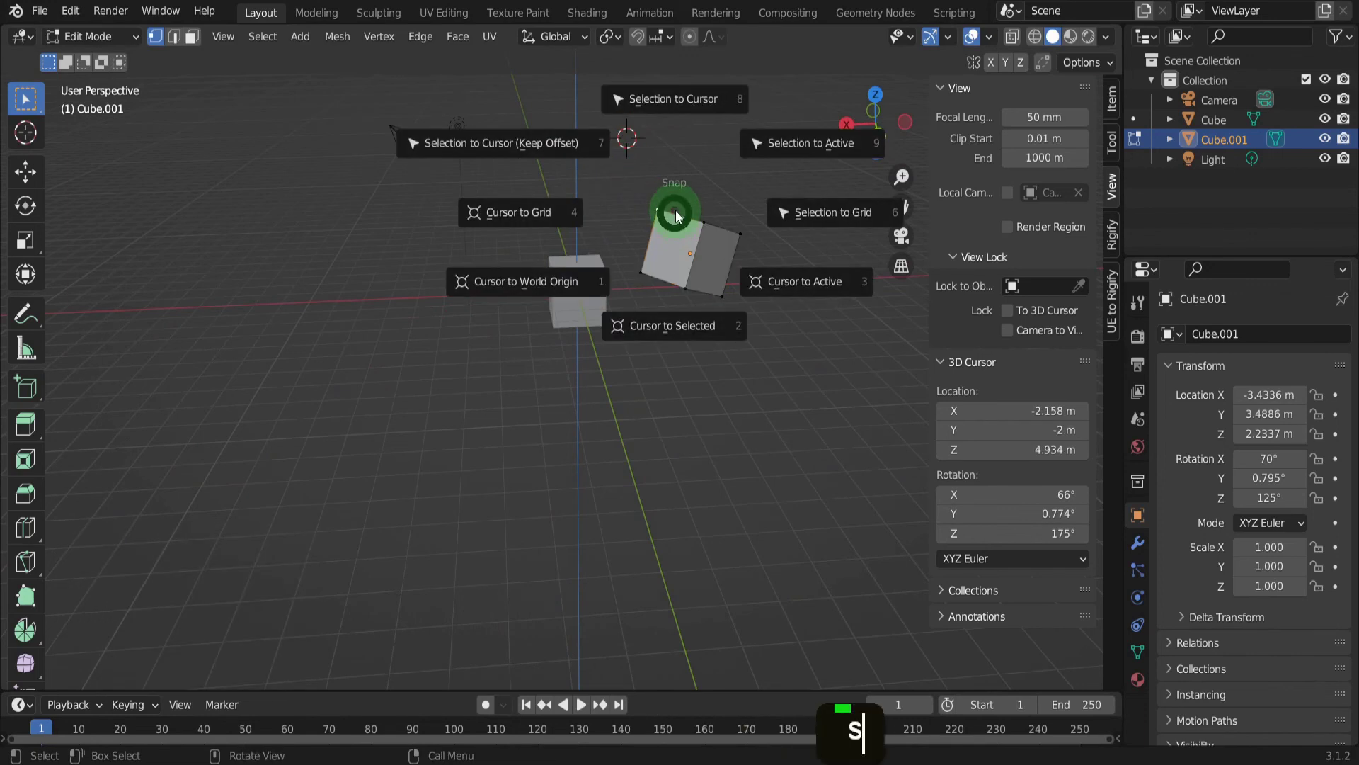
left_click(654, 105)
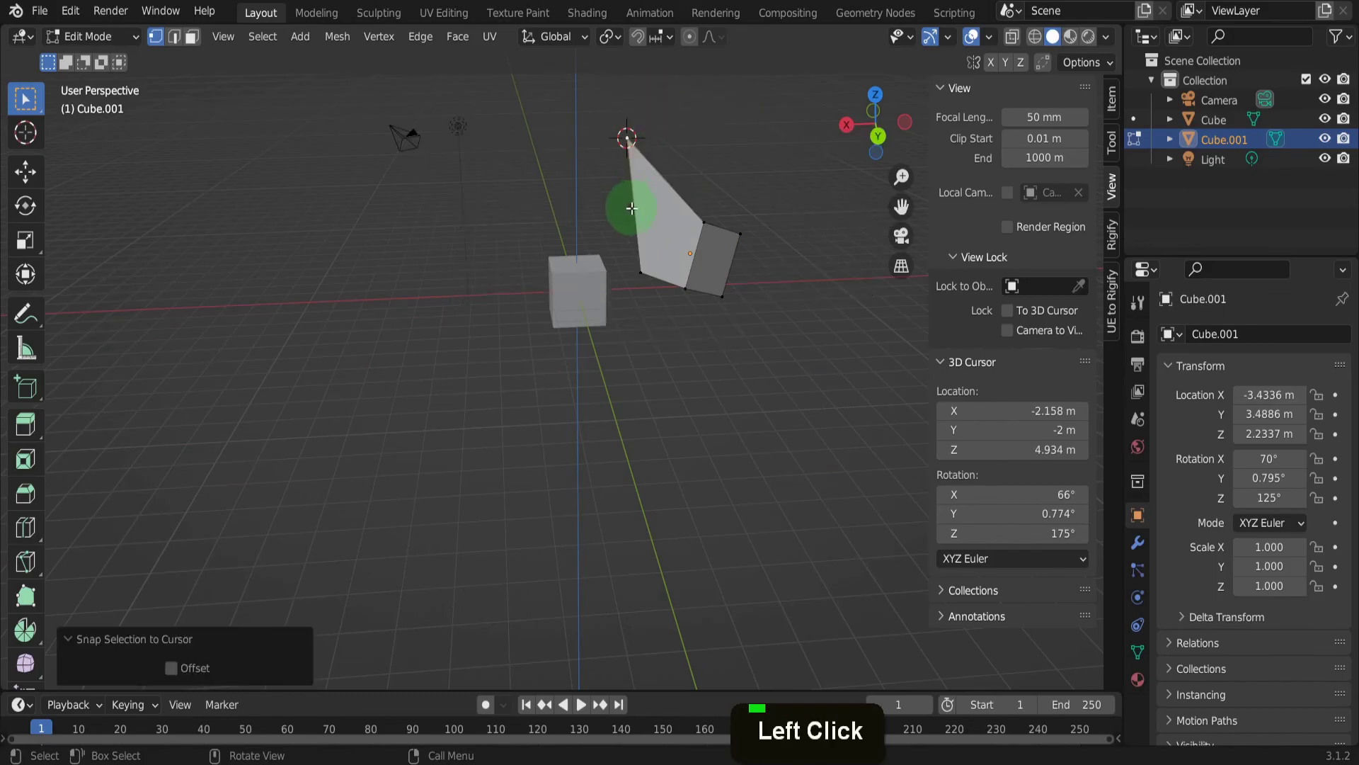
mouse_move(627, 210)
middle_mouse_down()
mouse_move(507, 213)
mouse_move(639, 224)
middle_mouse_up()
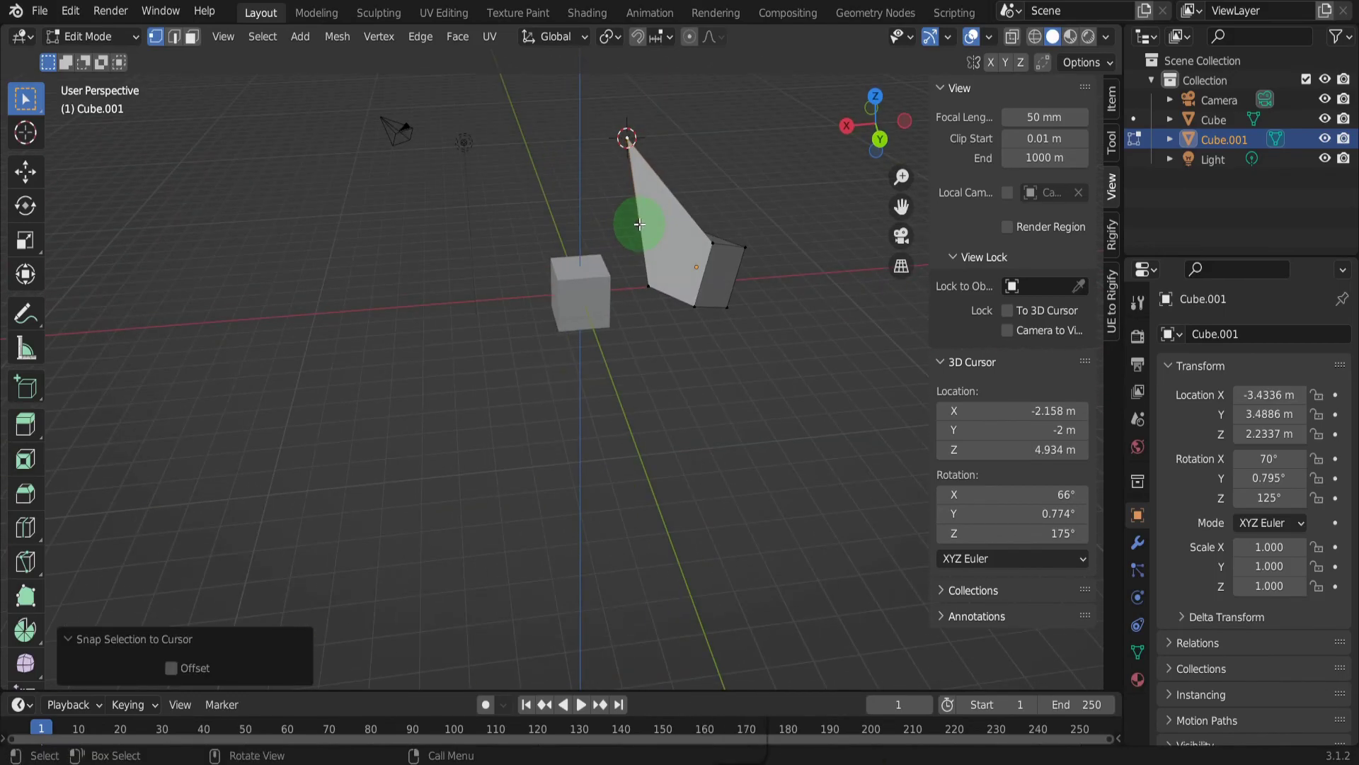
Select the whole mesh and snap it to the 3D cursor using Selection to Cursor (Keep Offset).
key("a")
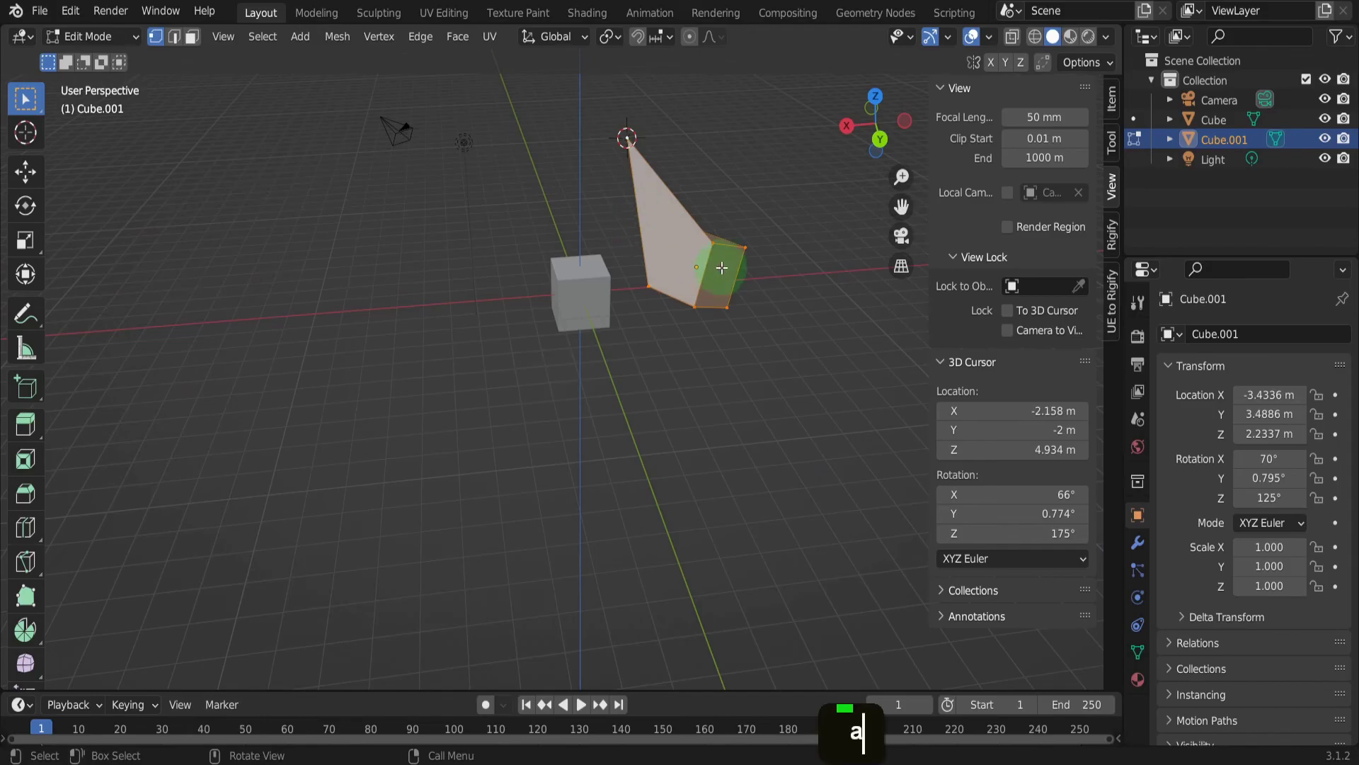
key("shift+s")
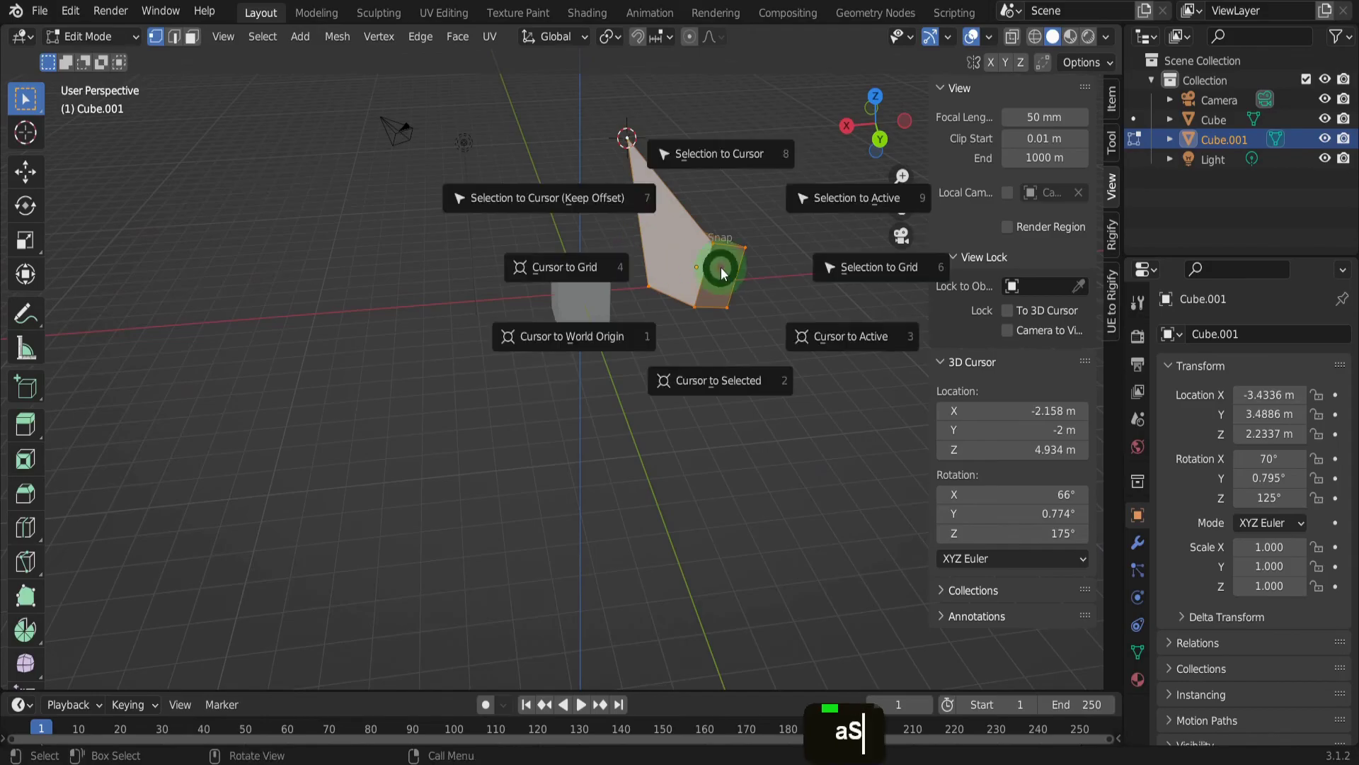
left_click(577, 202)
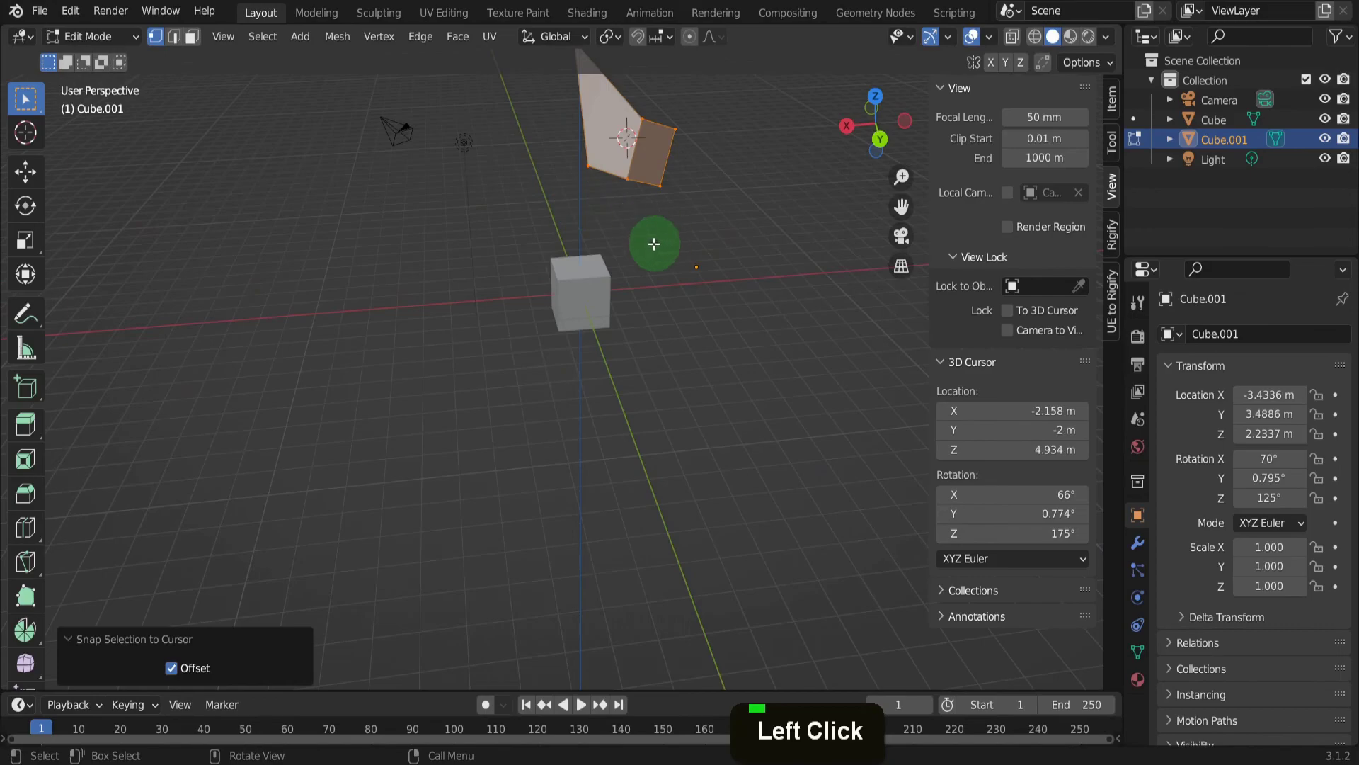
middle_click_drag(634, 221, 680, 316, "shift")
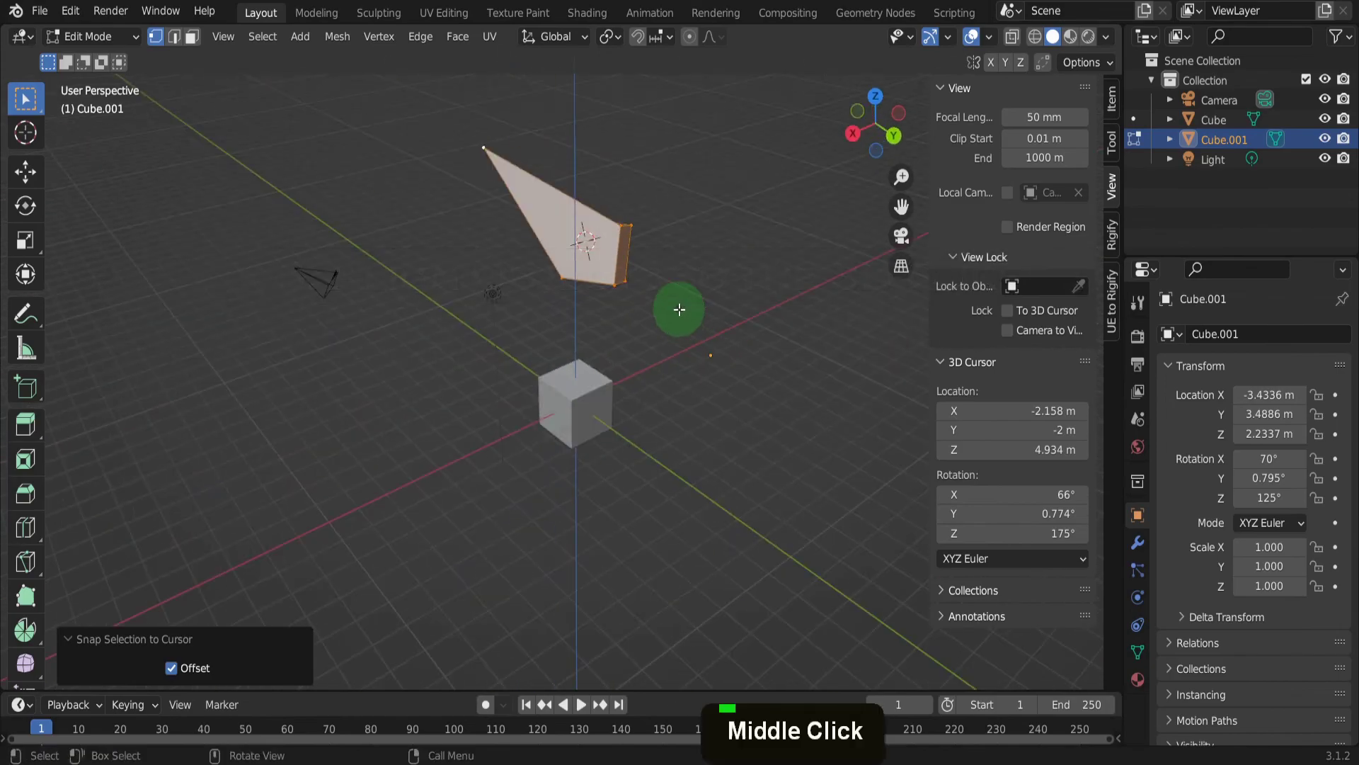
Return to Object Mode and move the 3D cursor to the right of the cube.
left_click(140, 42)
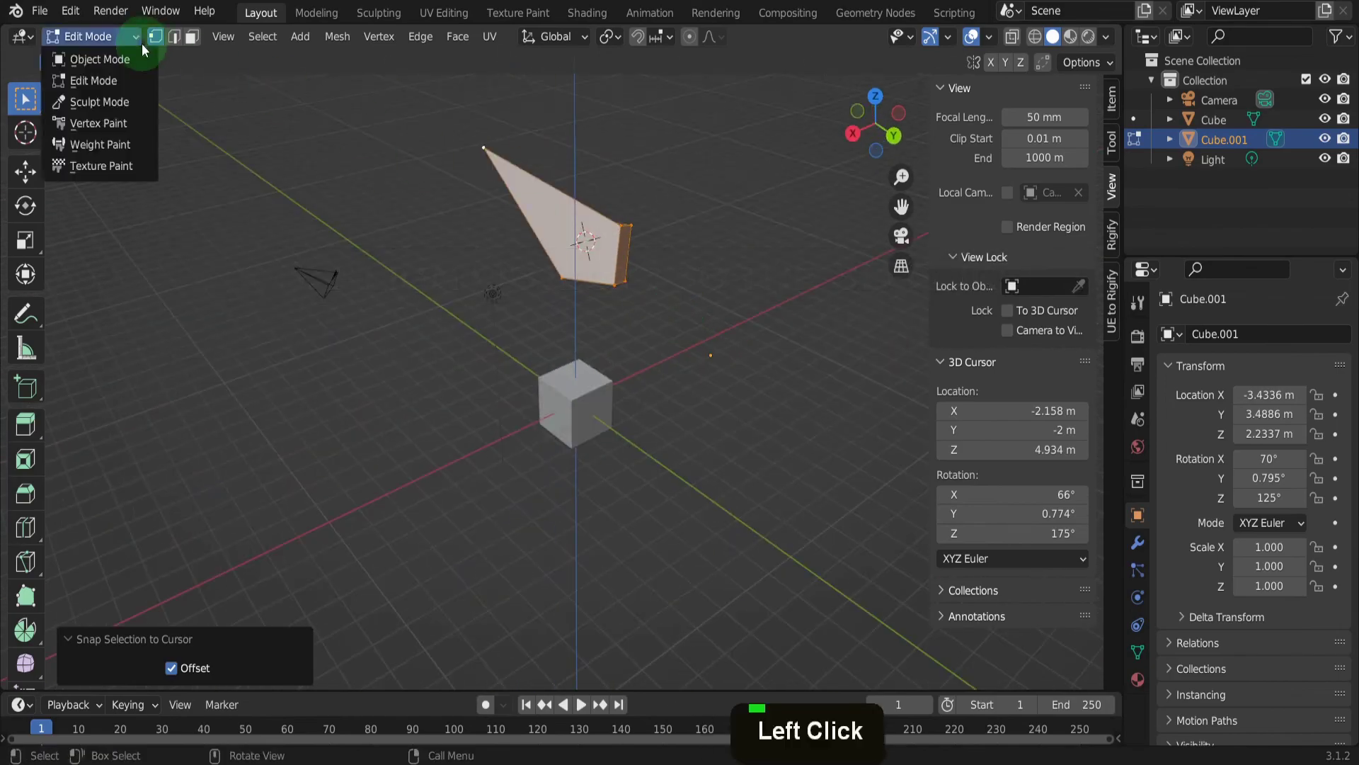
left_click(138, 60)
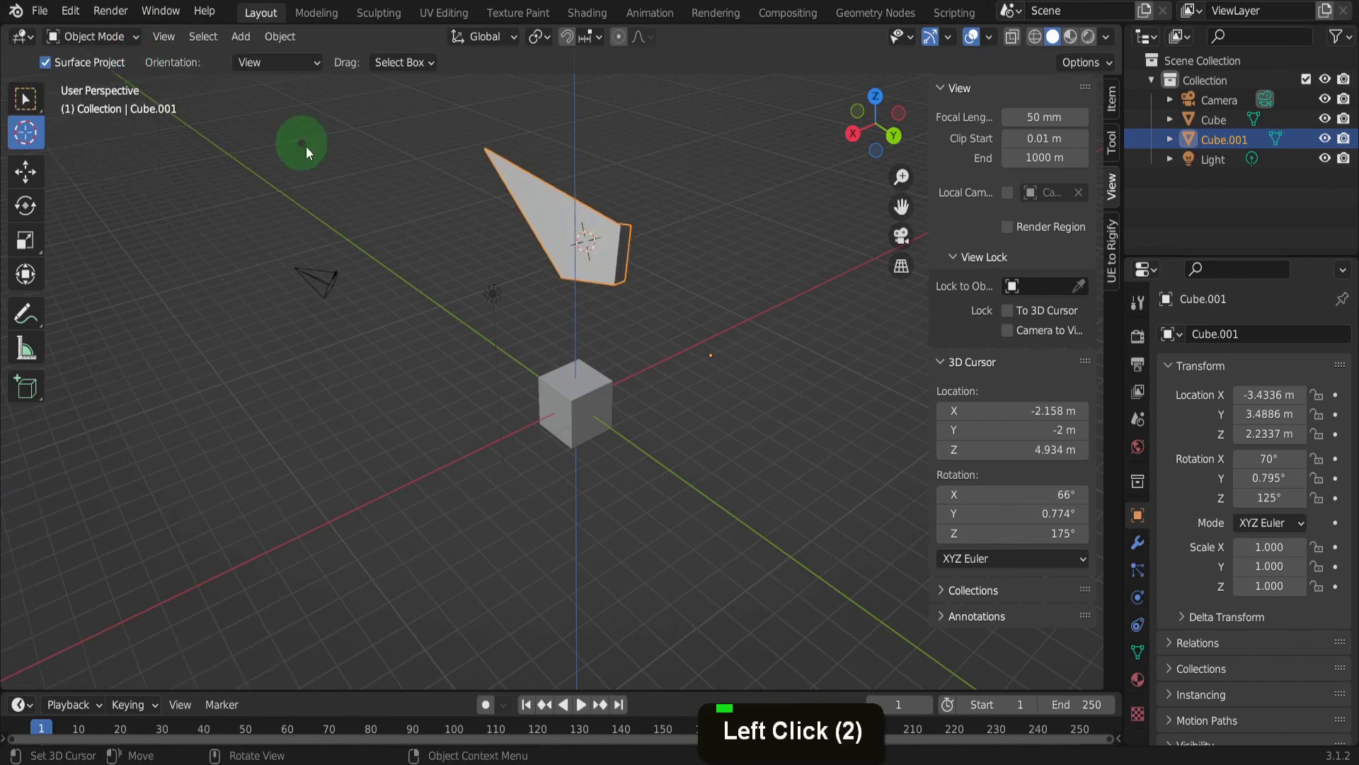
right_click_drag(699, 337, 826, 418, "shift")
Align the object to the 3D Cursor on X, Y and Z using Negative Sides mode.
left_click(279, 37)
mouse_move(388, 58)
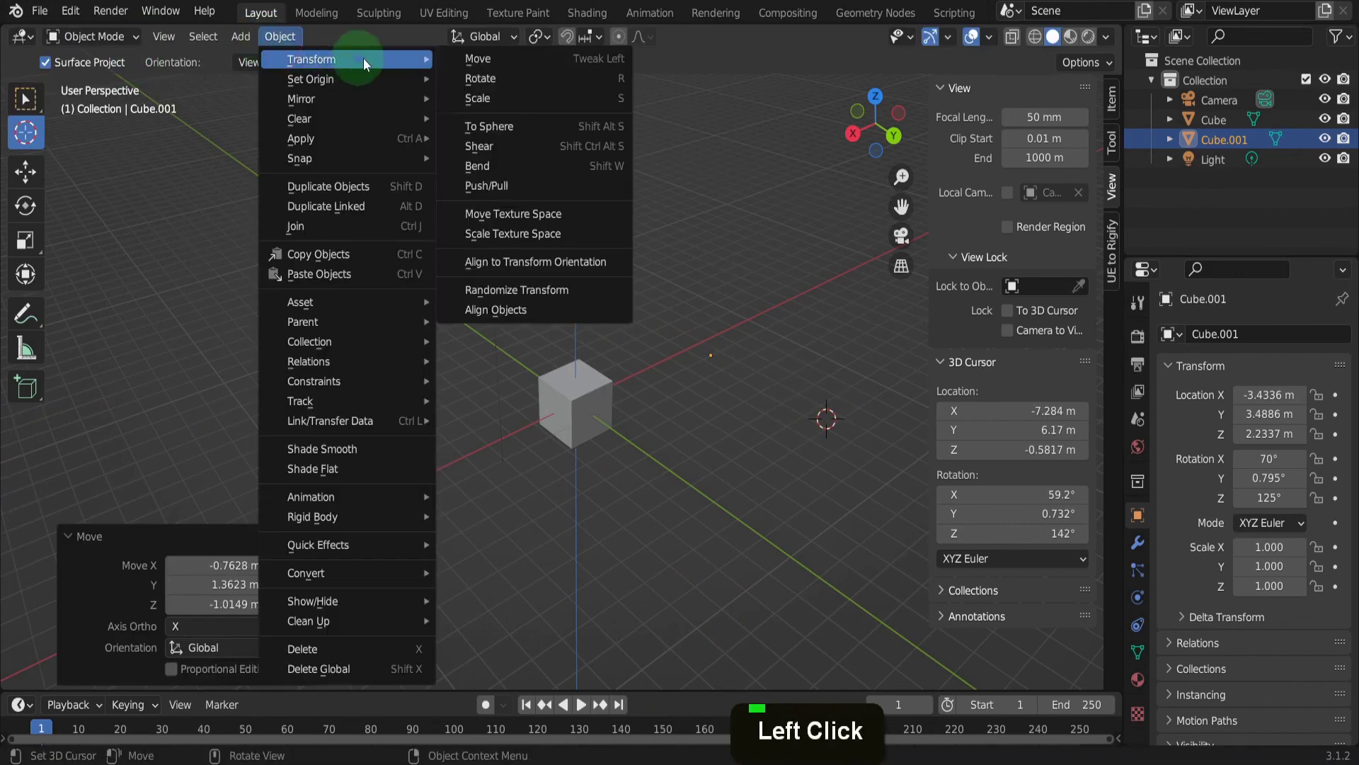
left_click(533, 310)
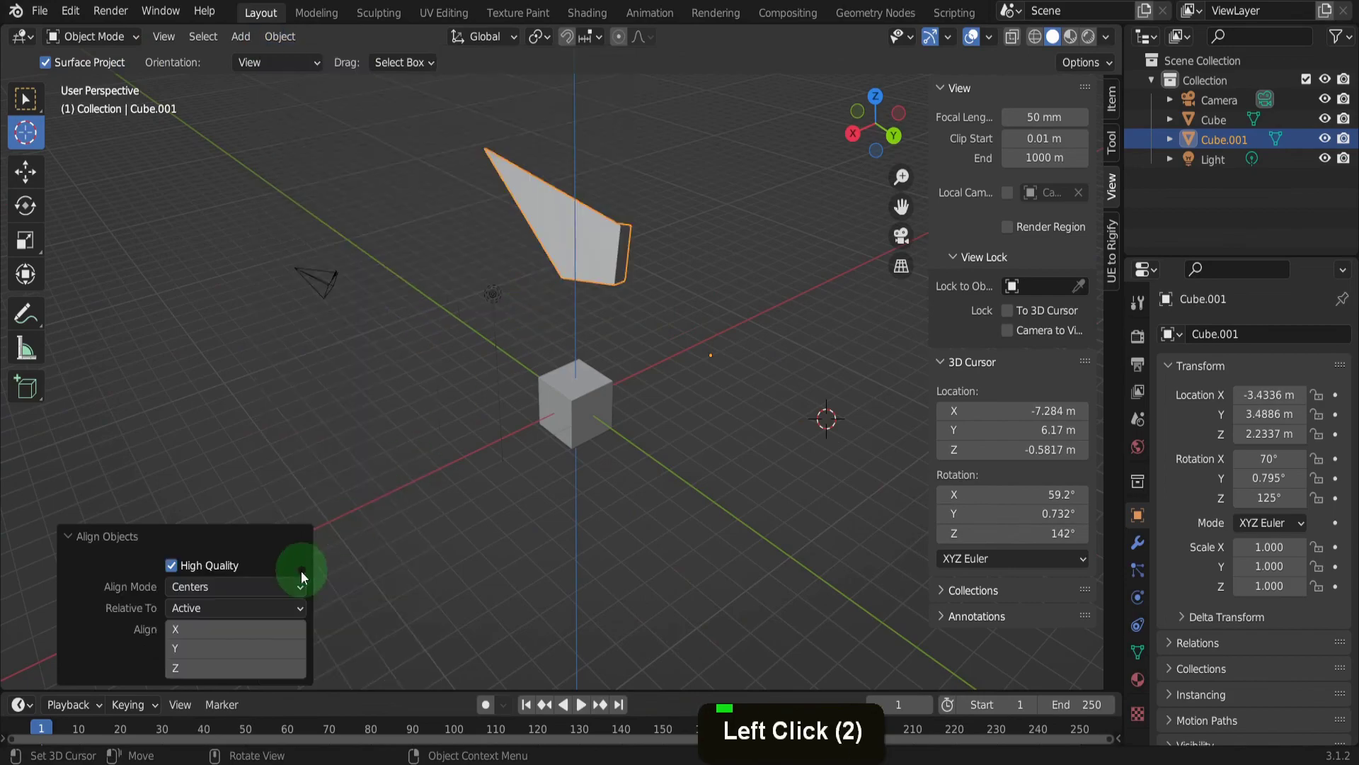
left_click(243, 610)
left_click(222, 606)
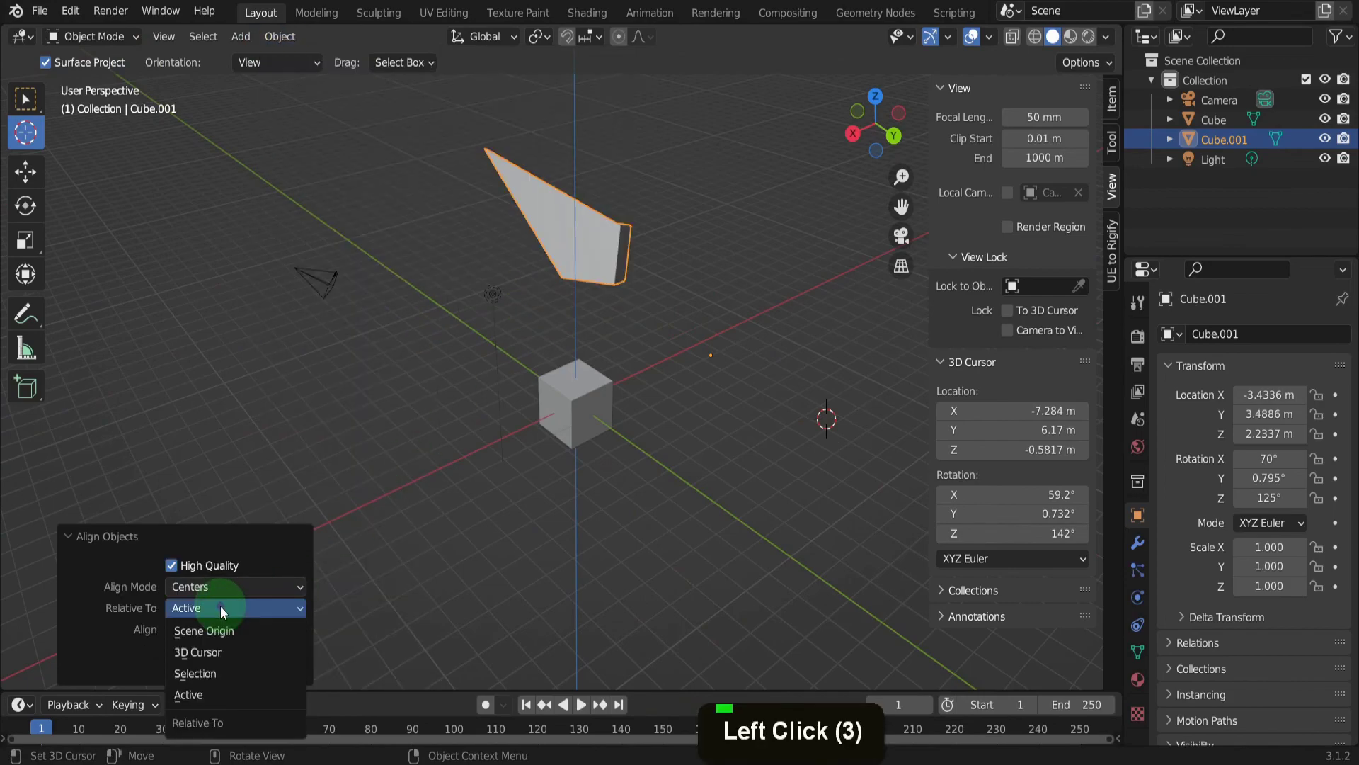
left_click(236, 650)
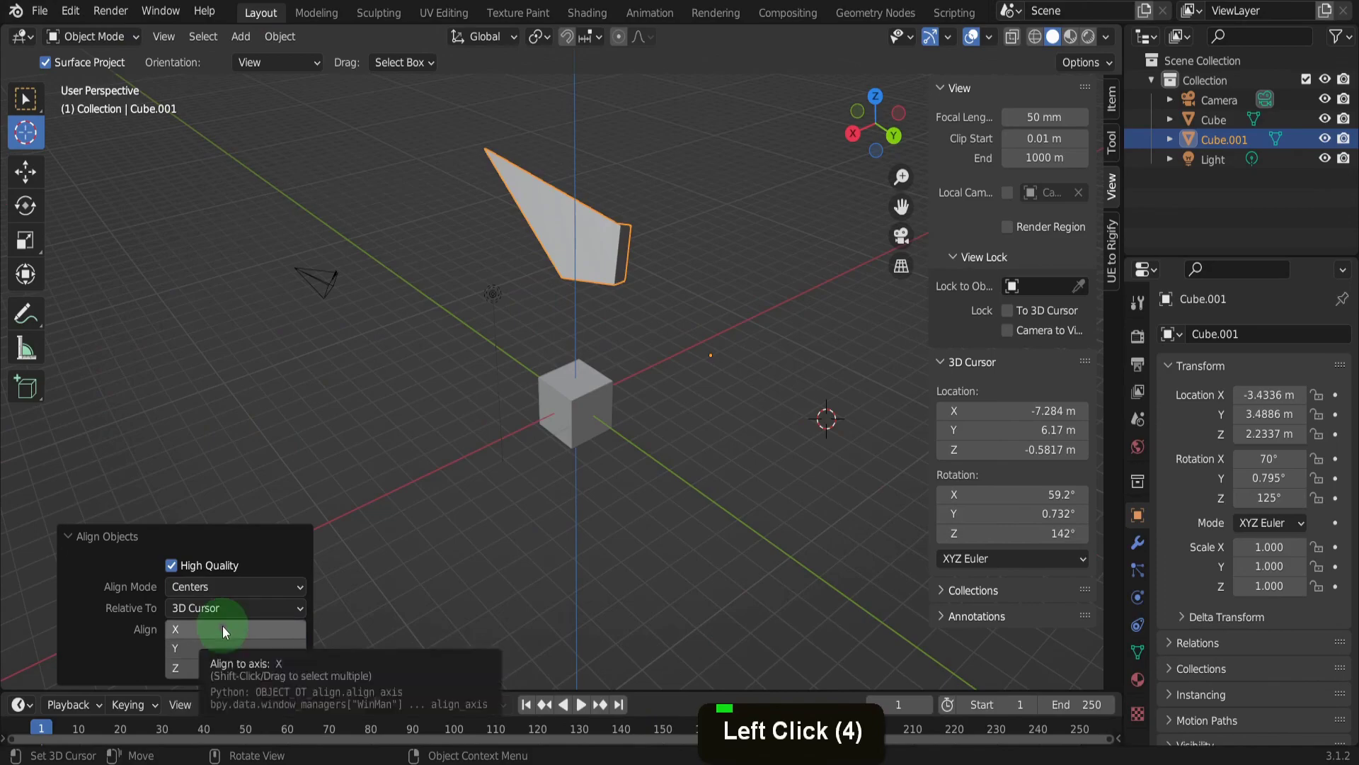
left_click(222, 629)
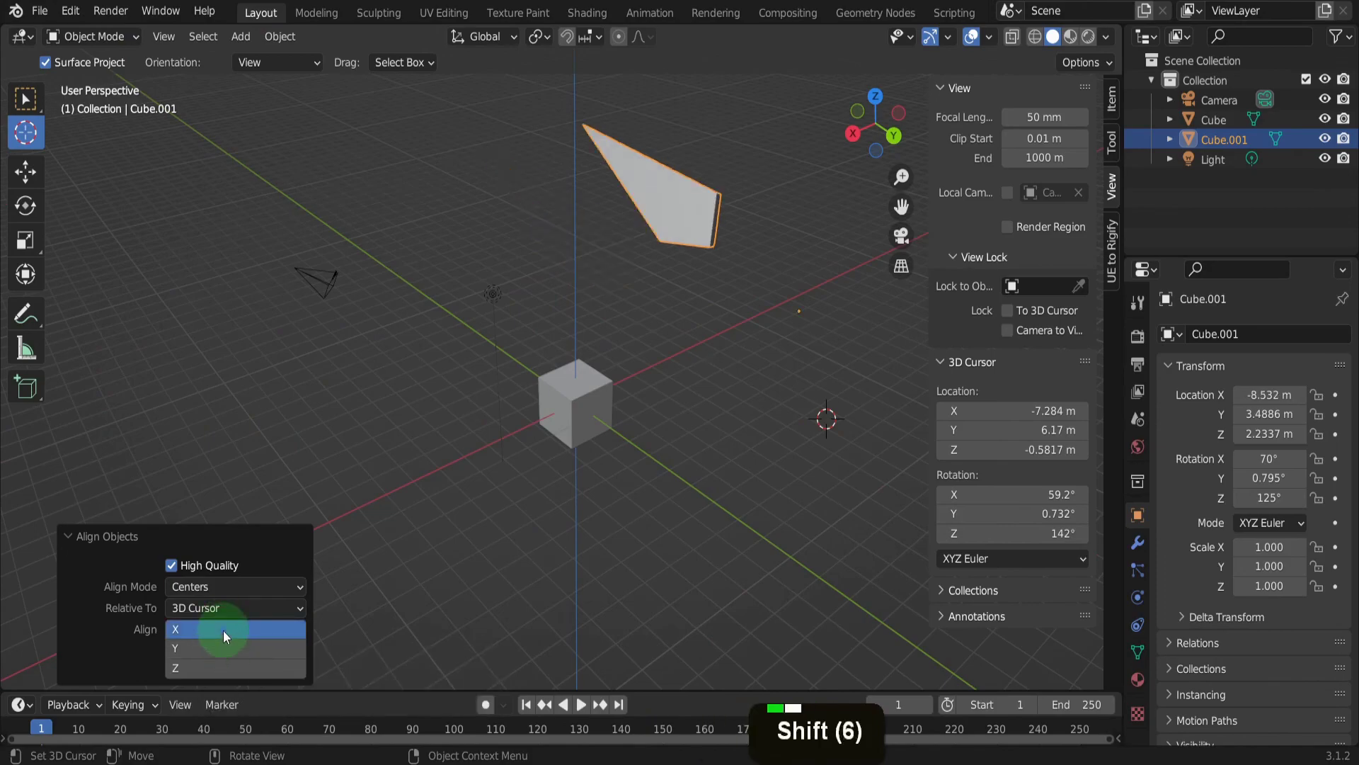
left_click(220, 644, "shift")
left_click(222, 667, "shift")
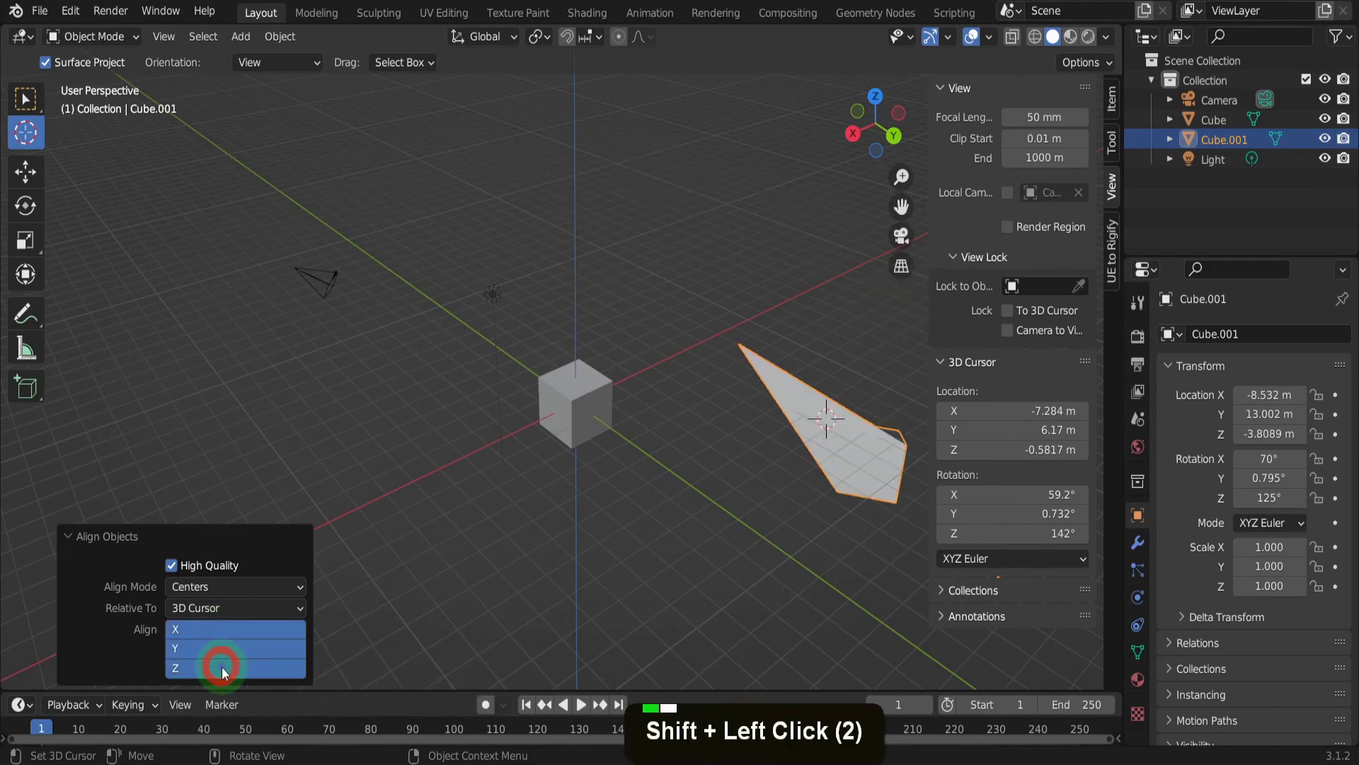
left_click(227, 585)
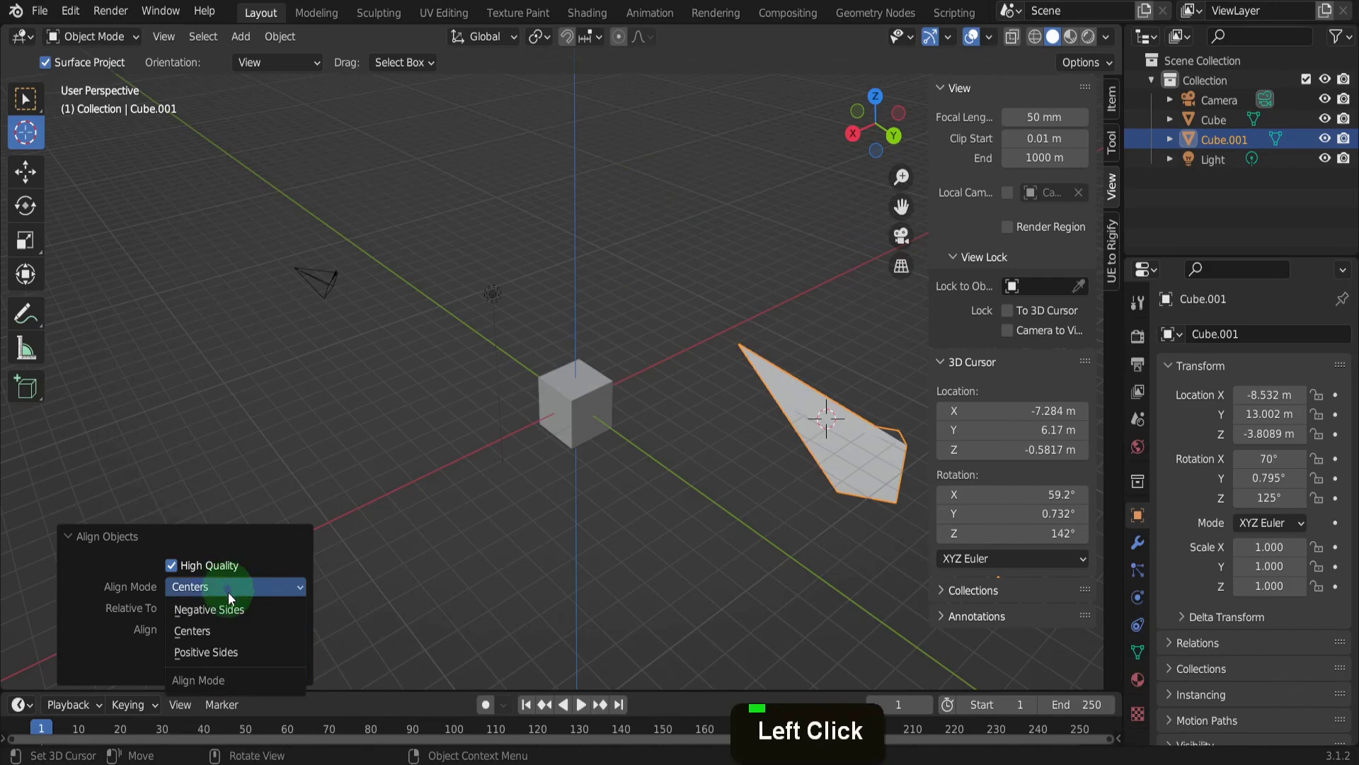
left_click(228, 609)
scroll(389, 391, "down", 2)
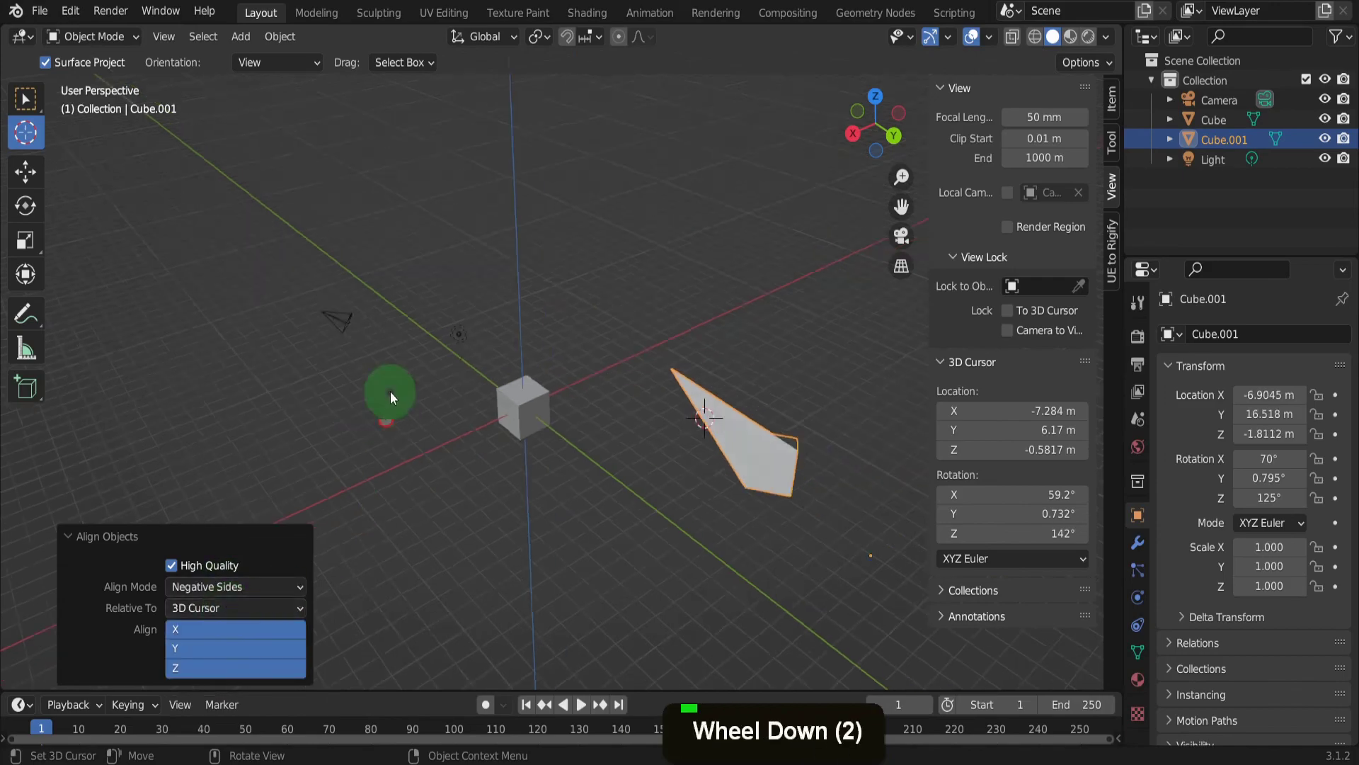
middle_click_drag(389, 390, 525, 378)
Reset the 3D cursor to the world origin and snap the stretched Cube.001 to it.
key("shift+s")
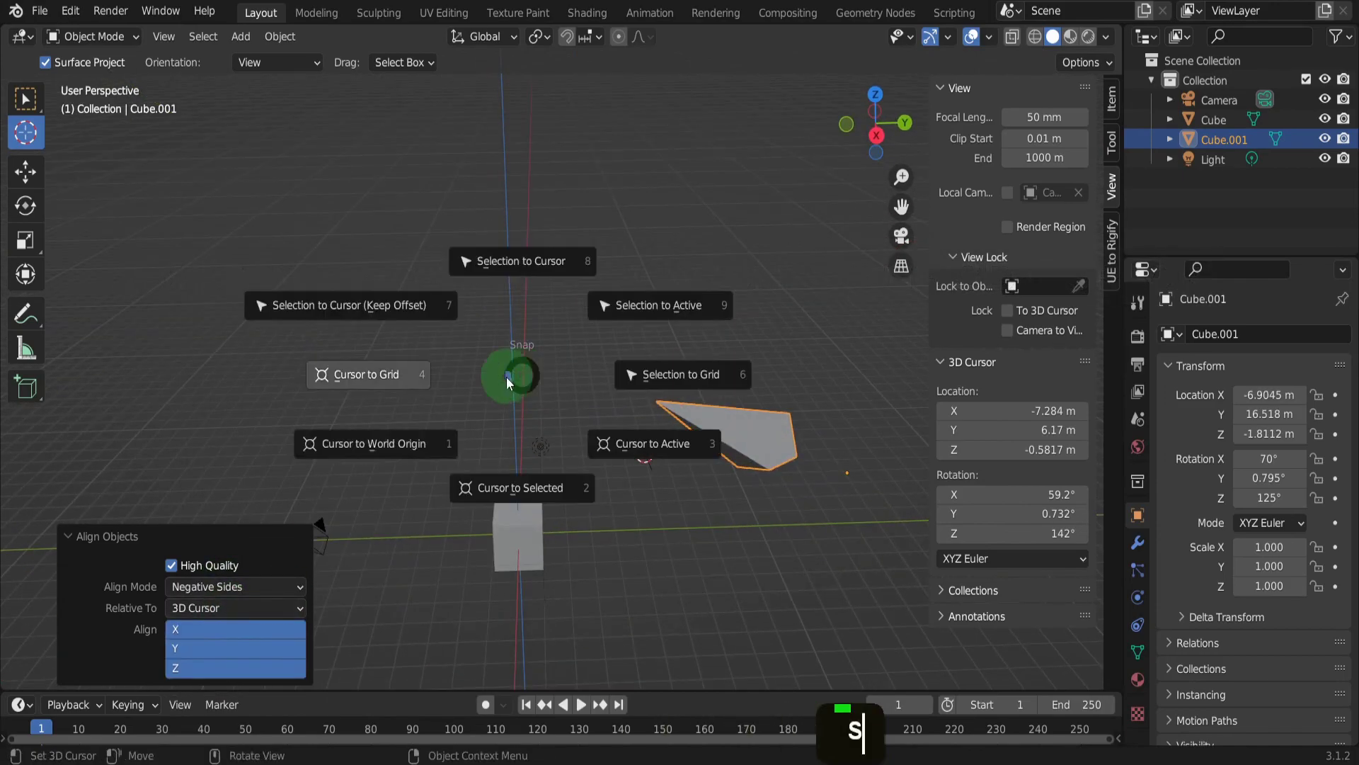
left_click(417, 446)
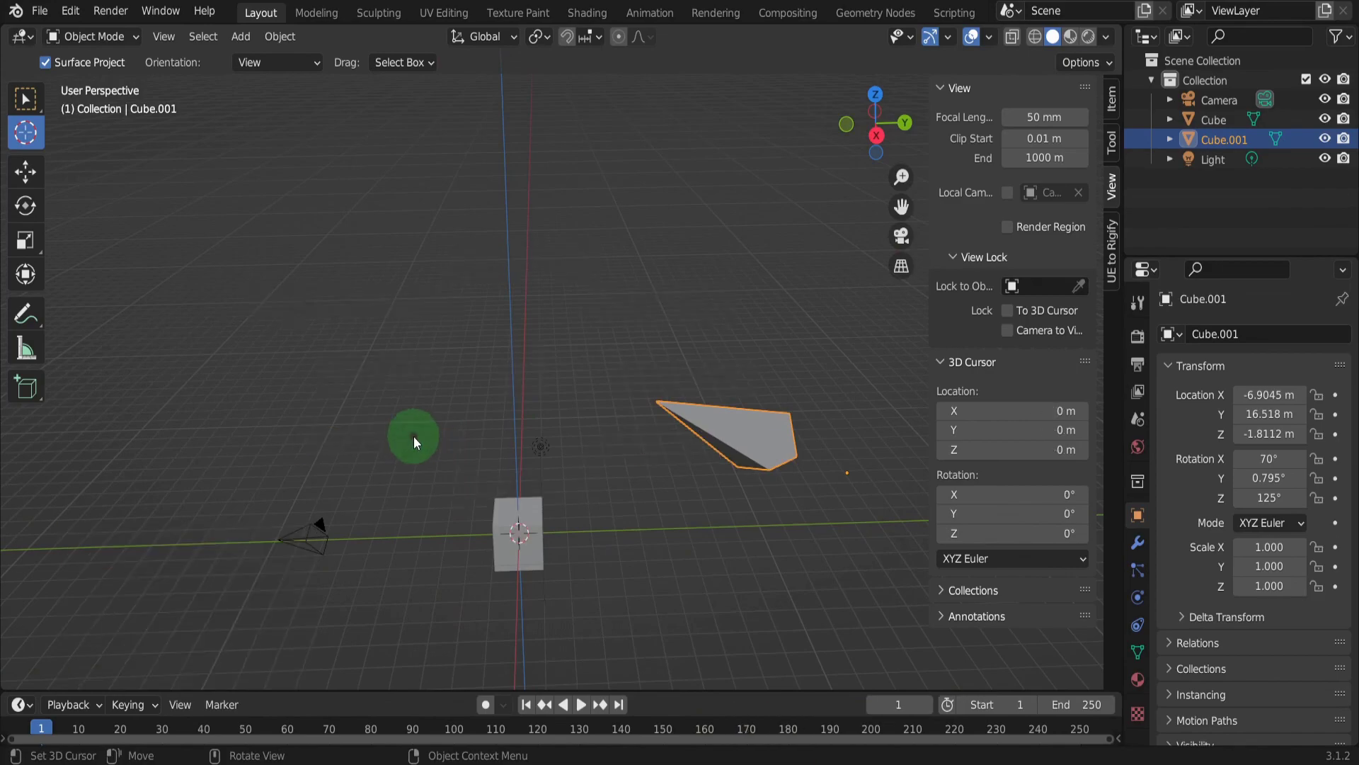
key("shift+s")
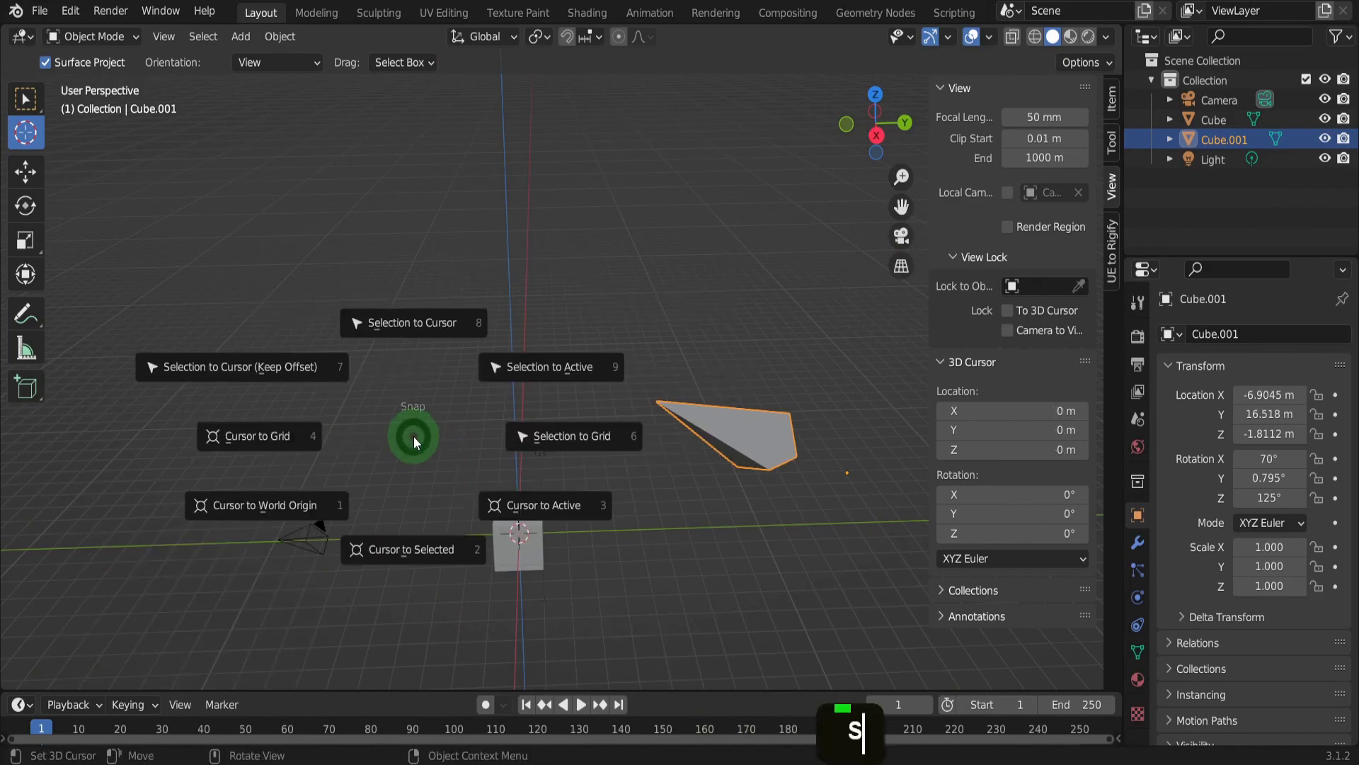
left_click(410, 327)
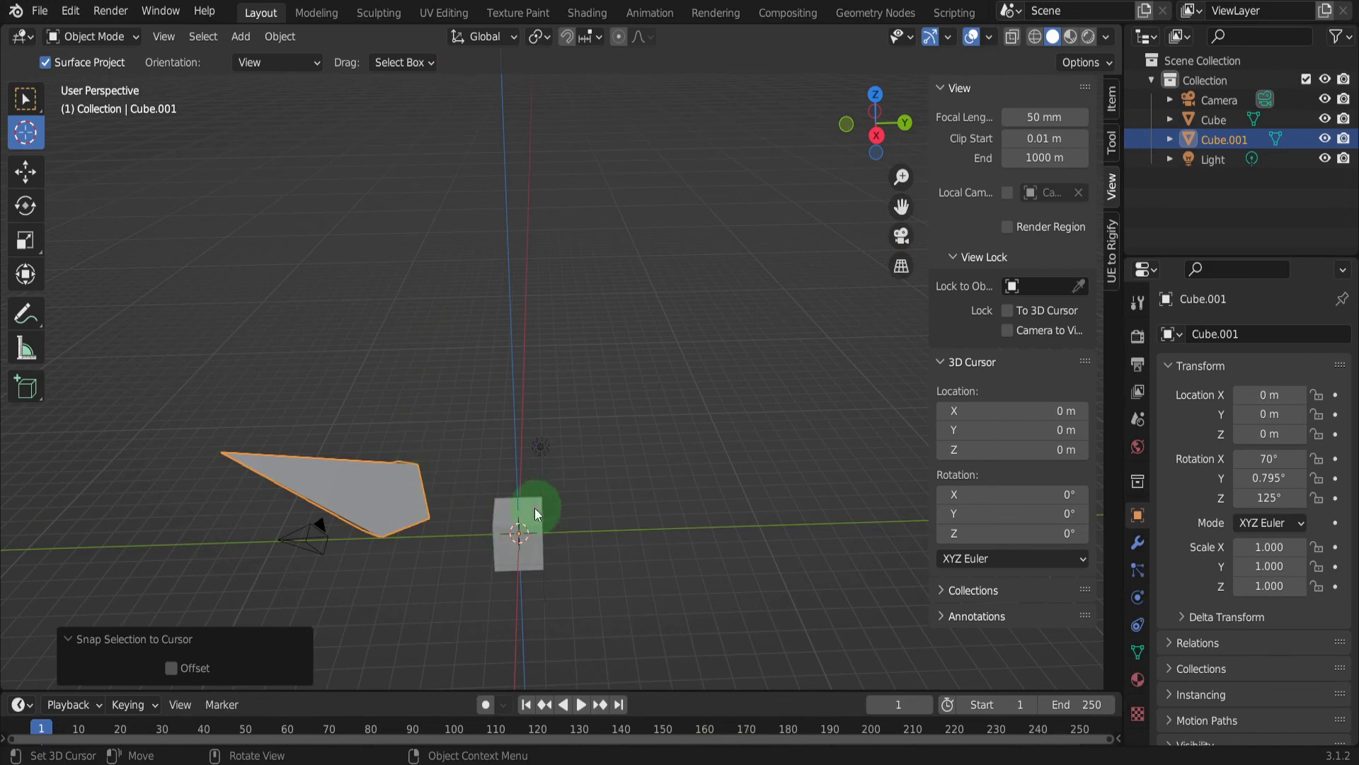
Place the 3D cursor on top of the plain cube at Z 1.007 m and reselect Select Box.
left_click(529, 509)
middle_click_drag(530, 516, 487, 533)
left_click(31, 100)
Select the plain Cube and switch it into Edit Mode.
left_click(510, 577)
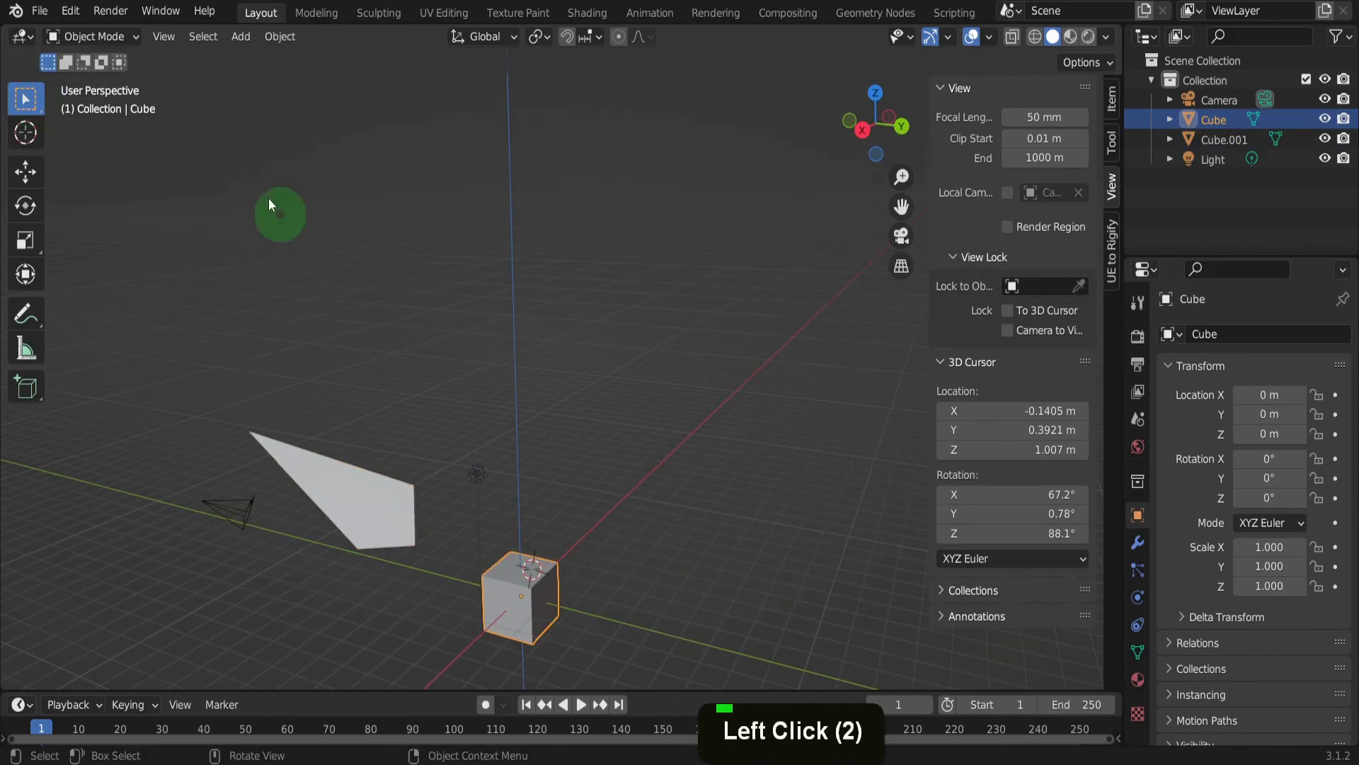
left_click(129, 40)
left_click(120, 73)
Start moving the cube's mesh with G, then cancel so it stays at the origin.
middle_click_drag(449, 415, 498, 311, "shift")
middle_click_drag(506, 407, 495, 359, "ctrl")
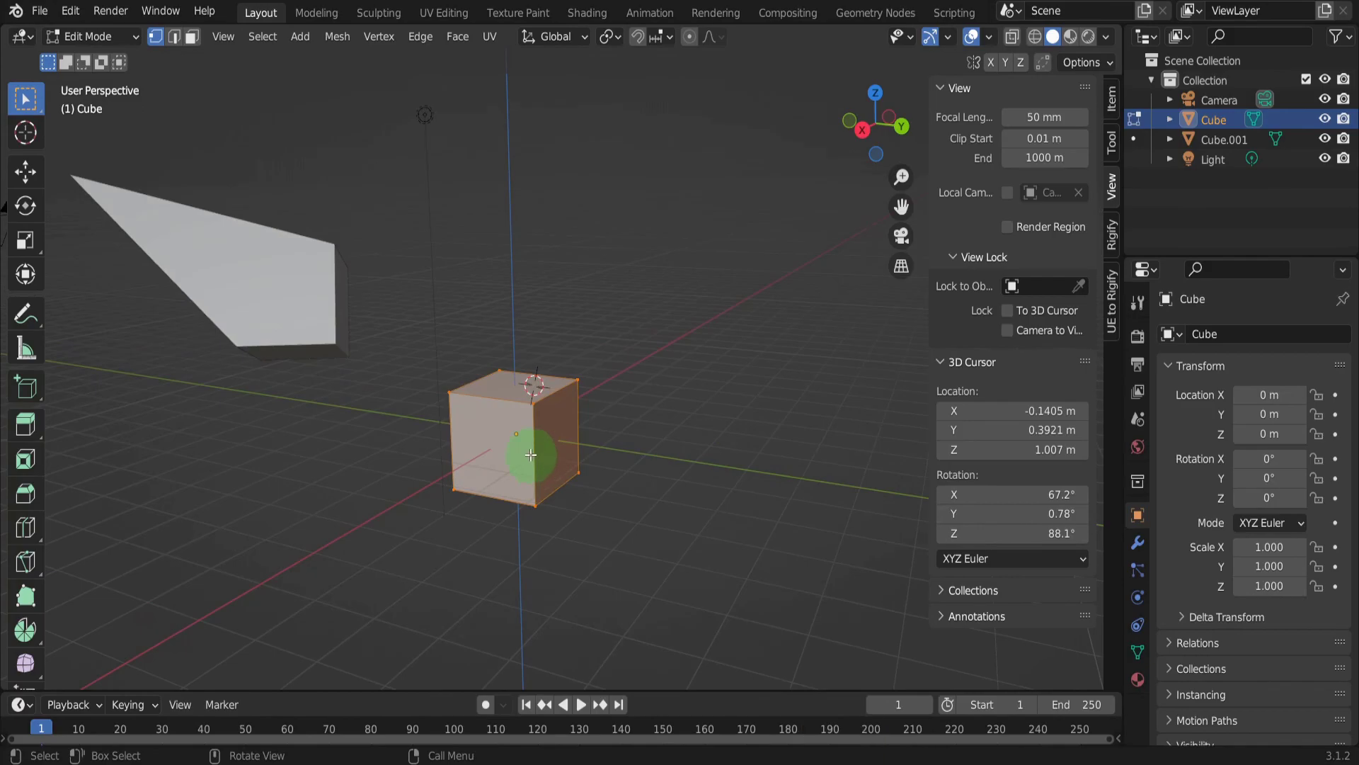
key("g")
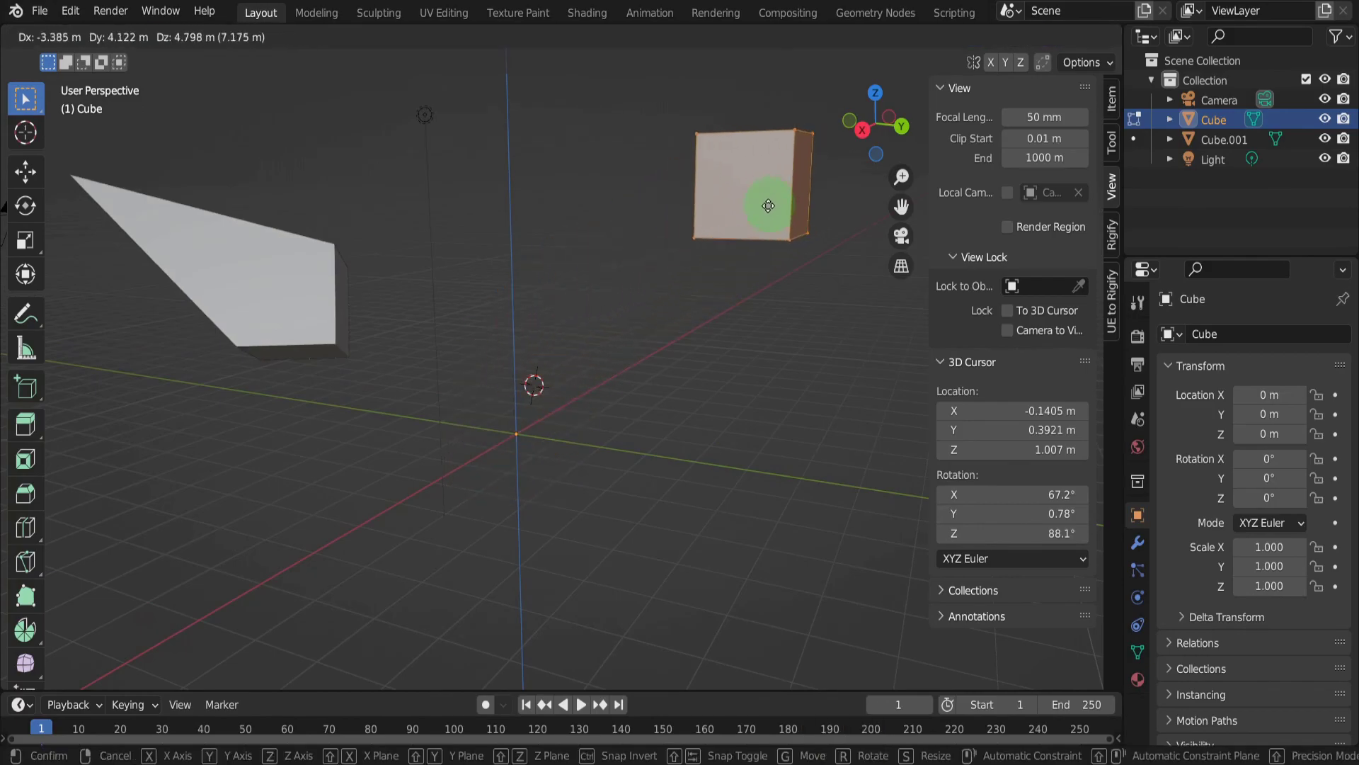
right_click(680, 262)
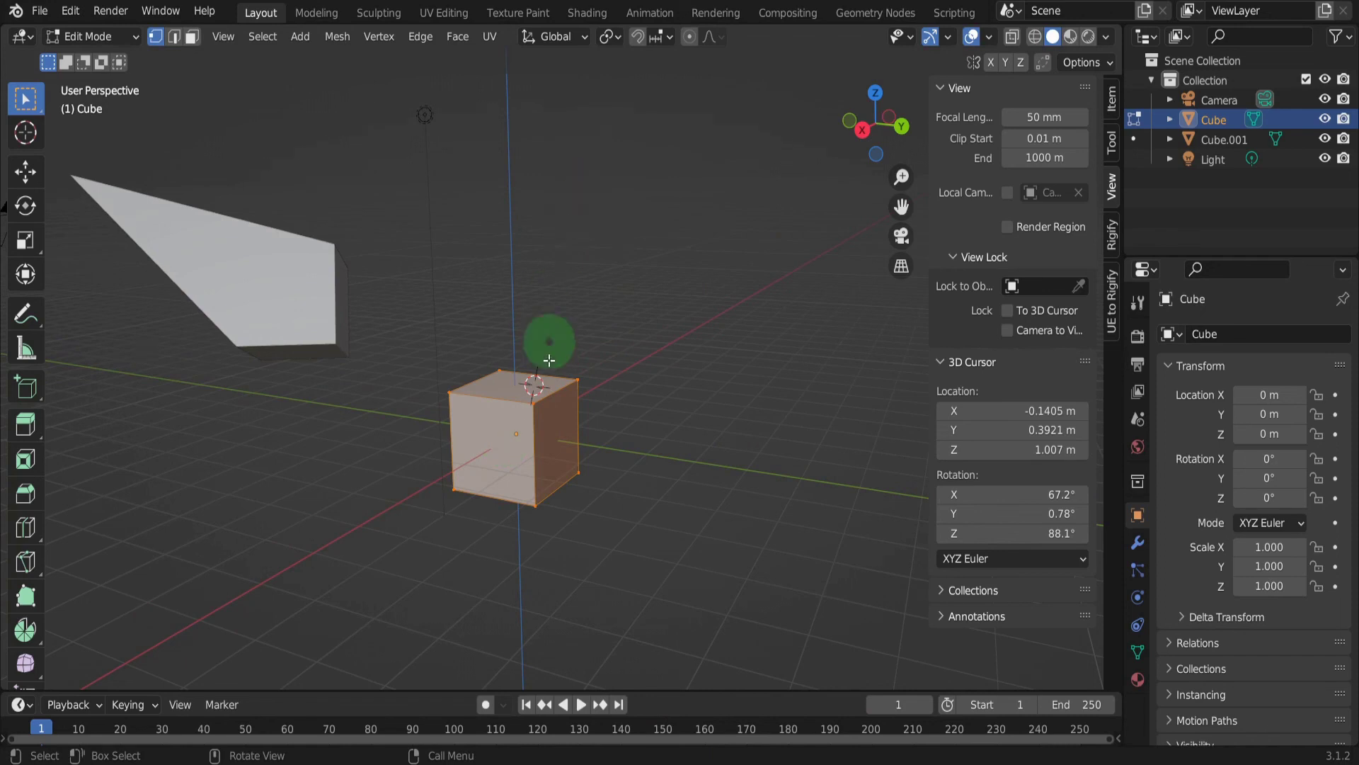
In face select mode, select the cube's bottom face and snap the 3D cursor to it.
left_click(193, 37)
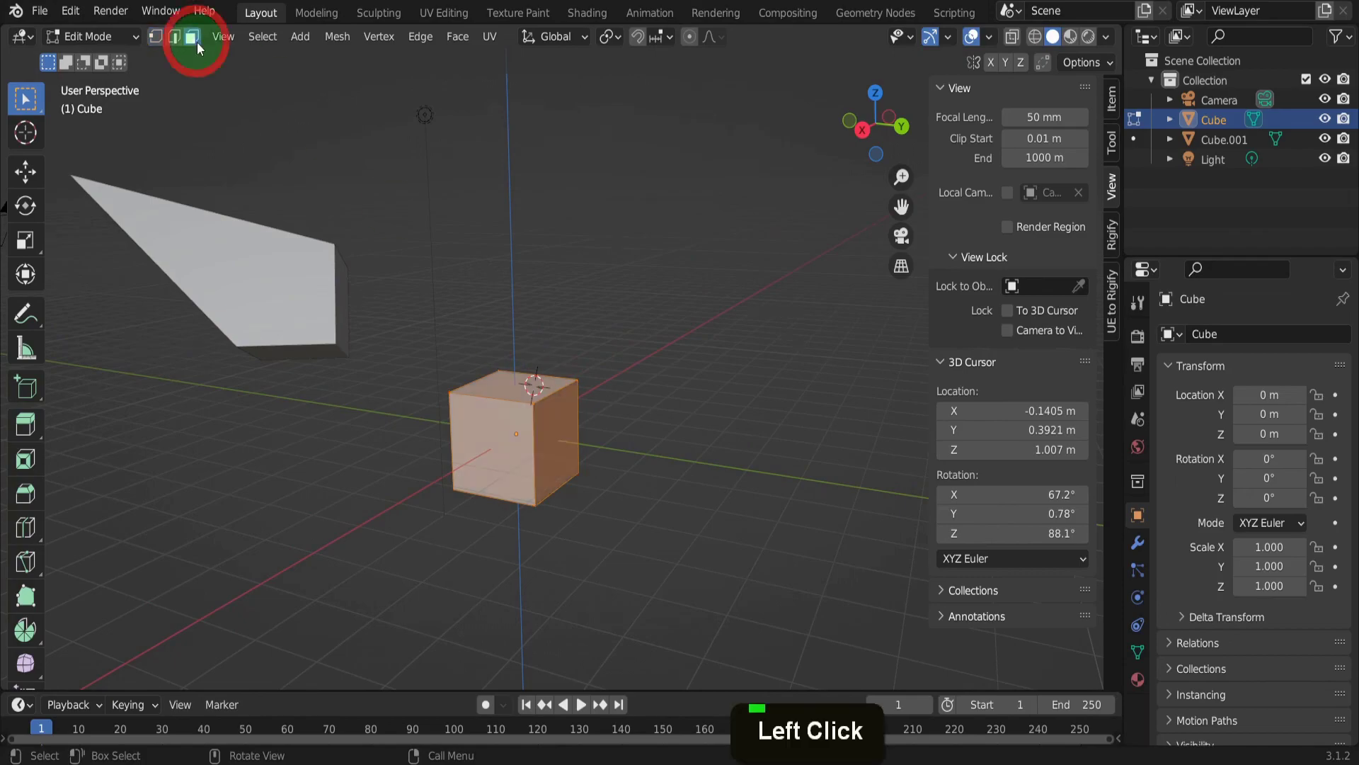
middle_click_drag(486, 421, 503, 368)
left_click(508, 468)
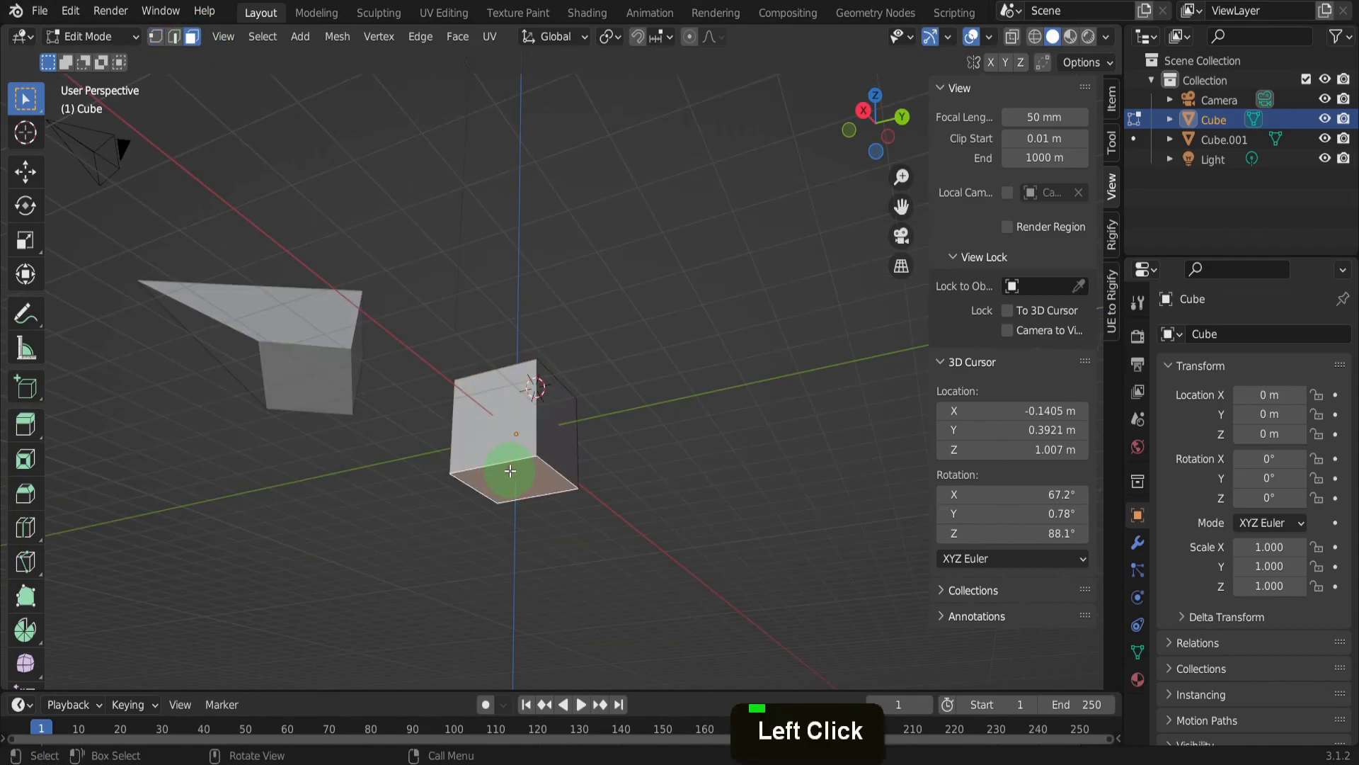
key("shift+s")
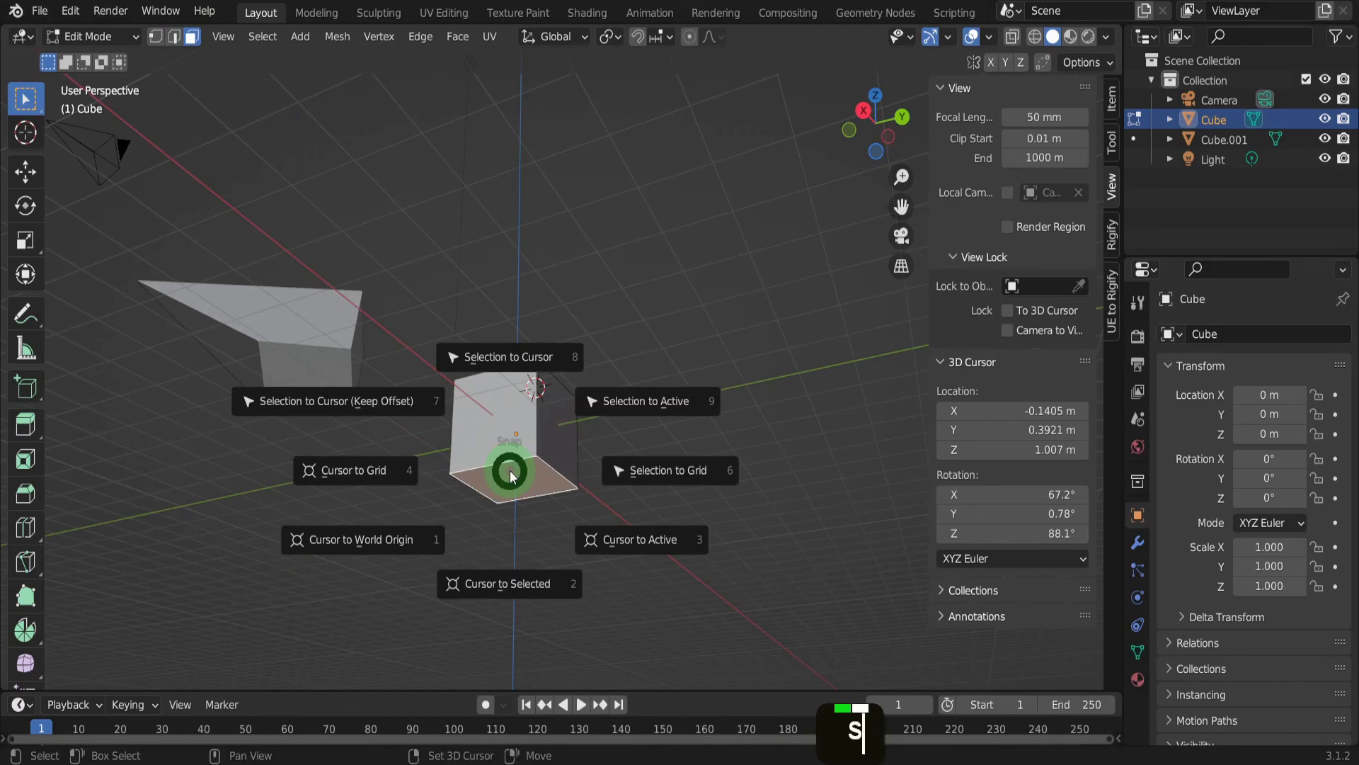
left_click(518, 581)
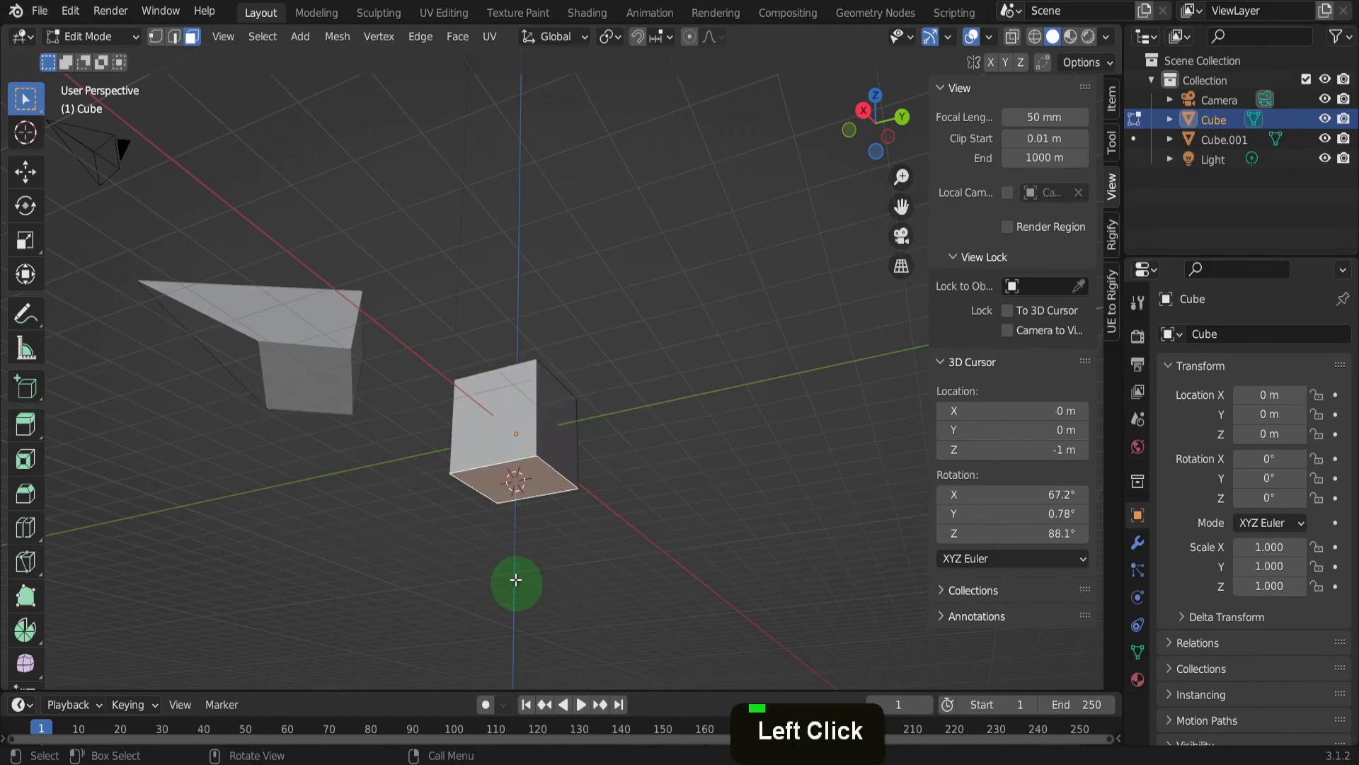
Return to Object Mode and set the Cube's origin to the 3D cursor, giving Z -1 m.
left_click(133, 39)
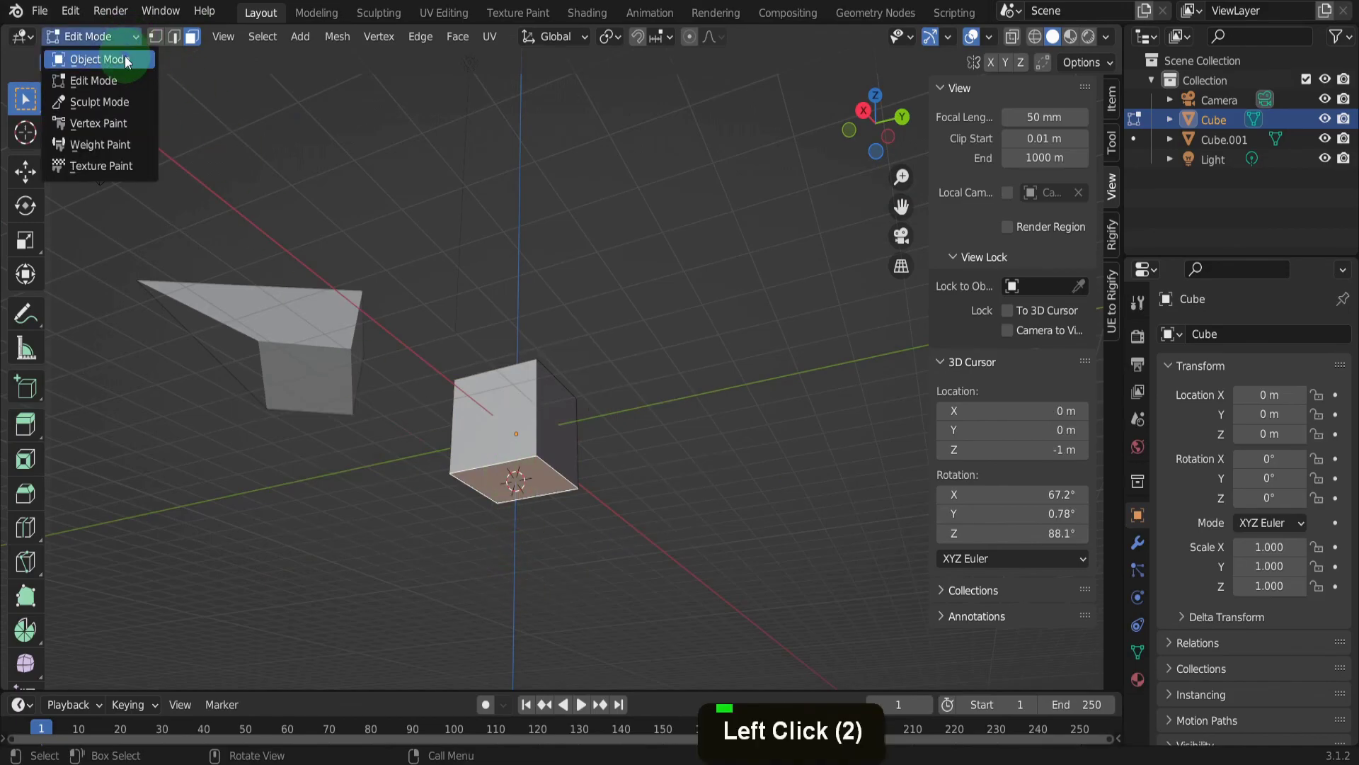
left_click(125, 56)
left_click(277, 44)
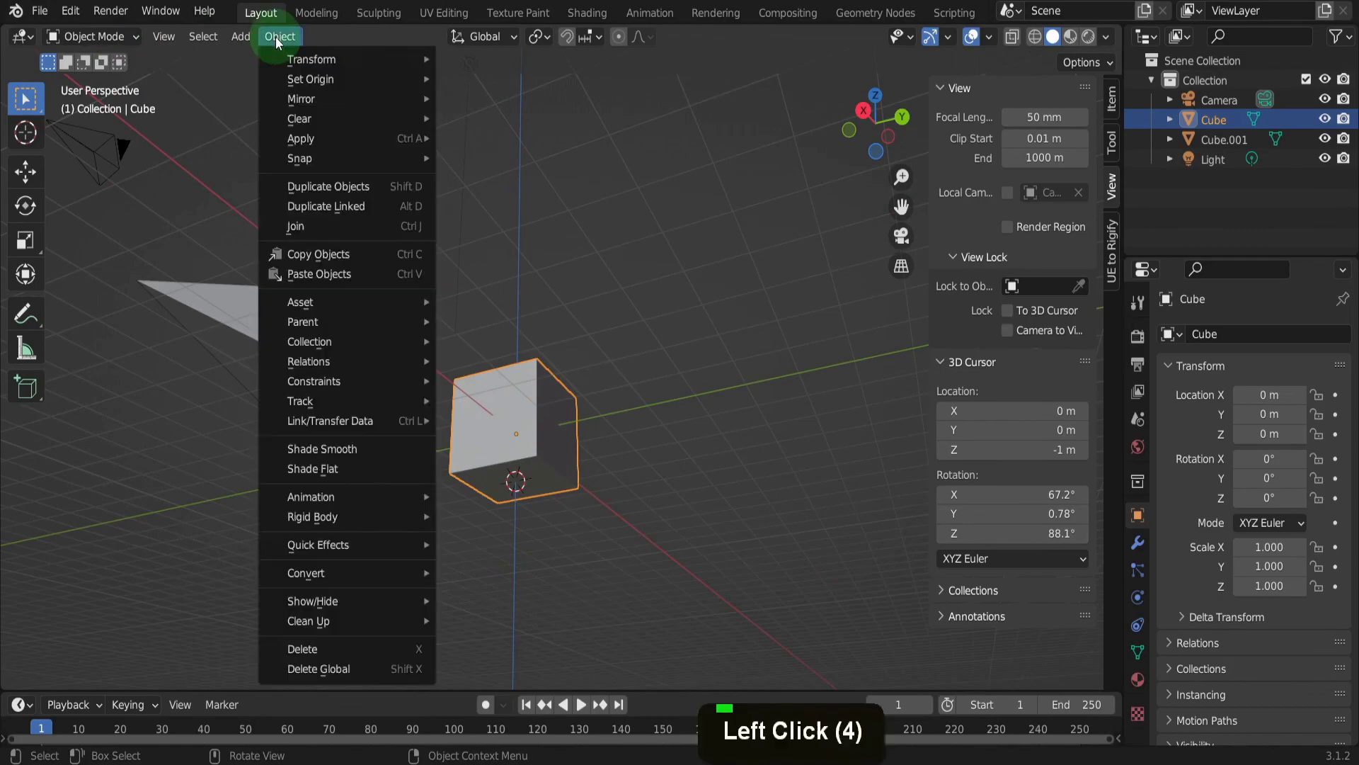
mouse_move(330, 81)
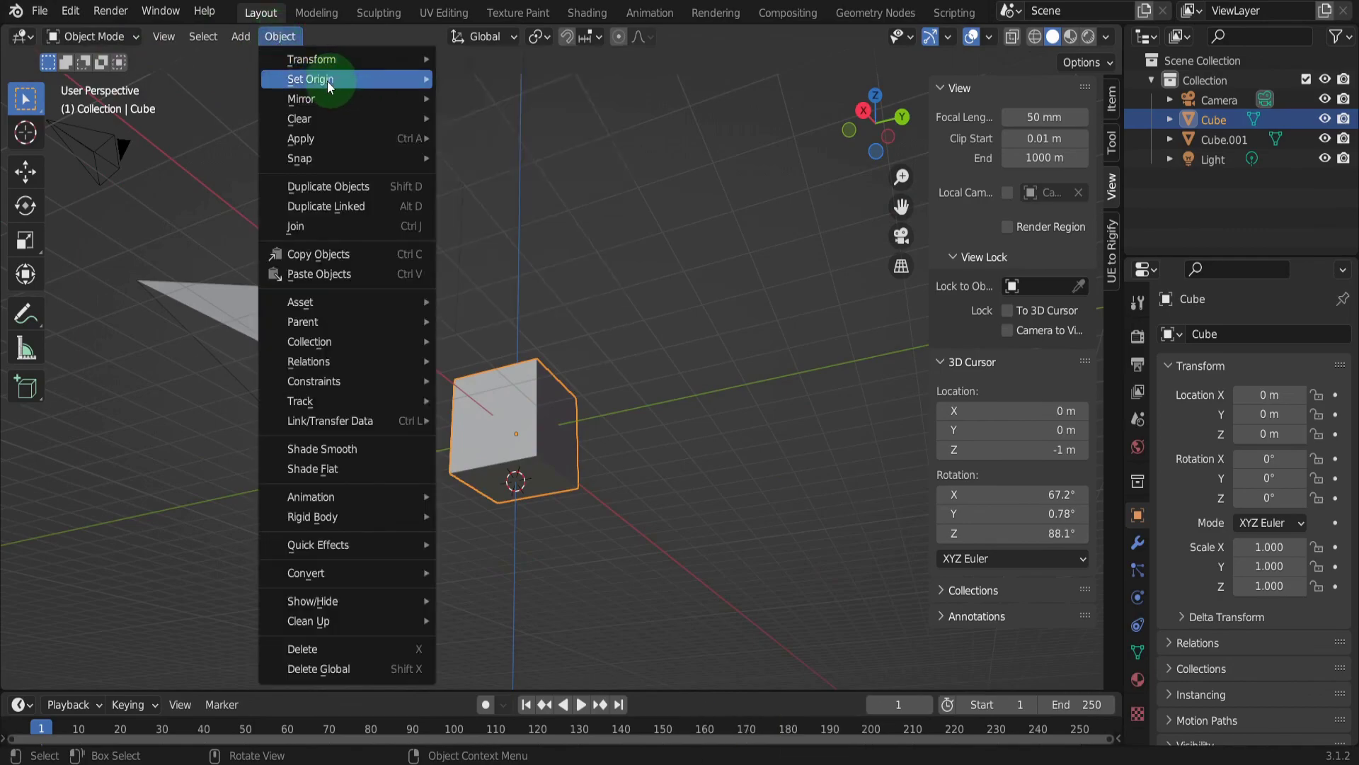
left_click(508, 122)
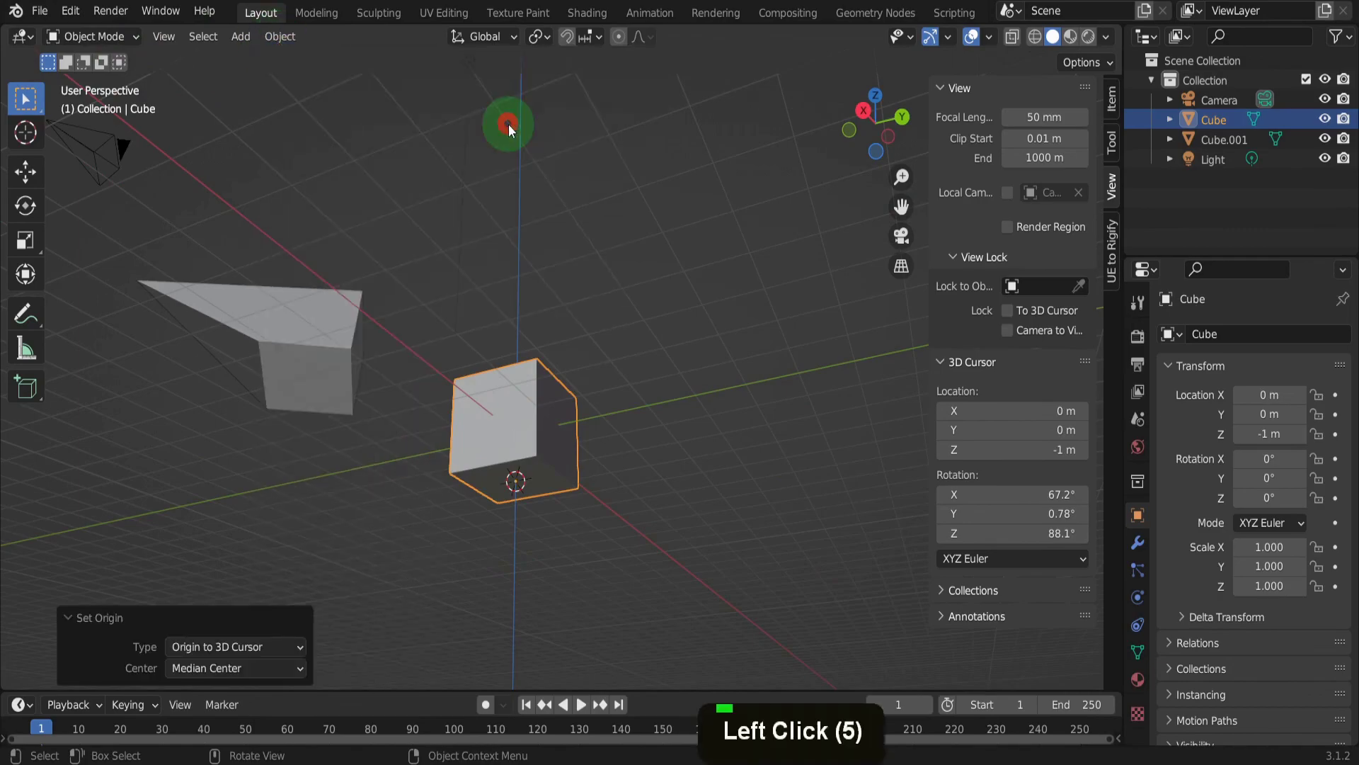
middle_click_drag(503, 411, 518, 543)
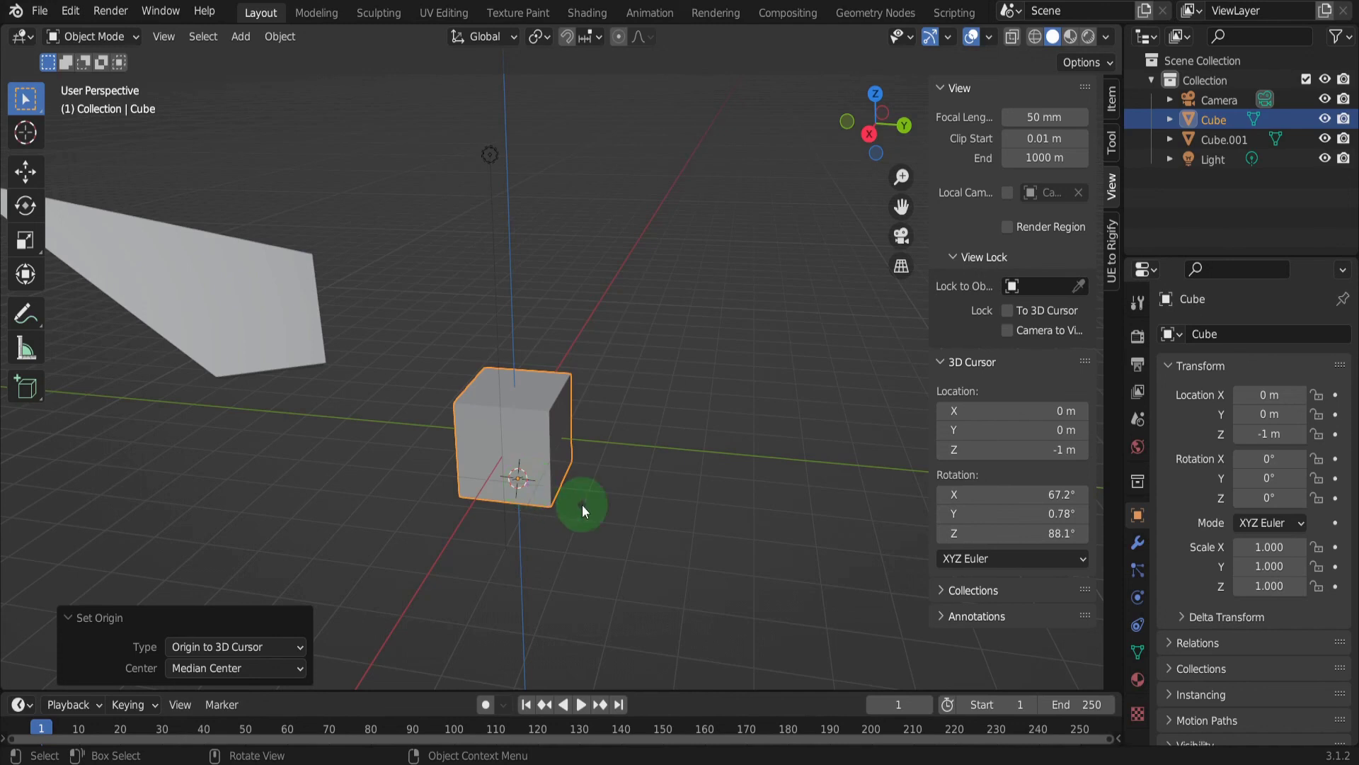
Set the 3D cursor's X, Y and Z location to 0 m.
left_click(990, 411)
type("0")
key("Tab")
type("0")
key("Tab")
type("0")
key("Tab")
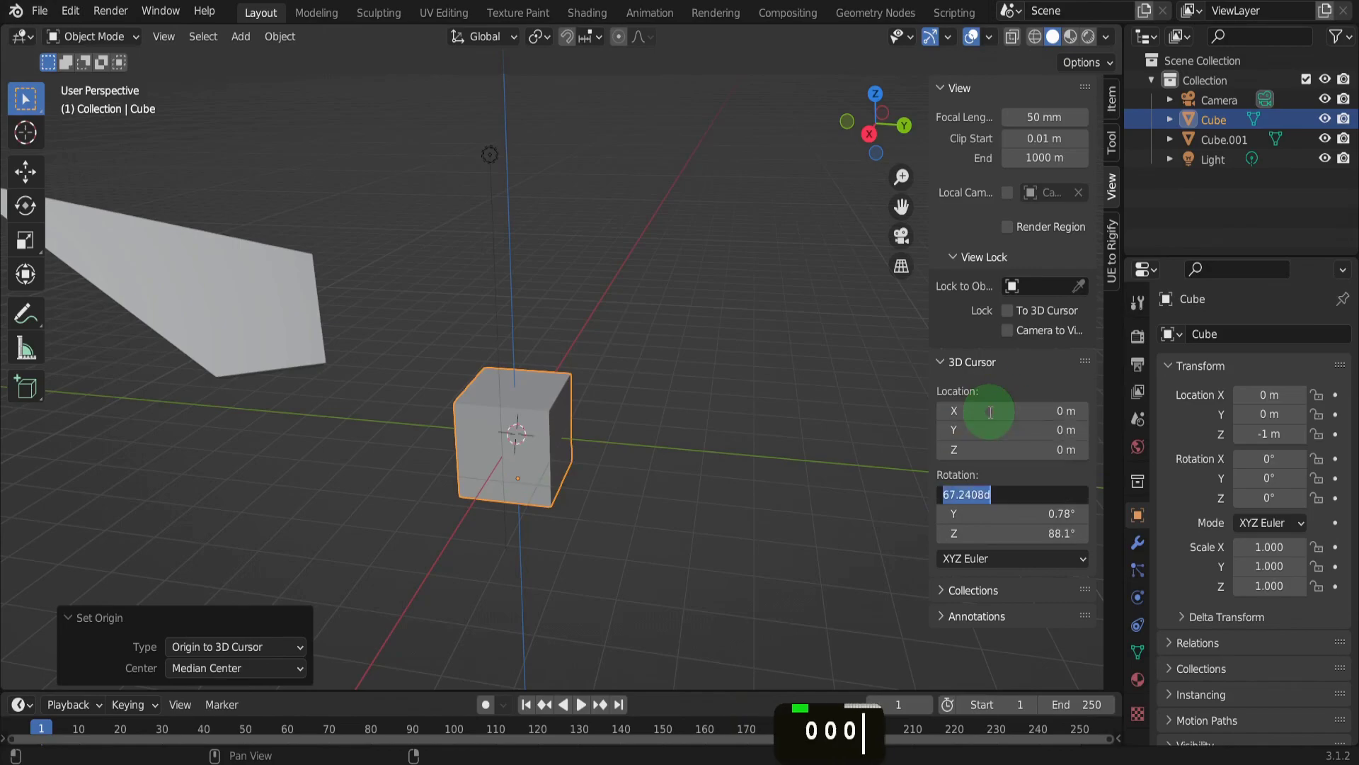
right_click(799, 468)
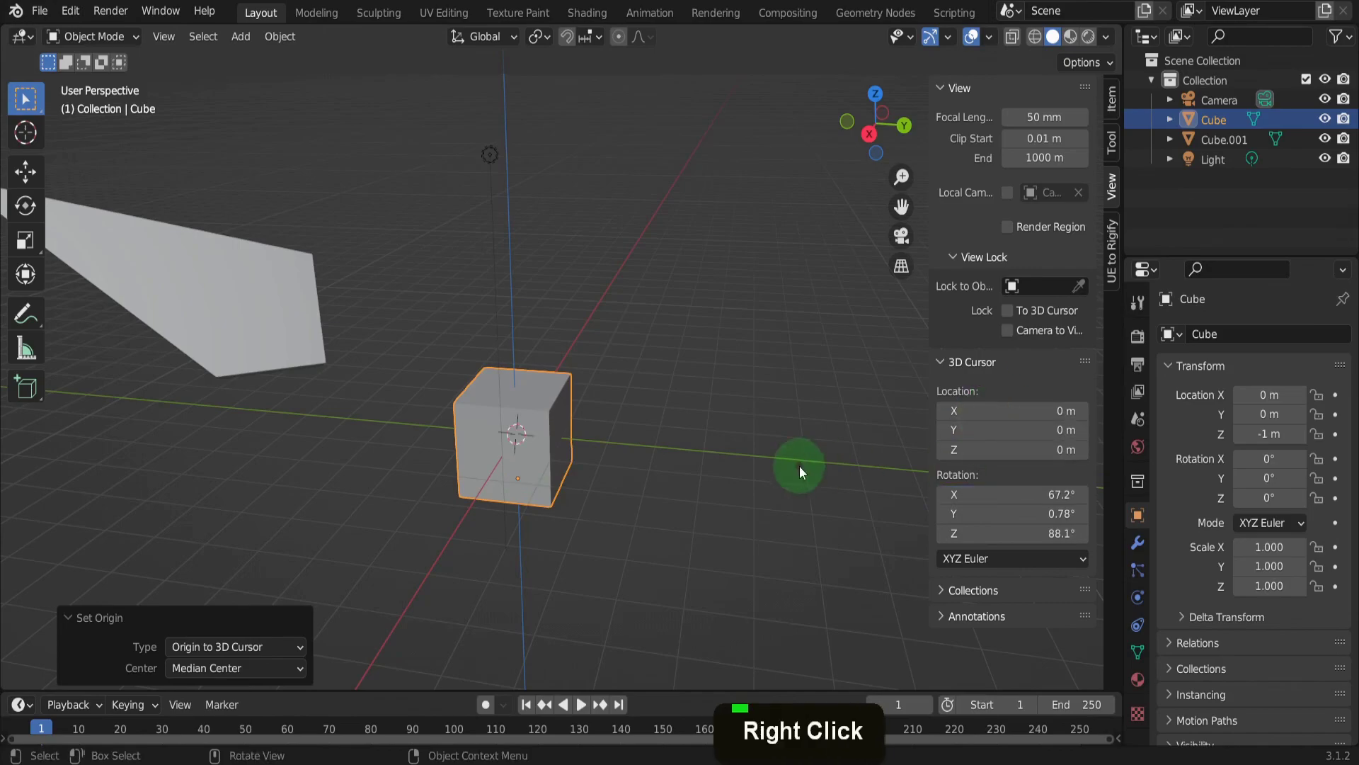
Switch to front orthographic view and test a rotation on the cube, then cancel it.
left_click(845, 121)
left_click(901, 267)
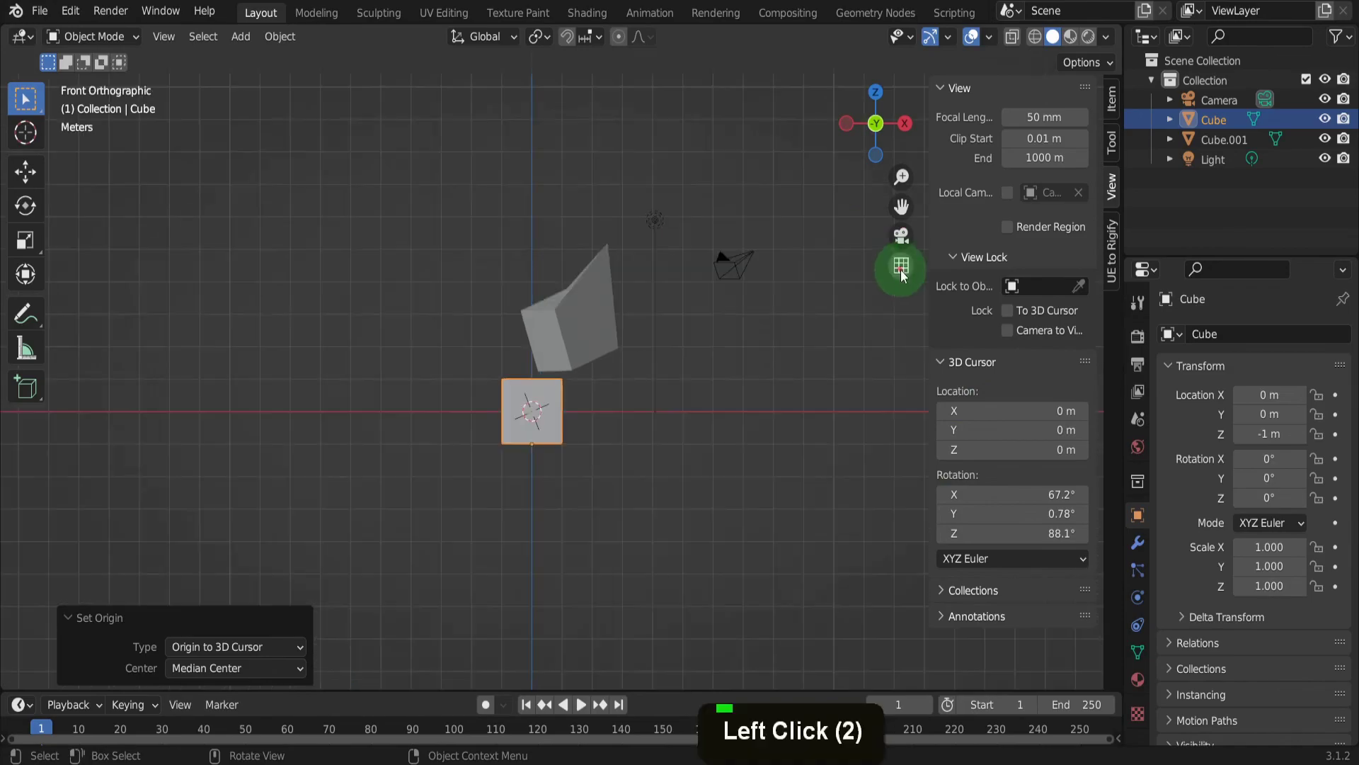
key("r")
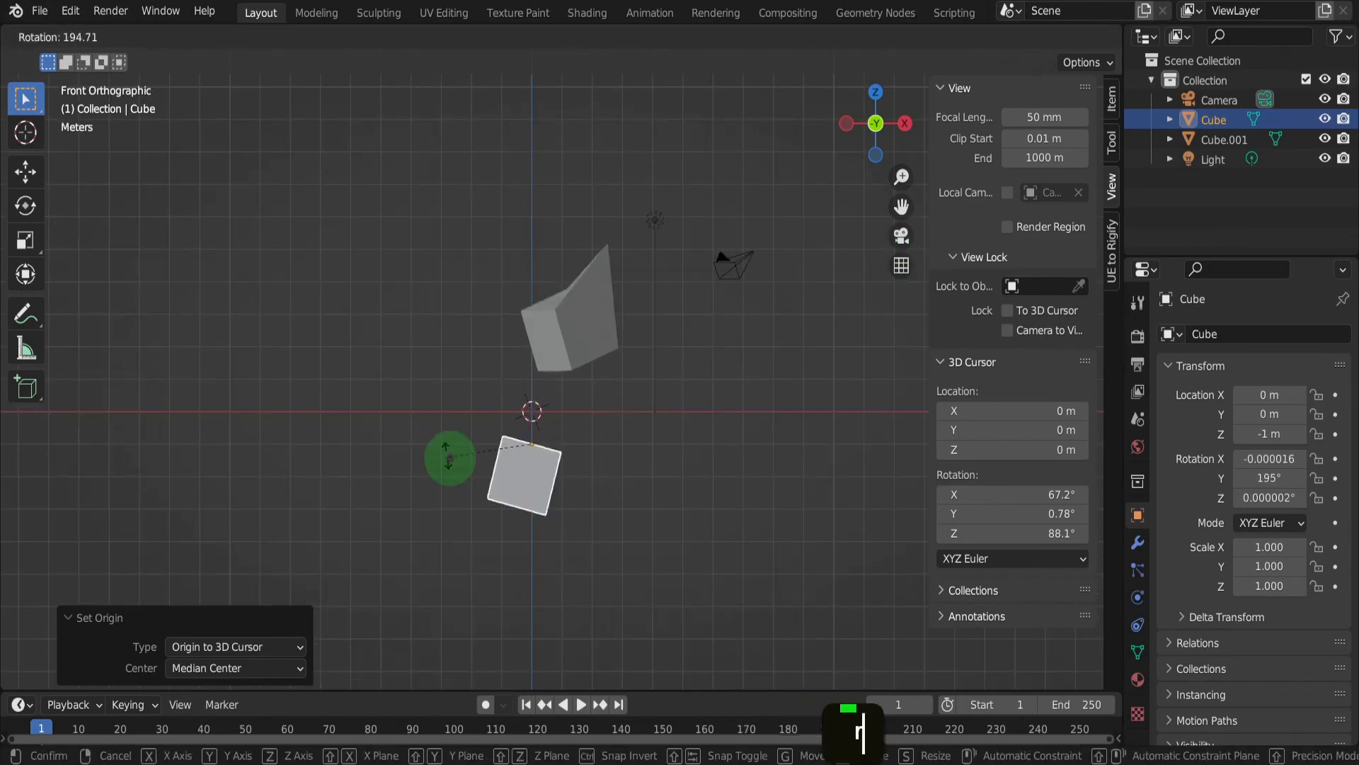
right_click(528, 293)
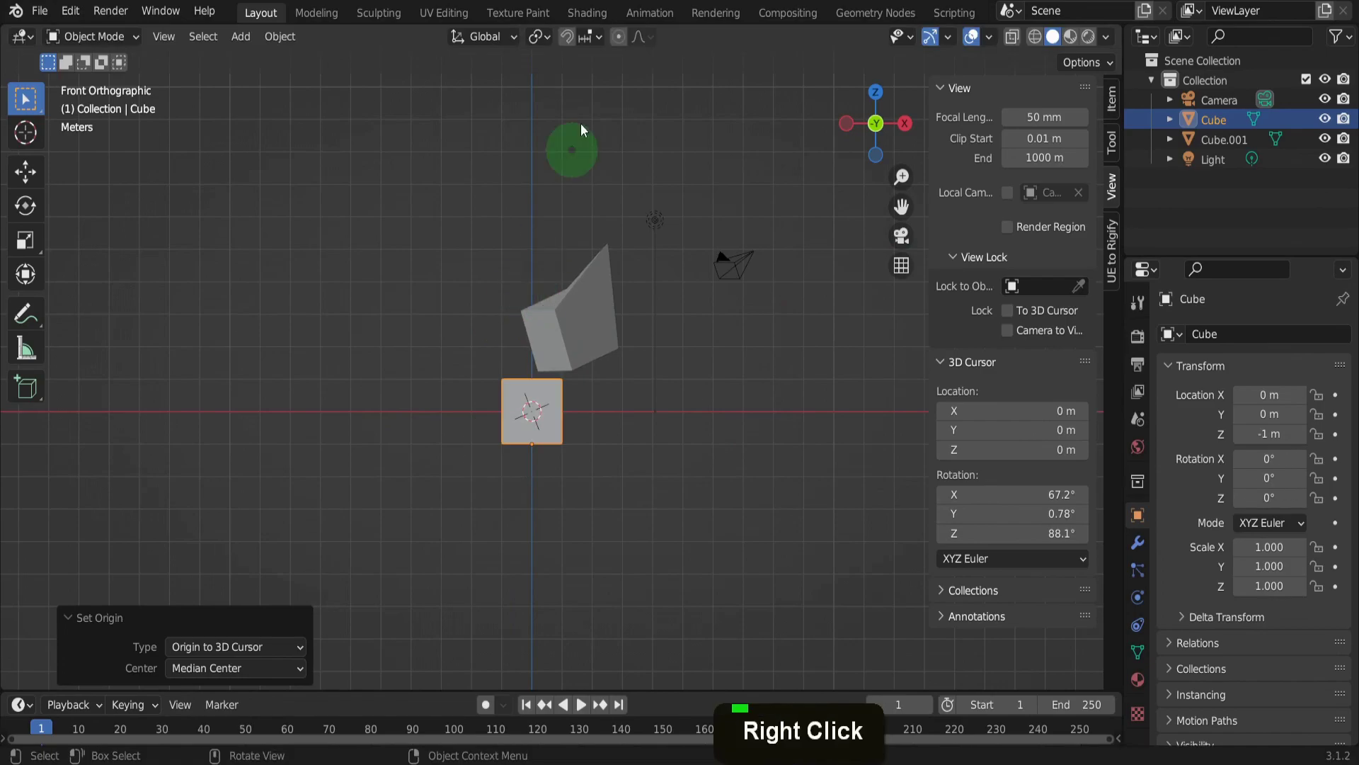
Set the Transform Pivot Point to 3D Cursor and test-rotate the cube, cancelling afterwards.
left_click(540, 40)
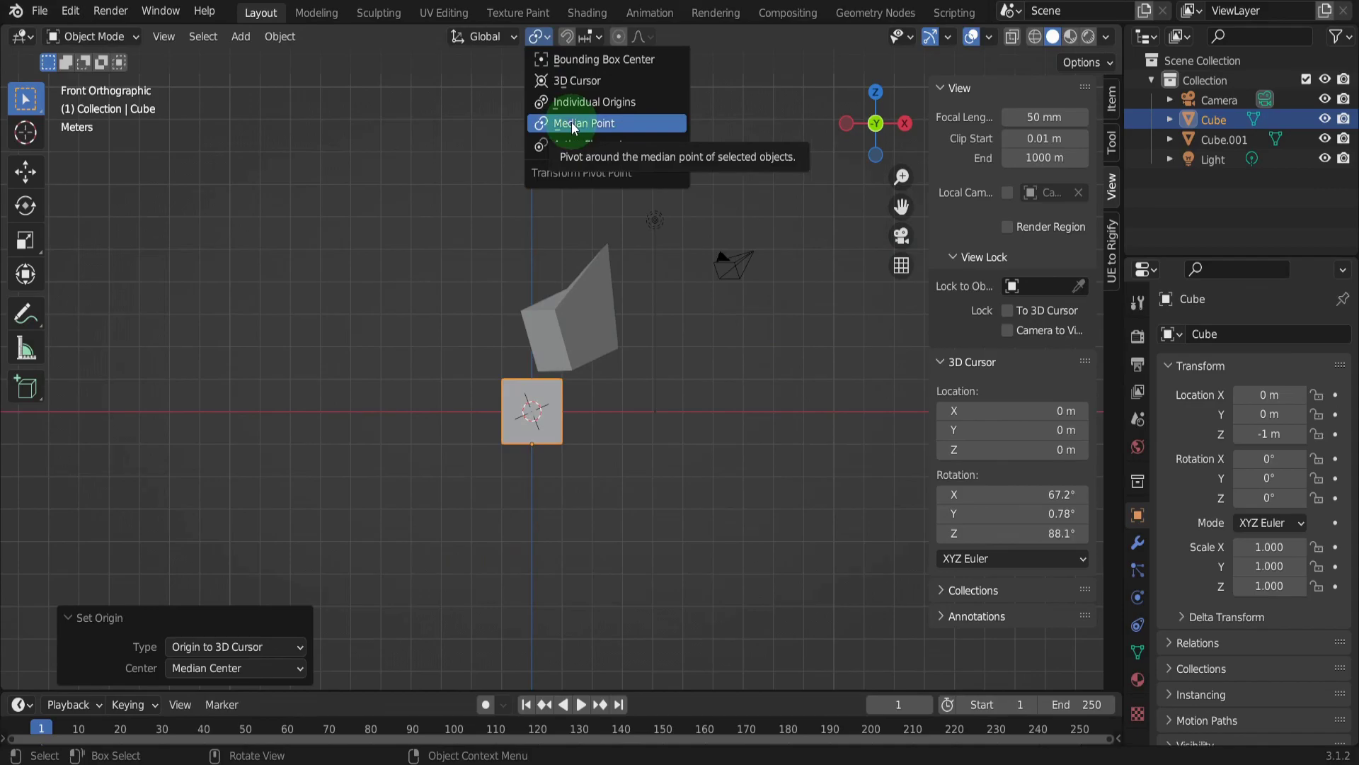
left_click(559, 83)
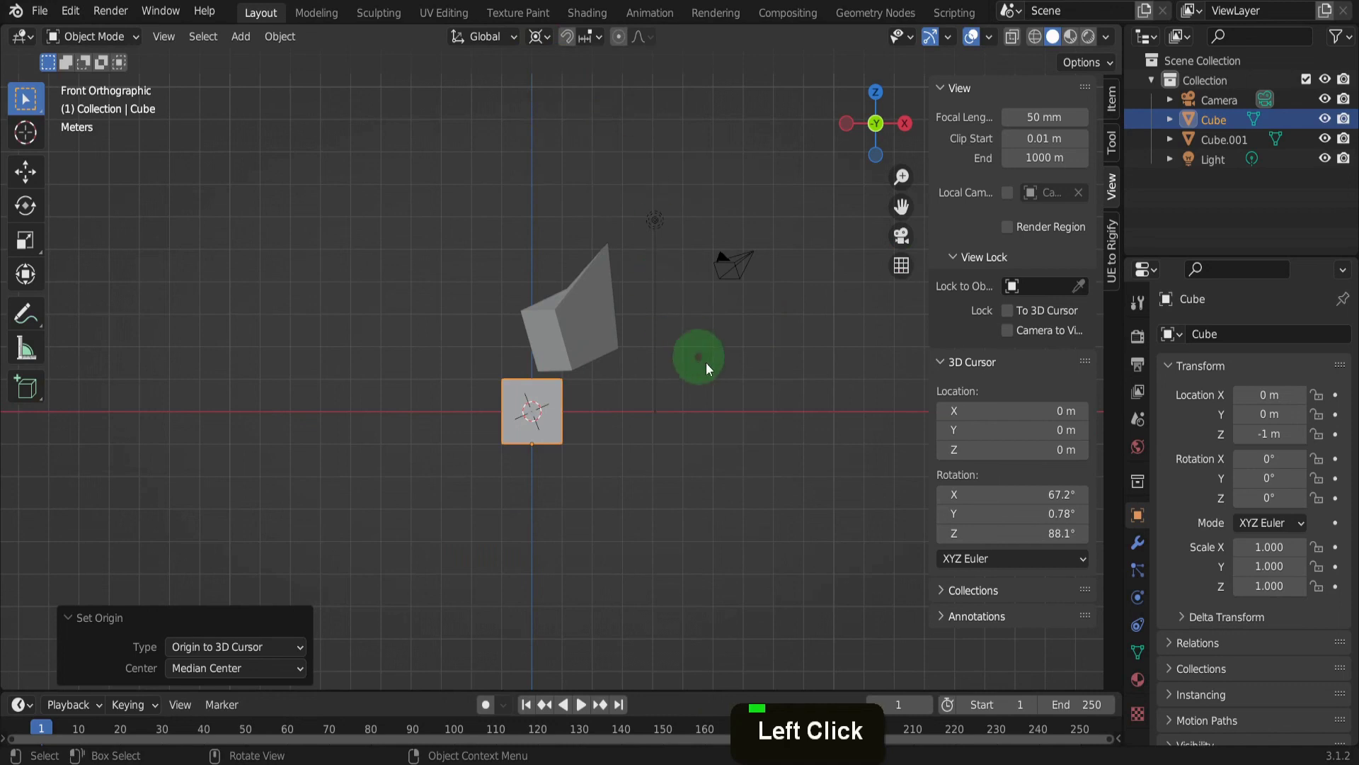
key("r")
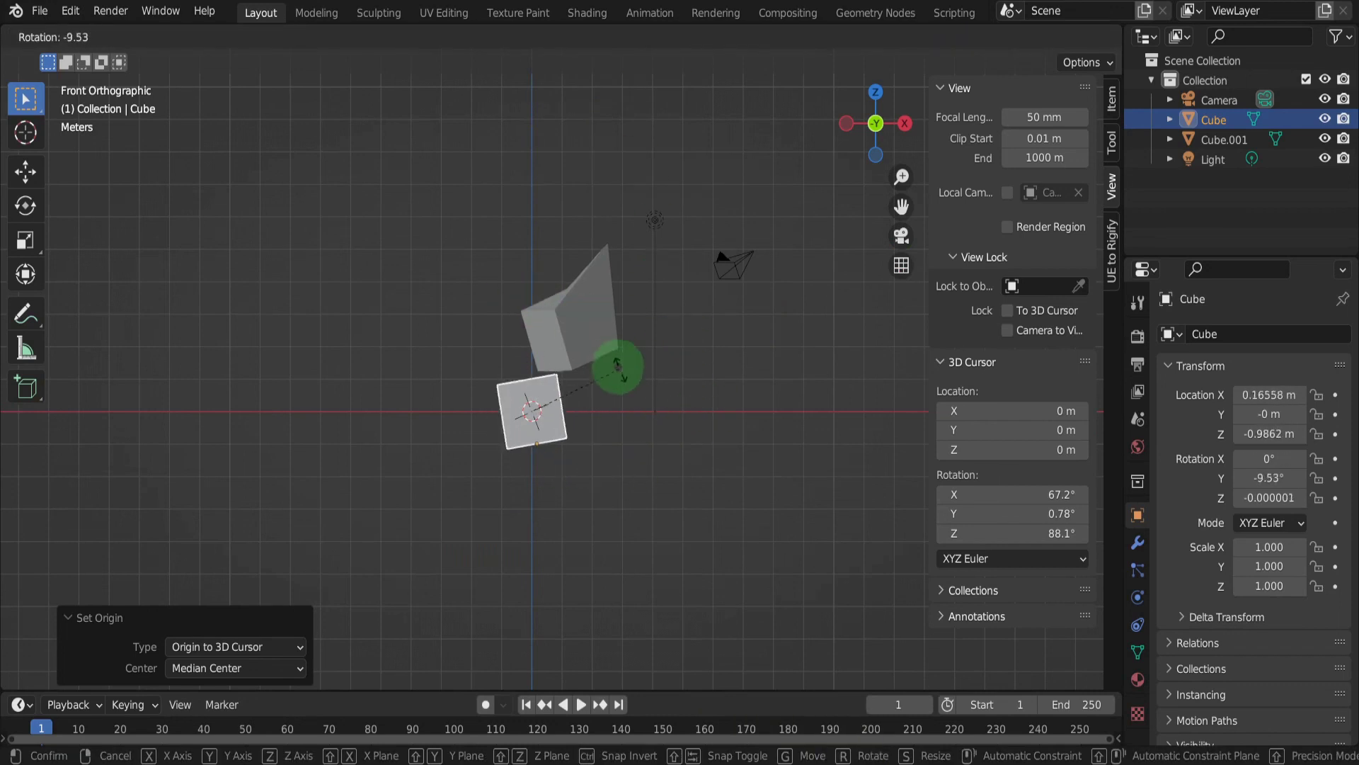
right_click(622, 379)
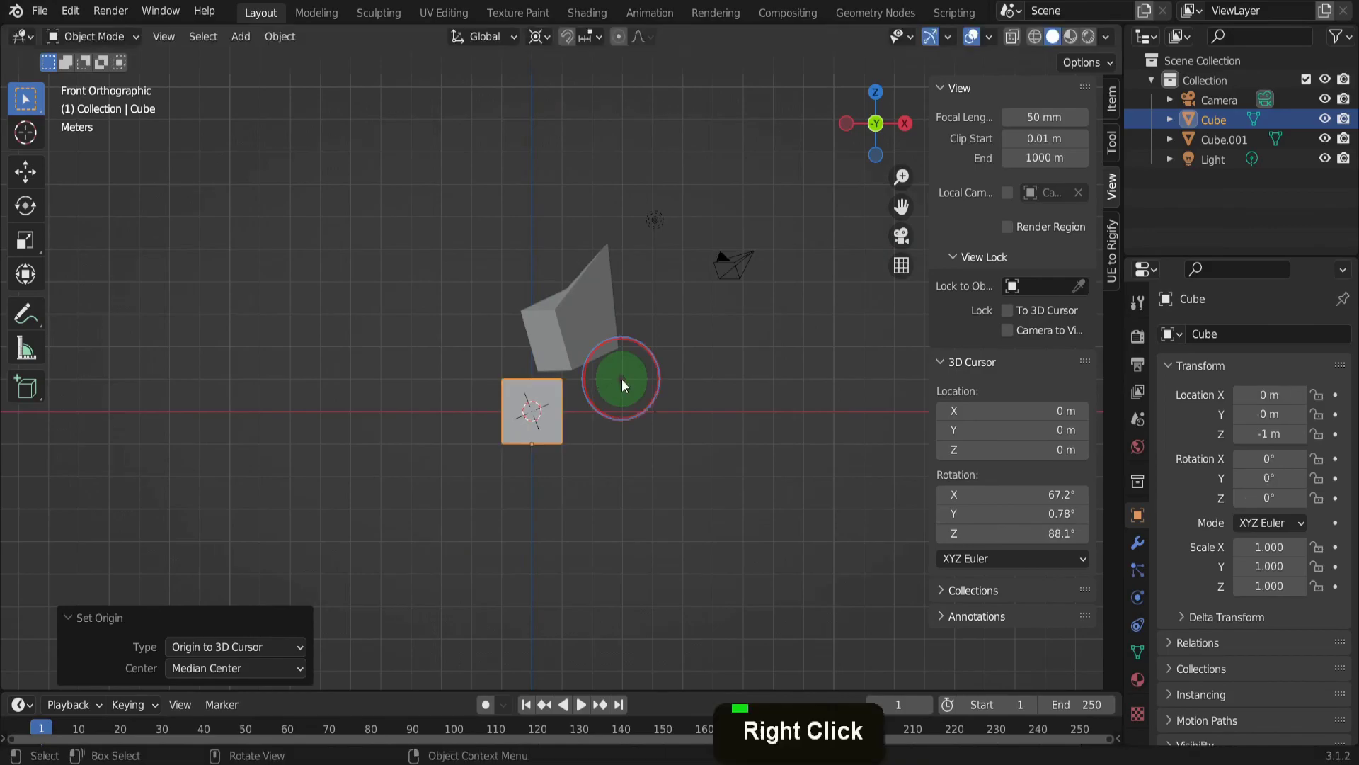
Move the 3D cursor to X -6.573, Z 5.551 and test-rotate the cube around it.
right_click_drag(350, 246, 333, 231, "shift")
key("r")
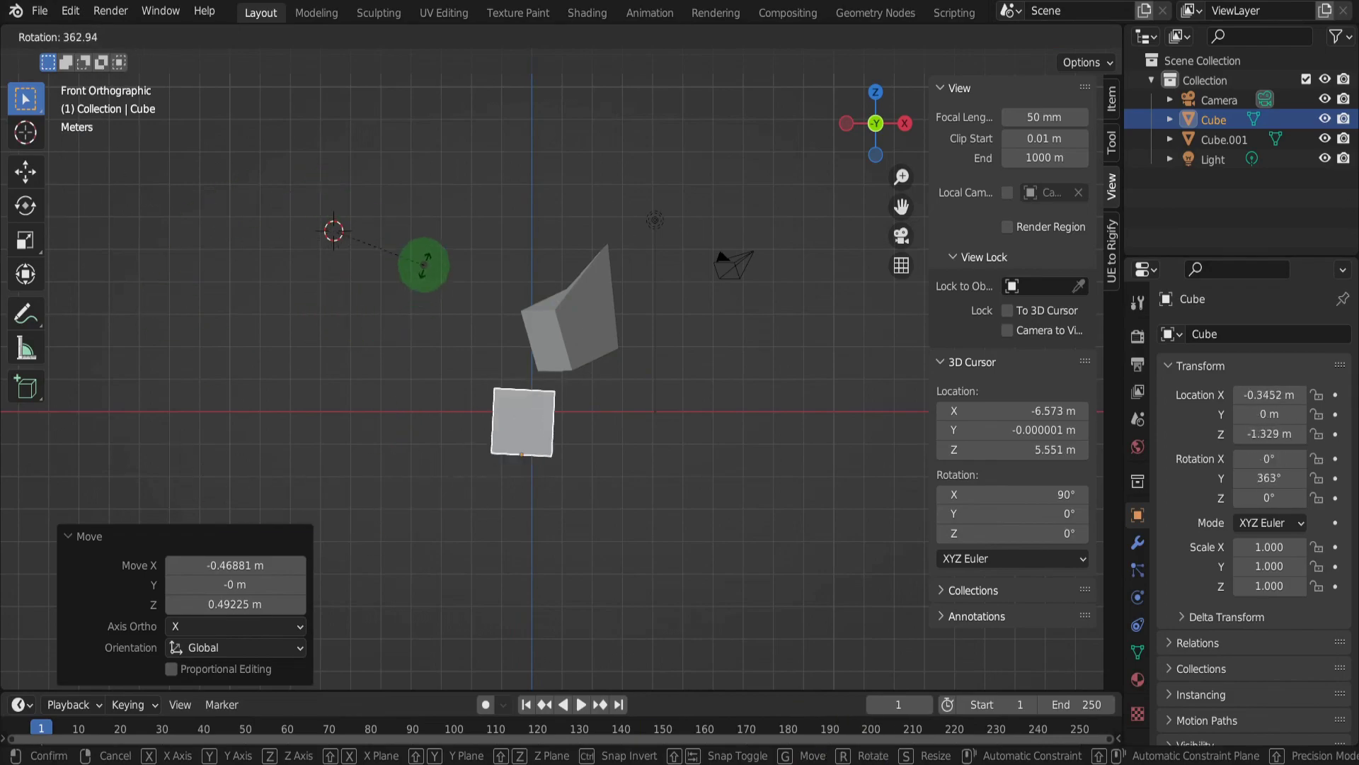
right_click(376, 309)
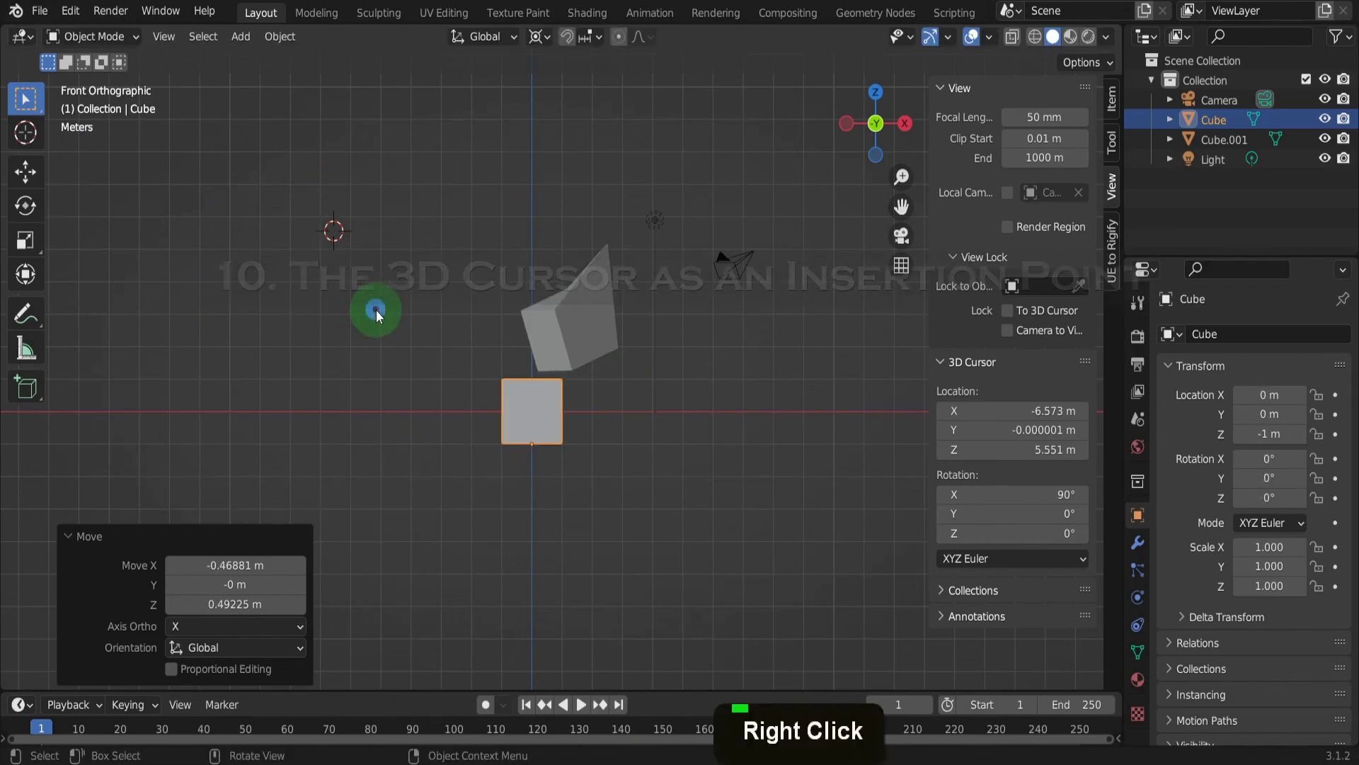
Restore the Median Point pivot and add a UV Sphere at the cursor (X -6.5735, Z 5.5515).
left_click(538, 36)
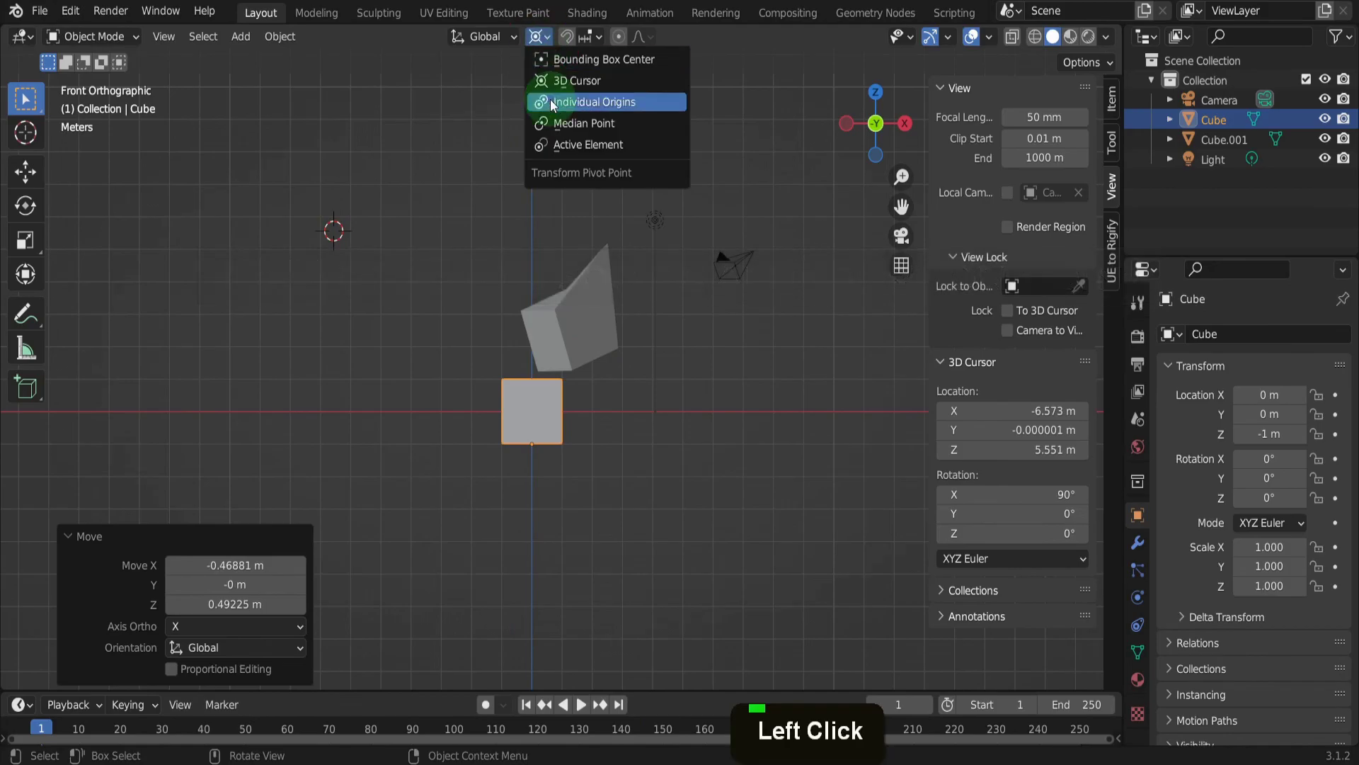
left_click(564, 120)
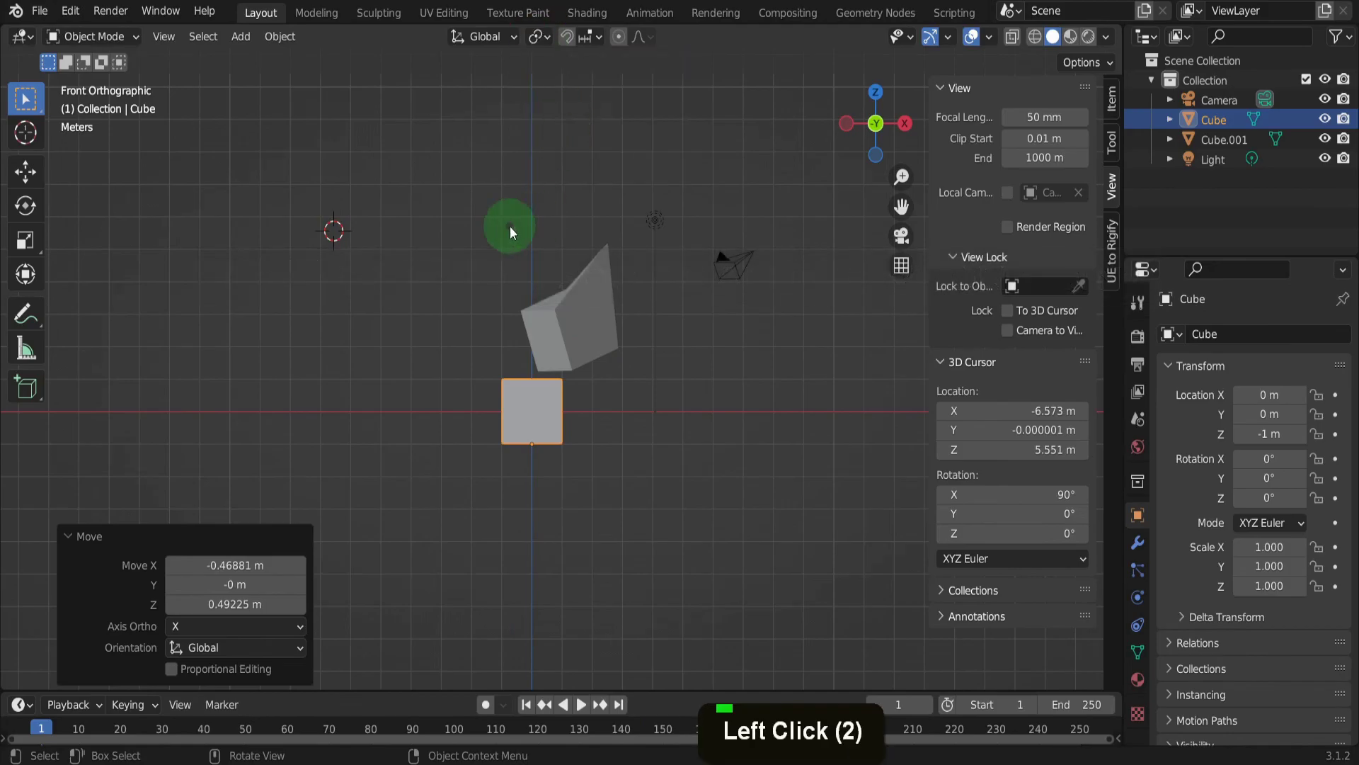
left_click(241, 36)
mouse_move(339, 59)
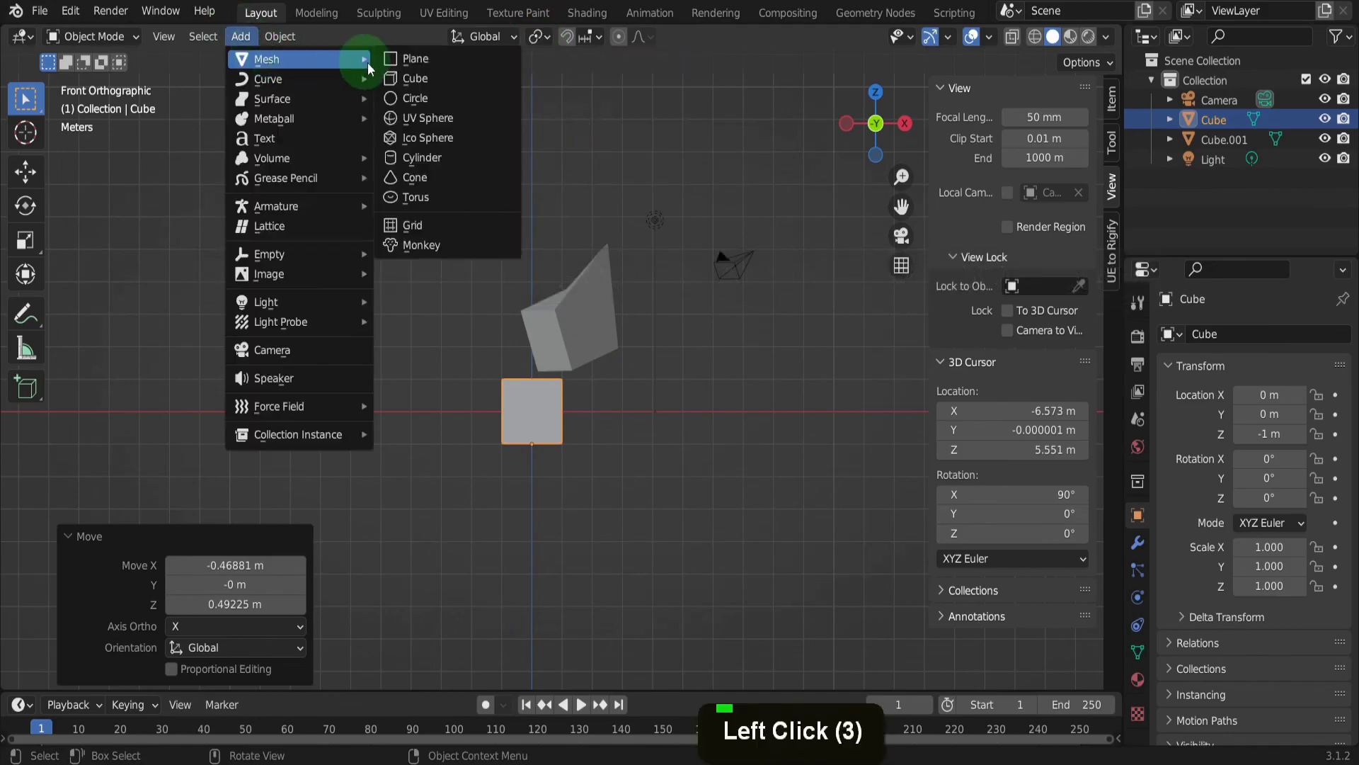
left_click(452, 119)
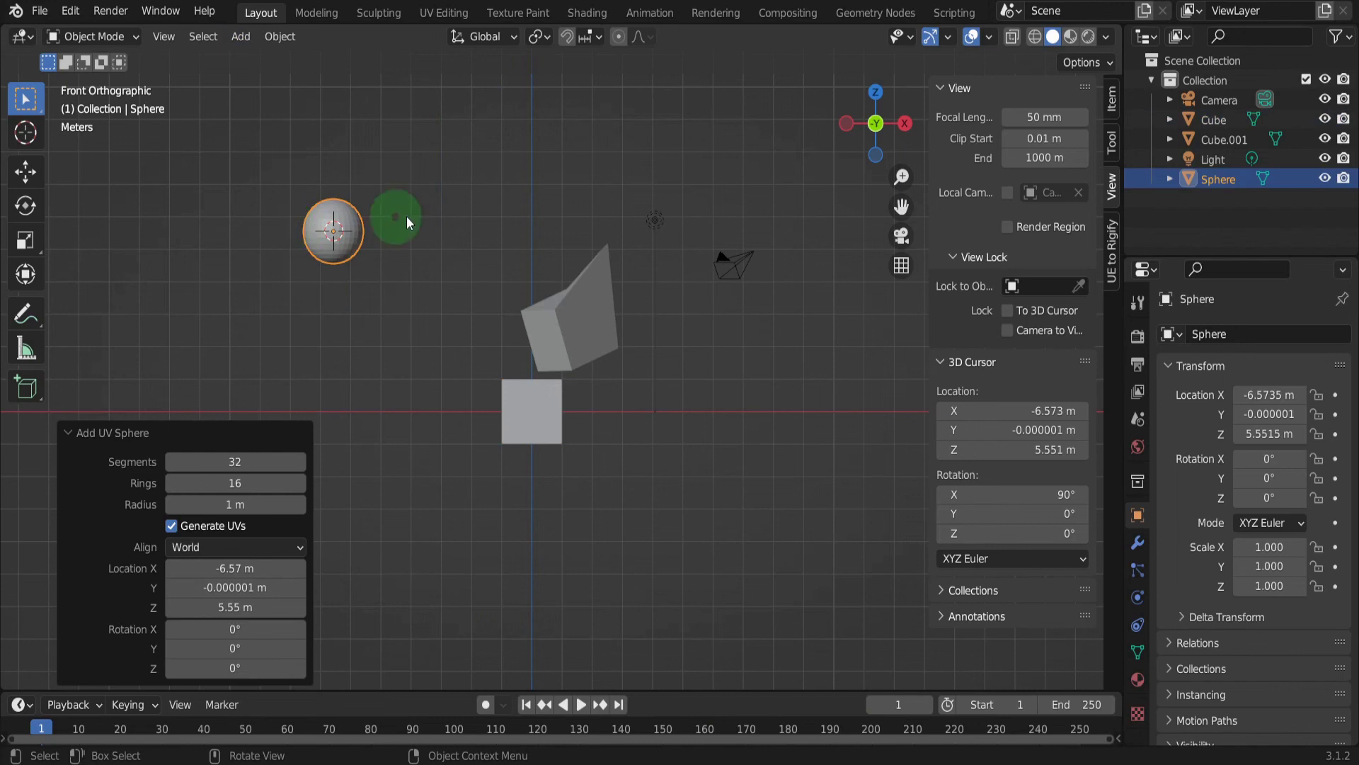
left_click(988, 37)
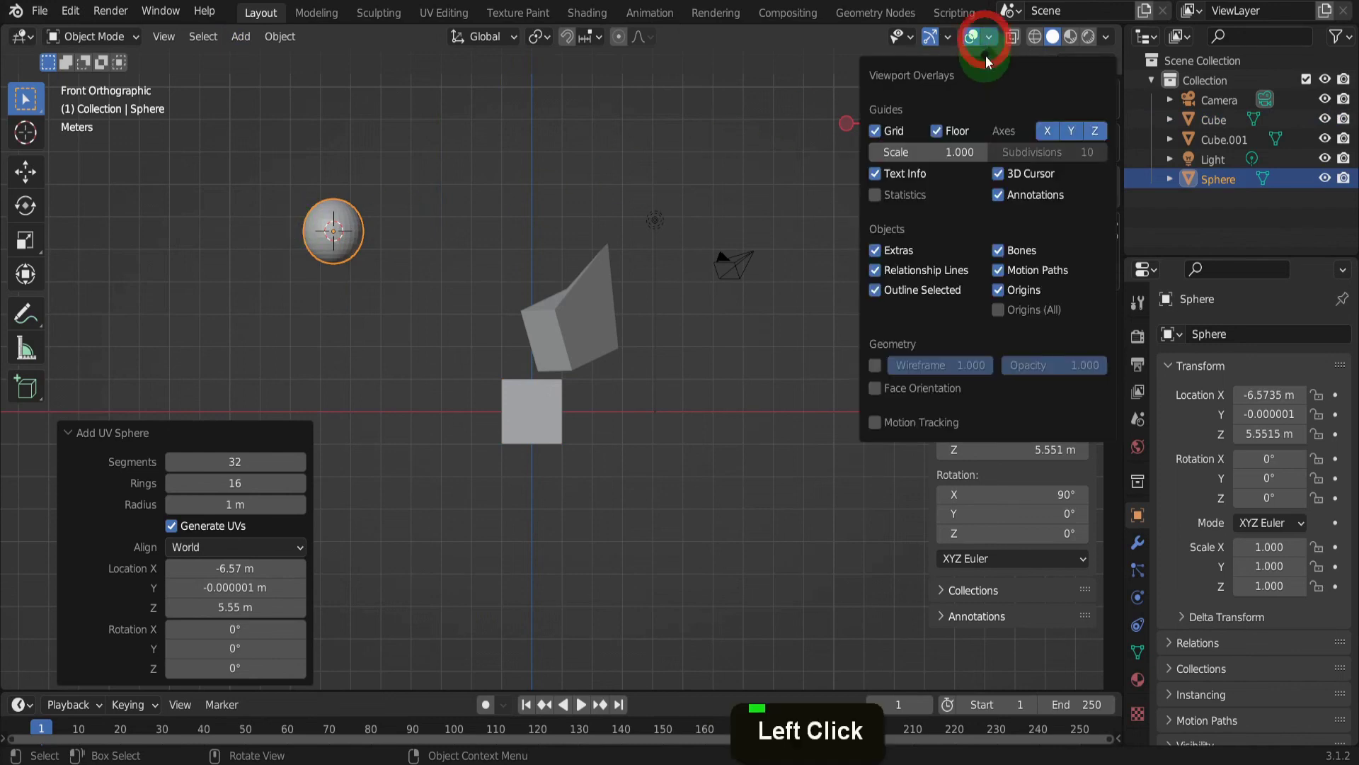
left_click(1006, 178)
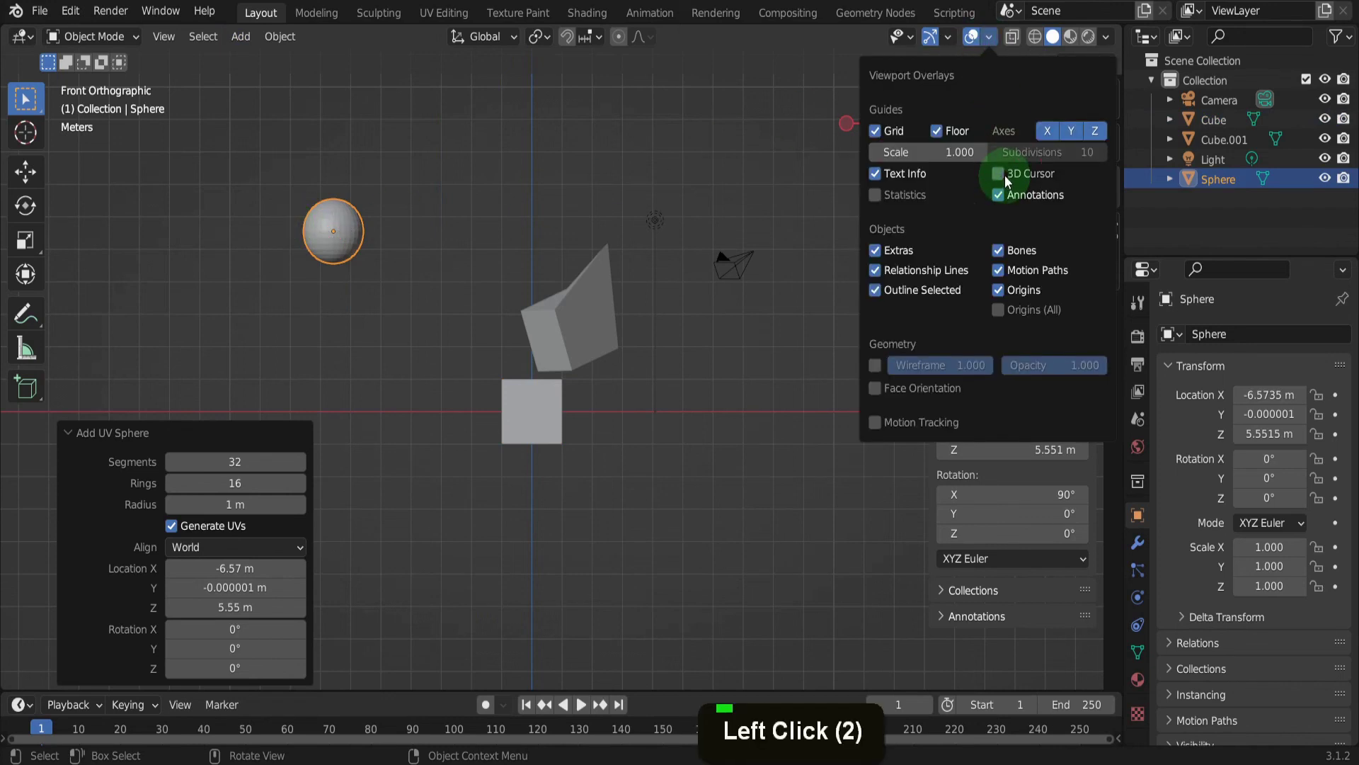
left_click(1002, 179)
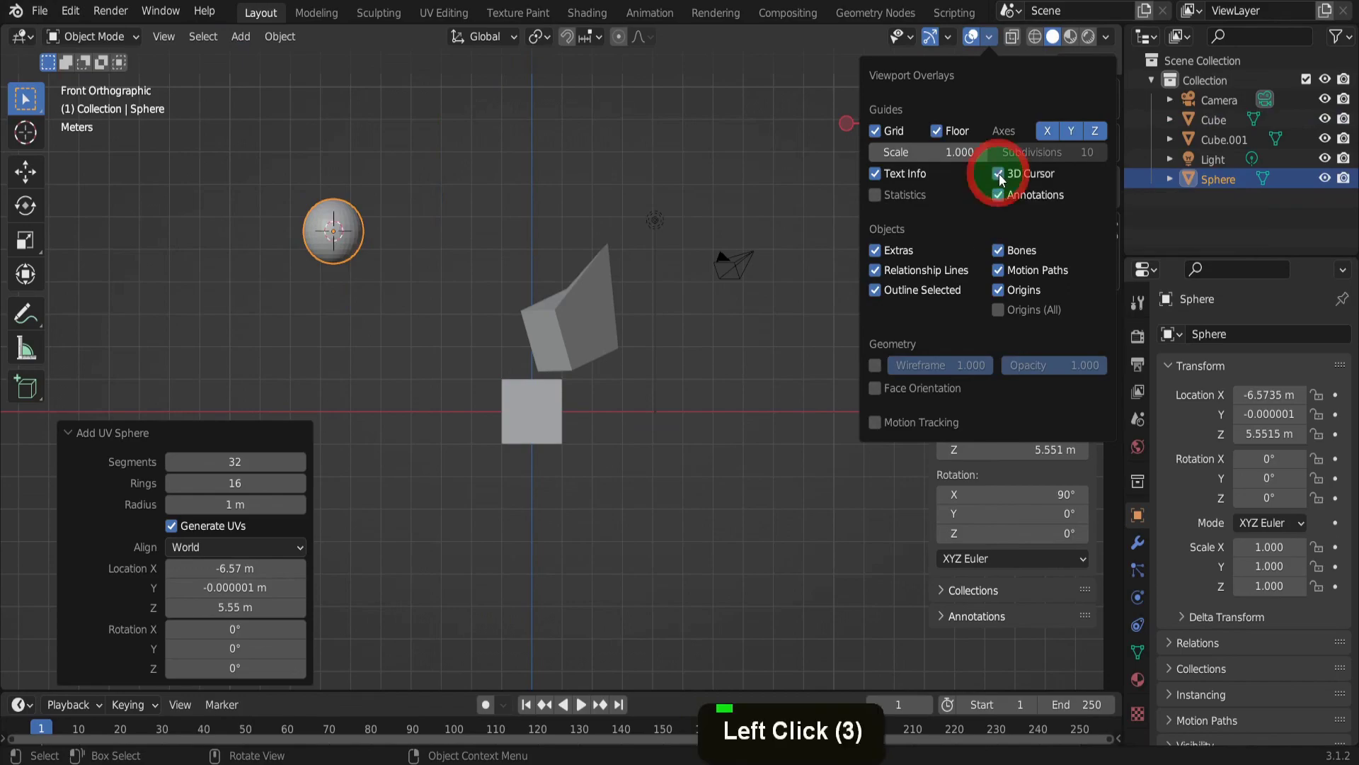